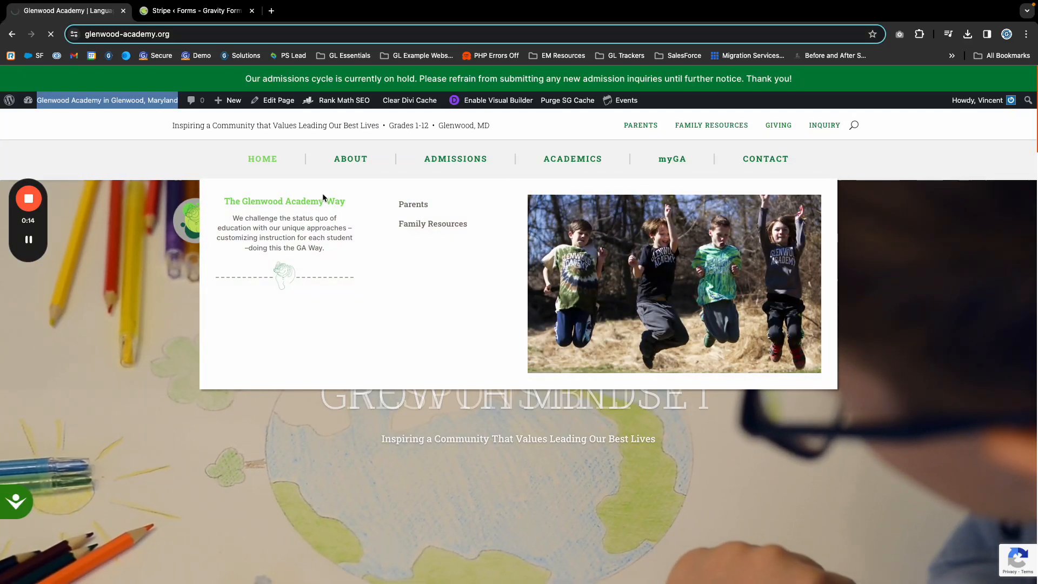
- Go from the Giving page to the Ways to Give page with the online donation form
scroll(427, 377, "down", 5)
scroll(427, 377, "down", 12)
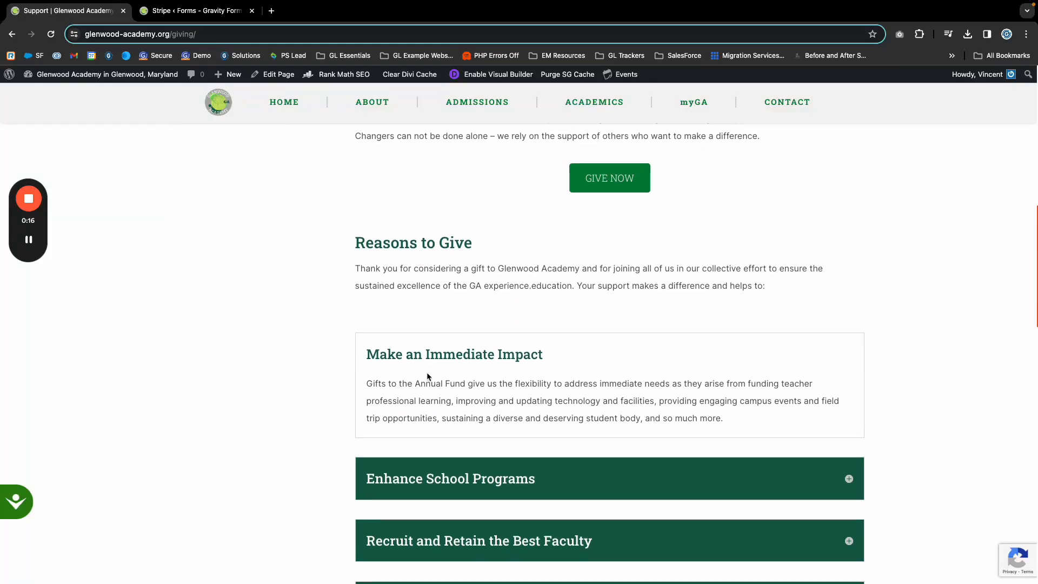
scroll(529, 390, "up", 3)
scroll(527, 385, "up", 9)
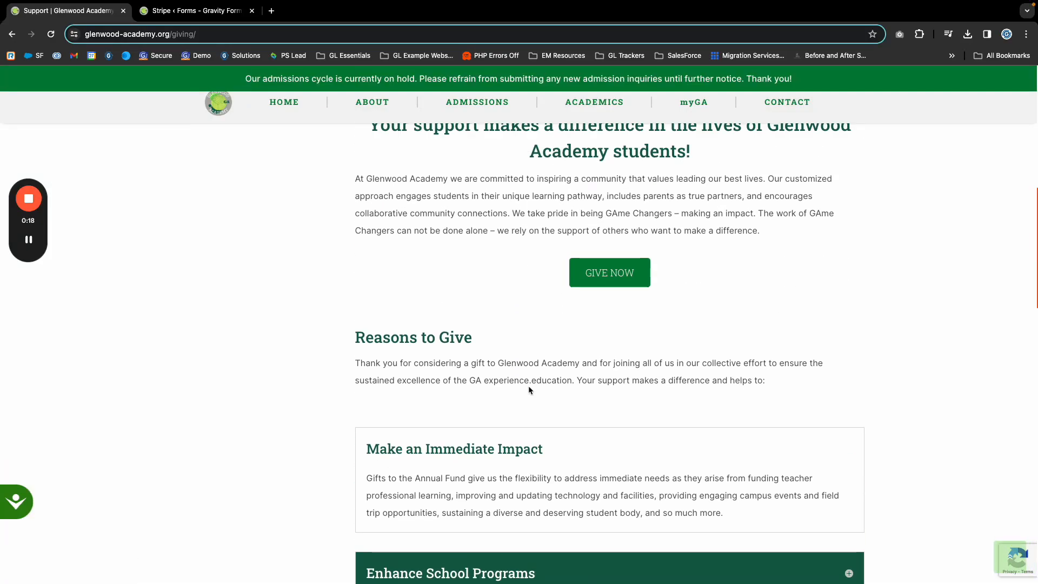
left_click(224, 339)
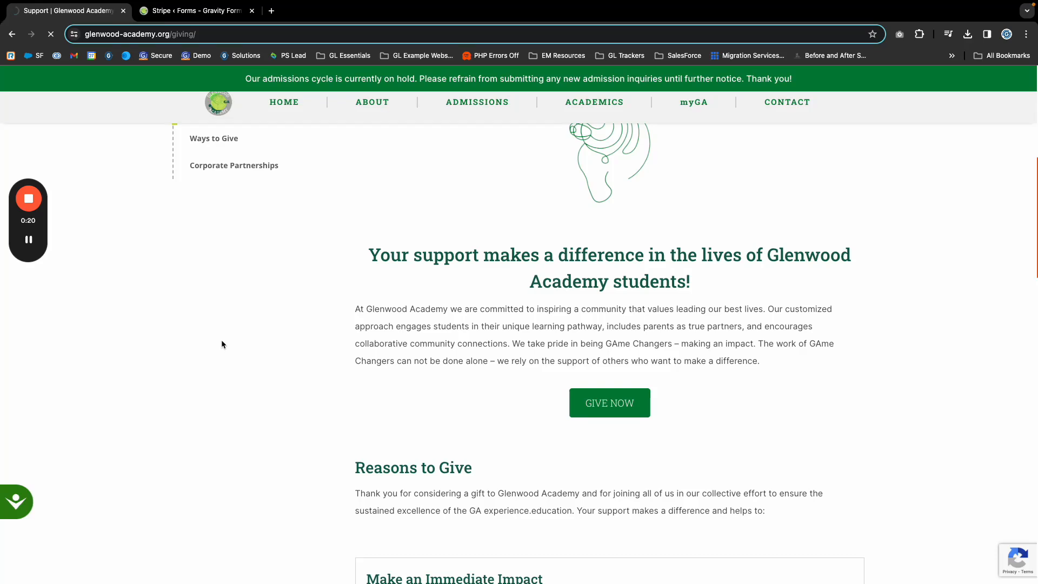
- Try the monthly, annual and one-time donation types in the Support Us form
scroll(401, 354, "down", 10)
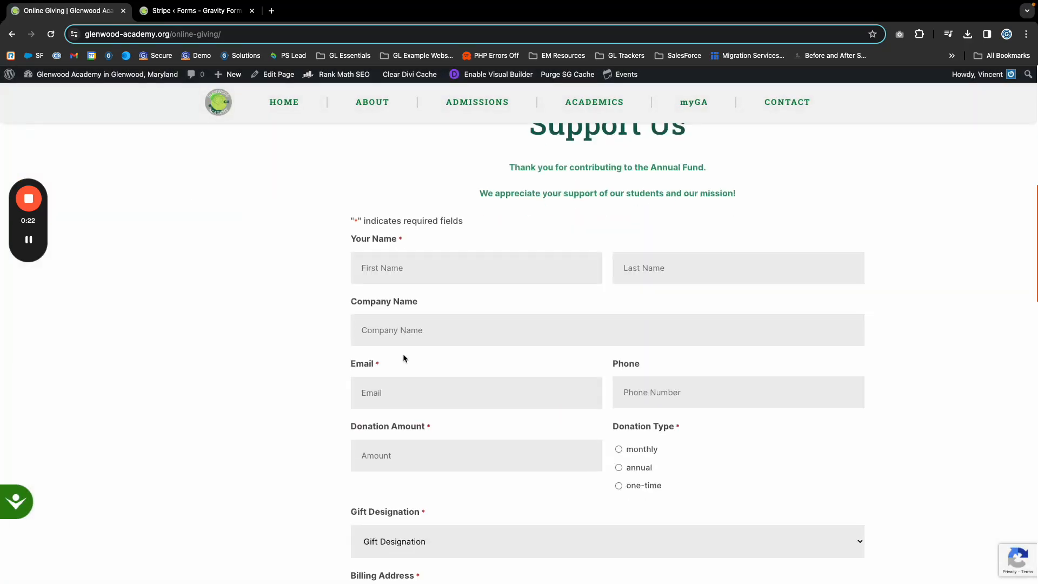
left_click(627, 279)
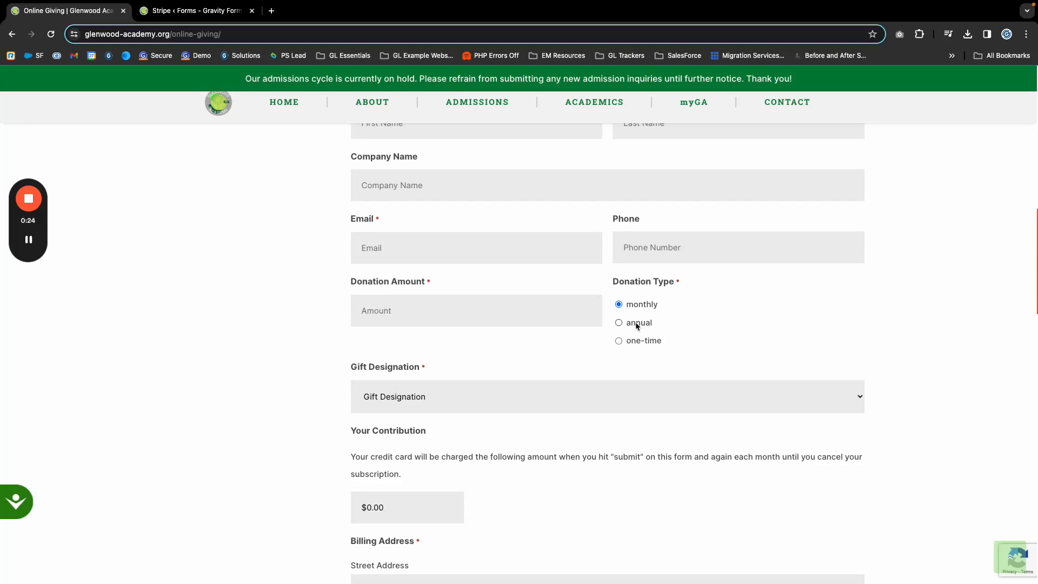
left_click(636, 326)
left_click(642, 341)
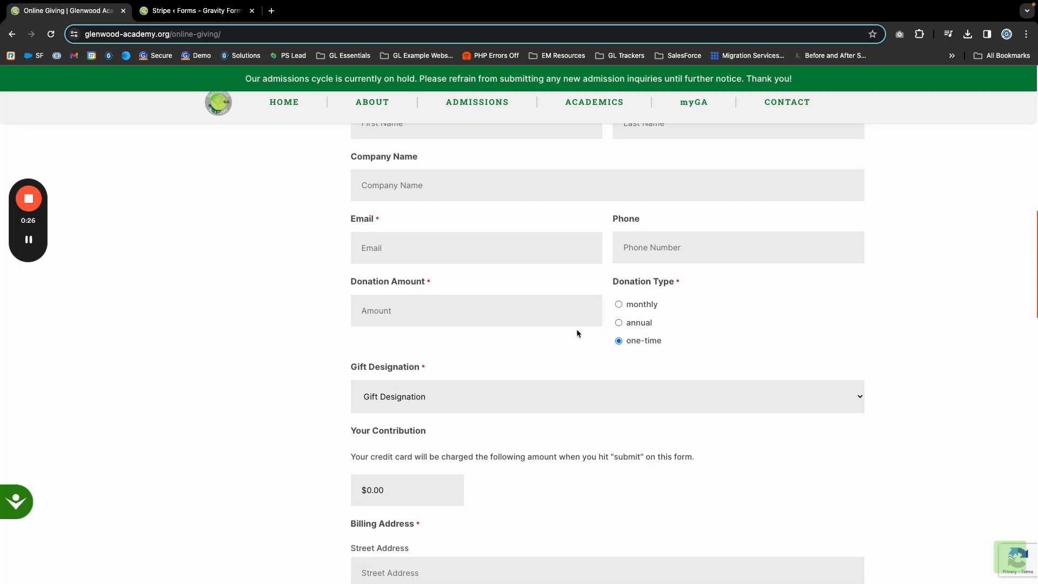
- Examine the donation form from the contribution, billing address and credit card sections back up to the page heading
scroll(552, 329, "down", 4)
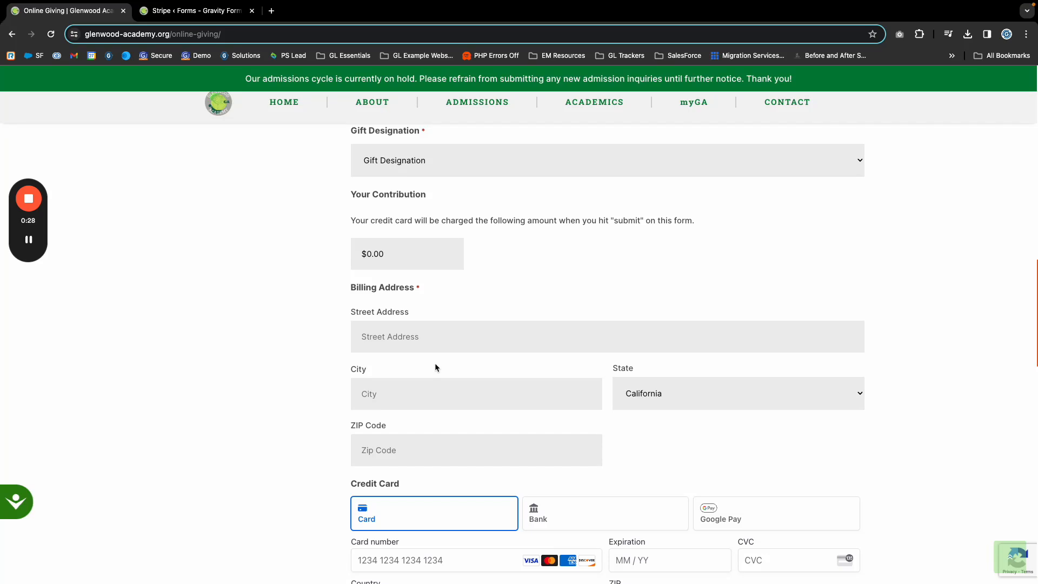
scroll(430, 366, "down", 2)
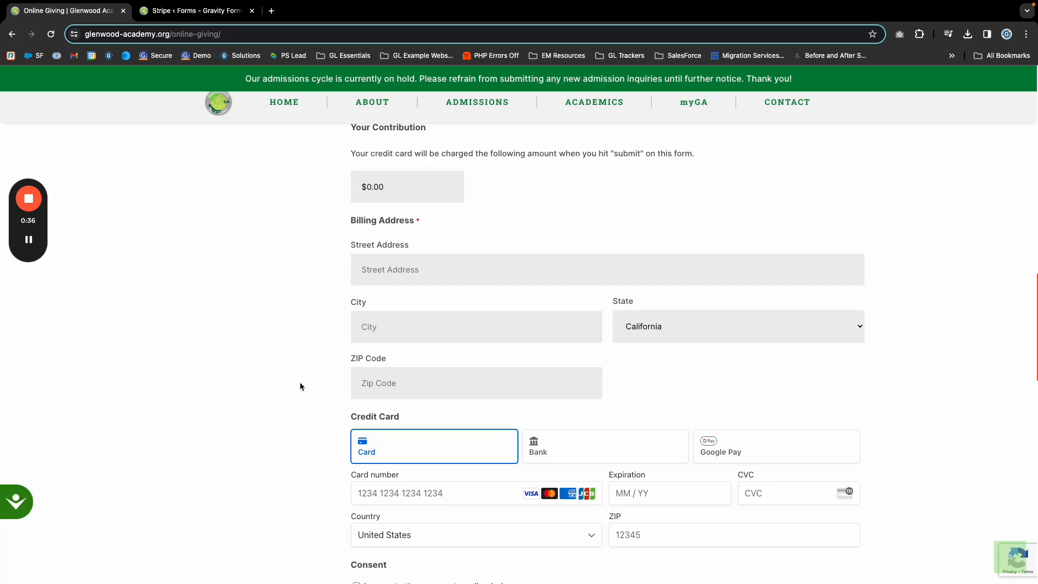
scroll(301, 386, "up", 8)
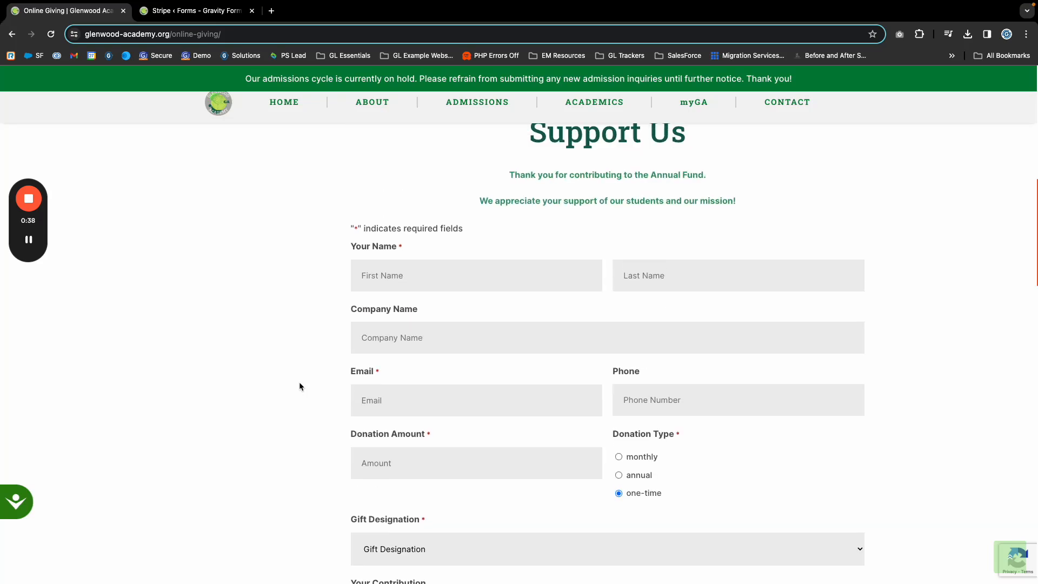
scroll(299, 383, "up", 5)
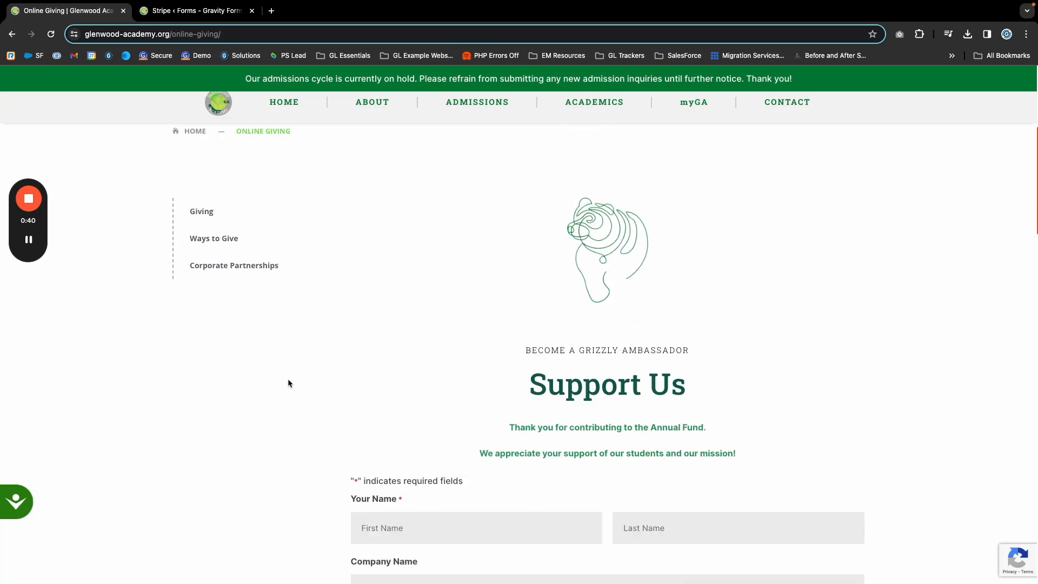
scroll(288, 383, "up", 3)
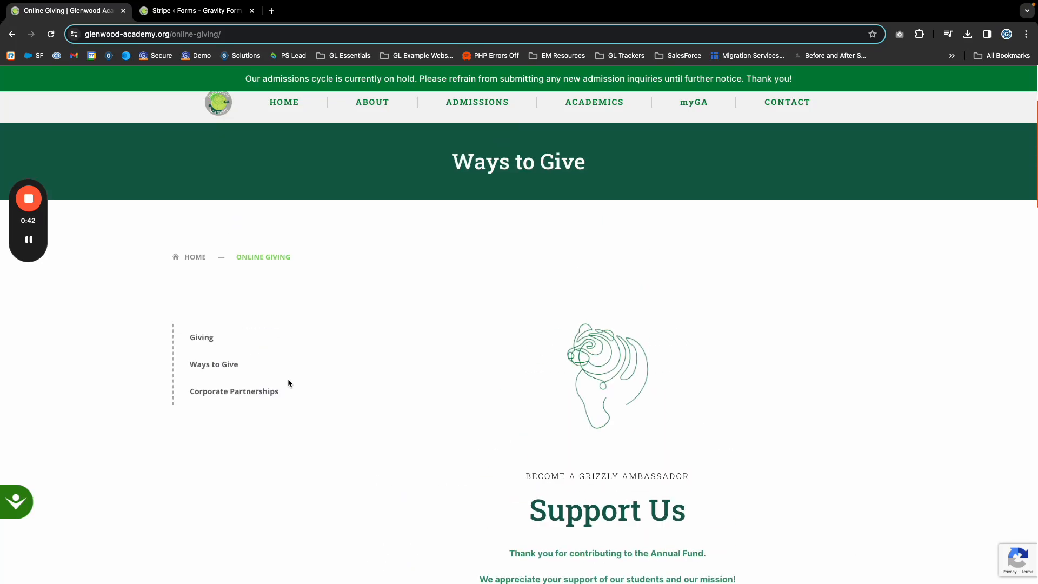
scroll(288, 381, "up", 1)
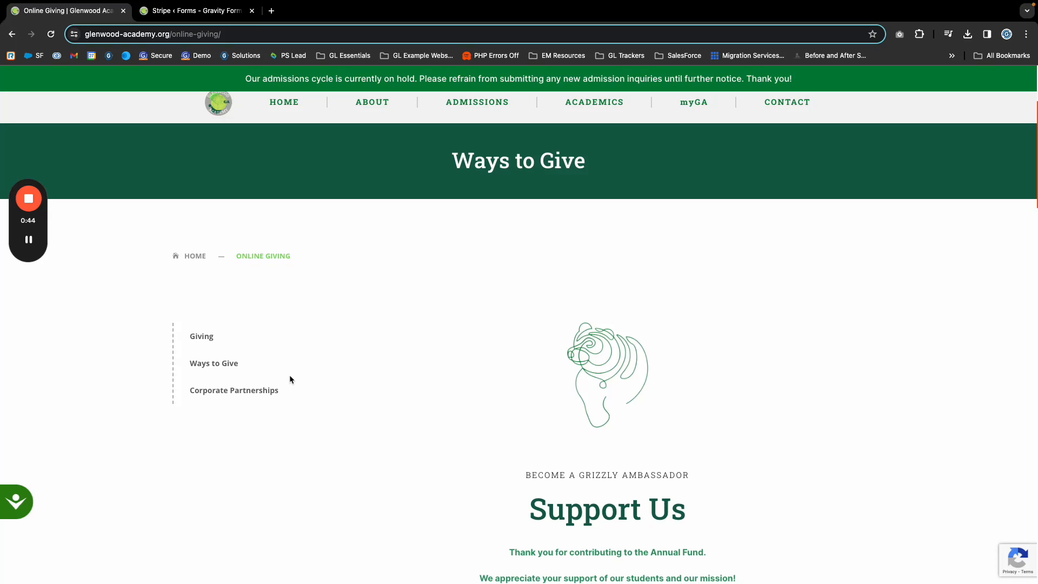
scroll(478, 358, "down", 9)
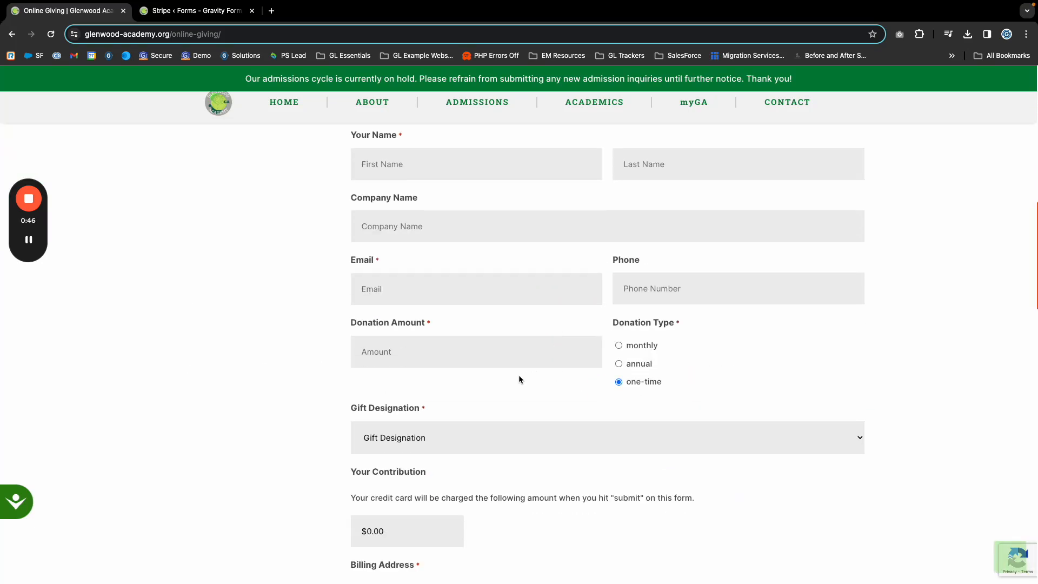
- Switch the donation type to annual, then monthly, and highlight the Donation Type label
left_click(406, 360)
left_click(617, 364)
left_click(663, 347)
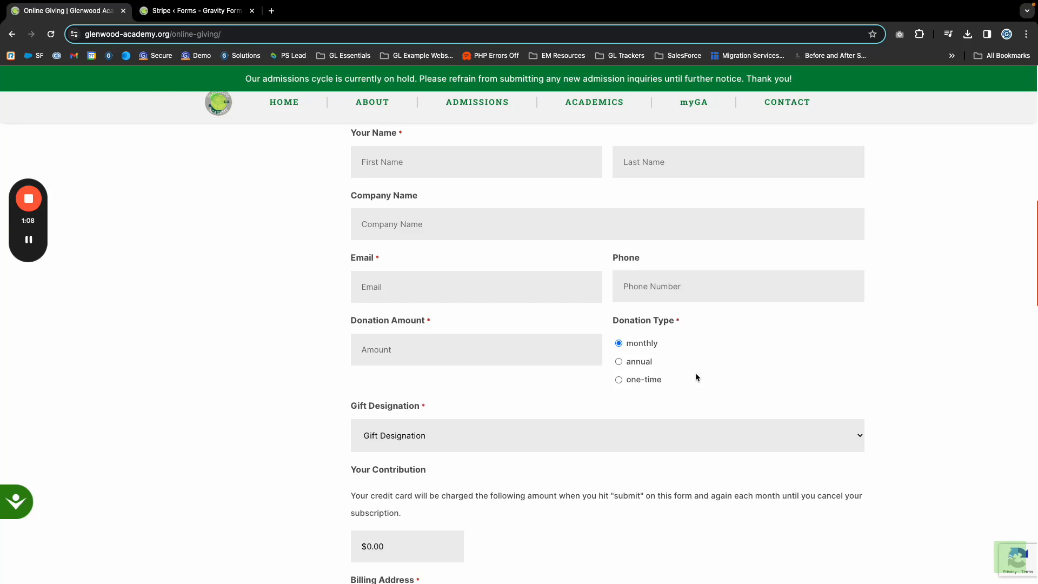
left_click_drag(617, 322, 745, 322)
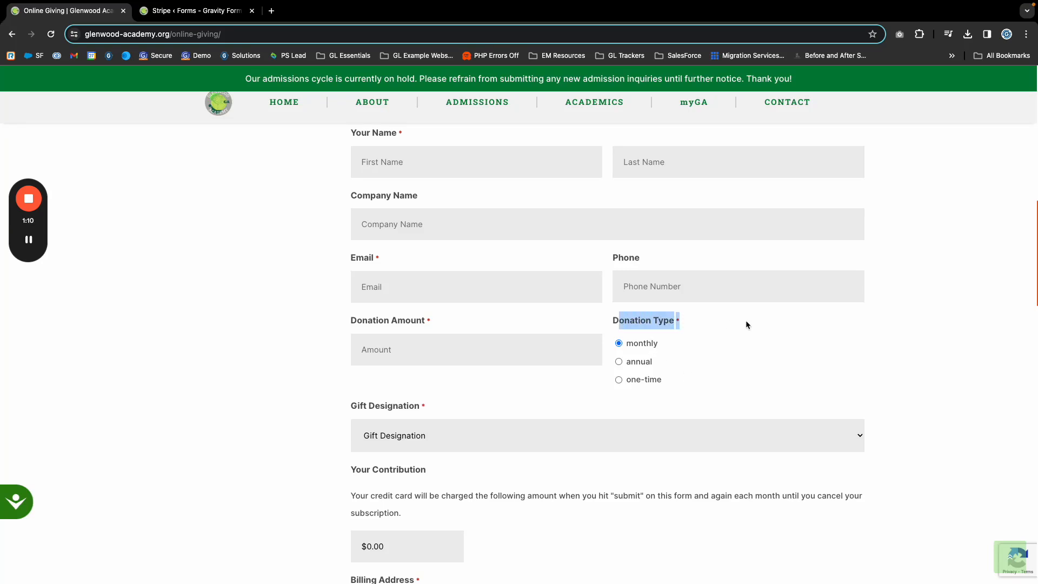
left_click(670, 350)
left_click_drag(627, 321, 724, 327)
left_click(668, 353)
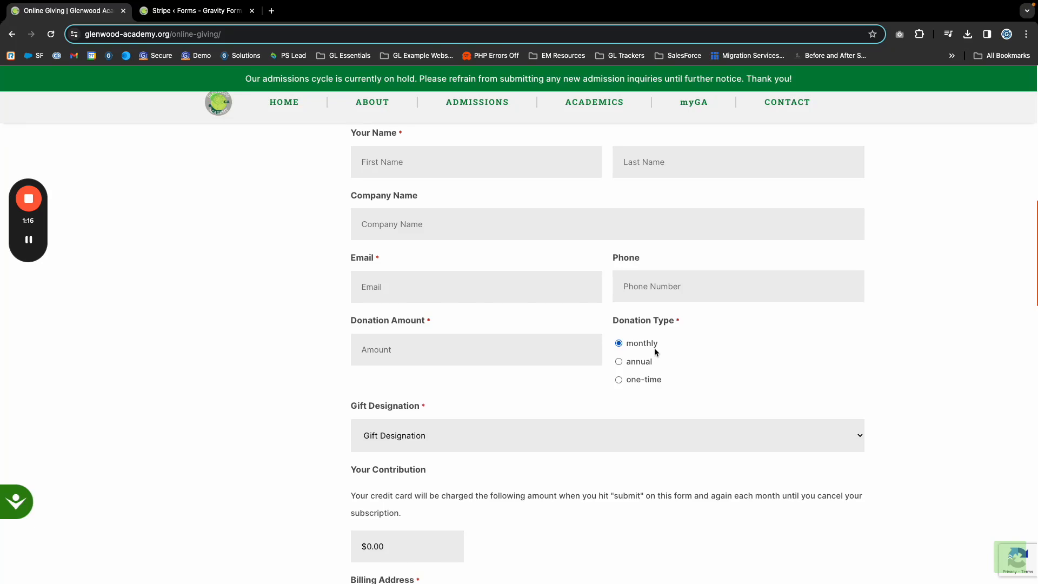
- Set the donation type to one-time and review the donor and donation amount fields
scroll(652, 377, "down", 1)
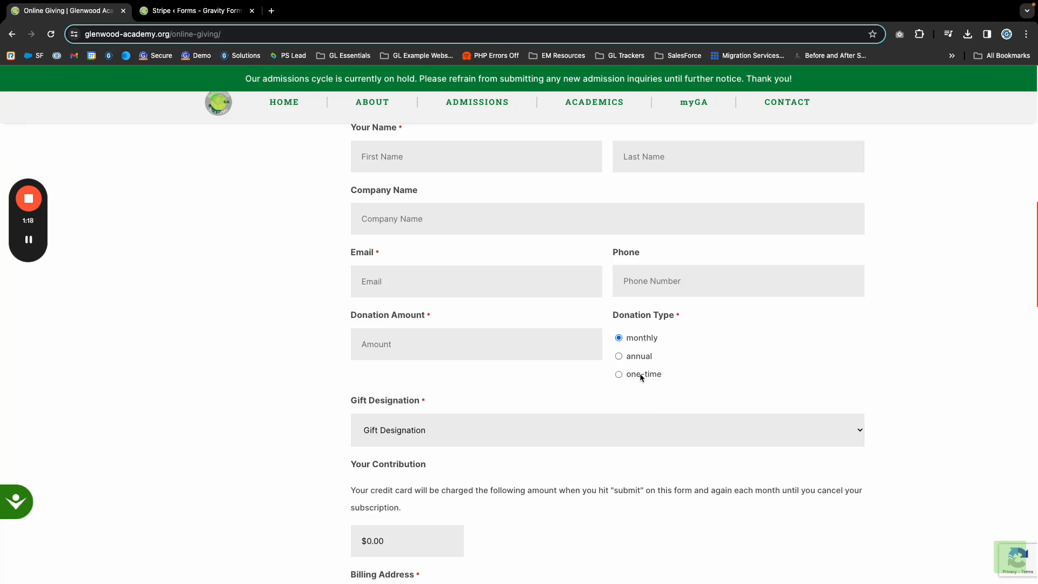
left_click(620, 375)
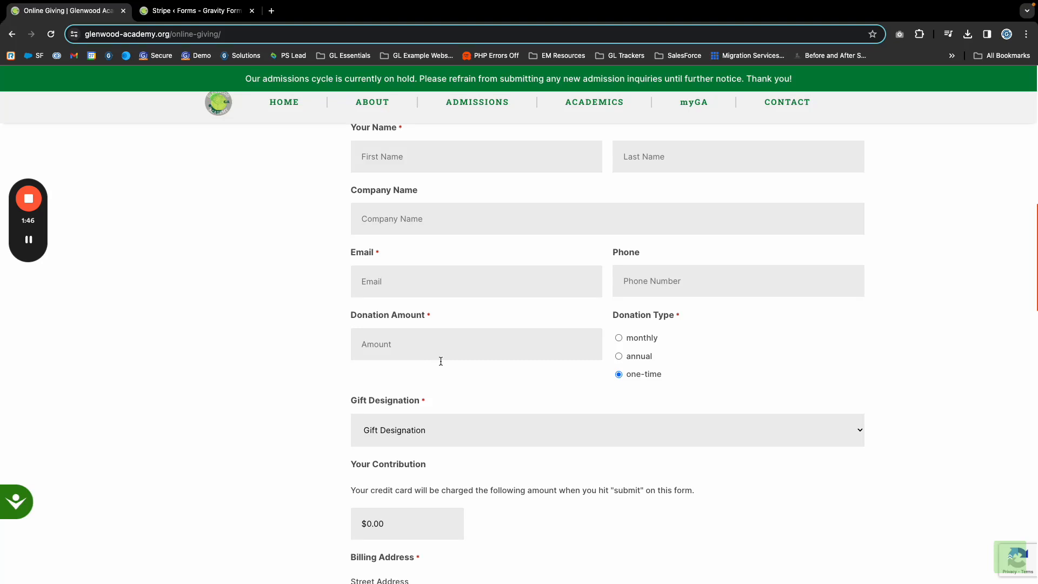
scroll(600, 389, "up", 5)
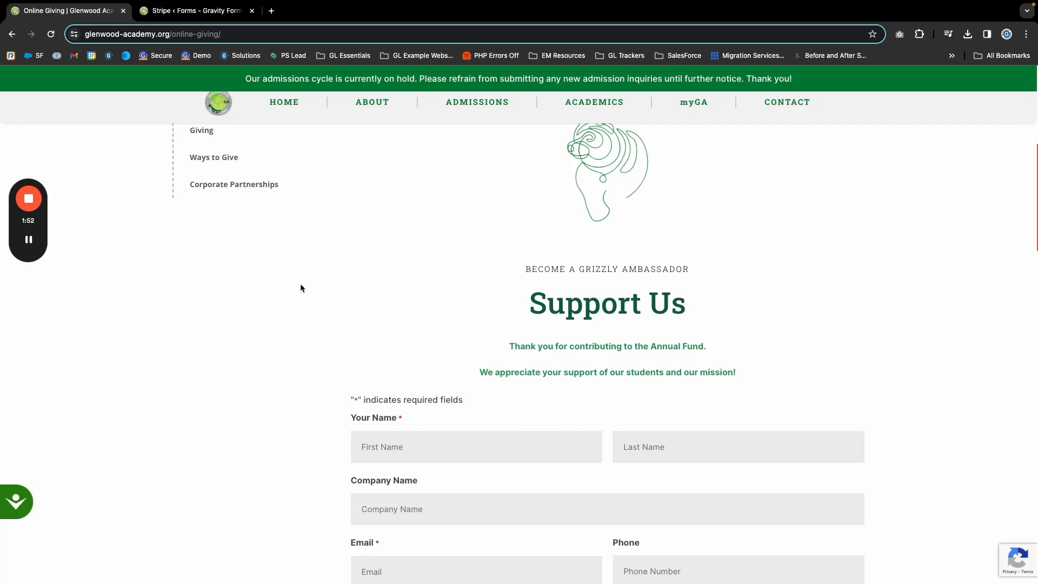
scroll(462, 359, "down", 5)
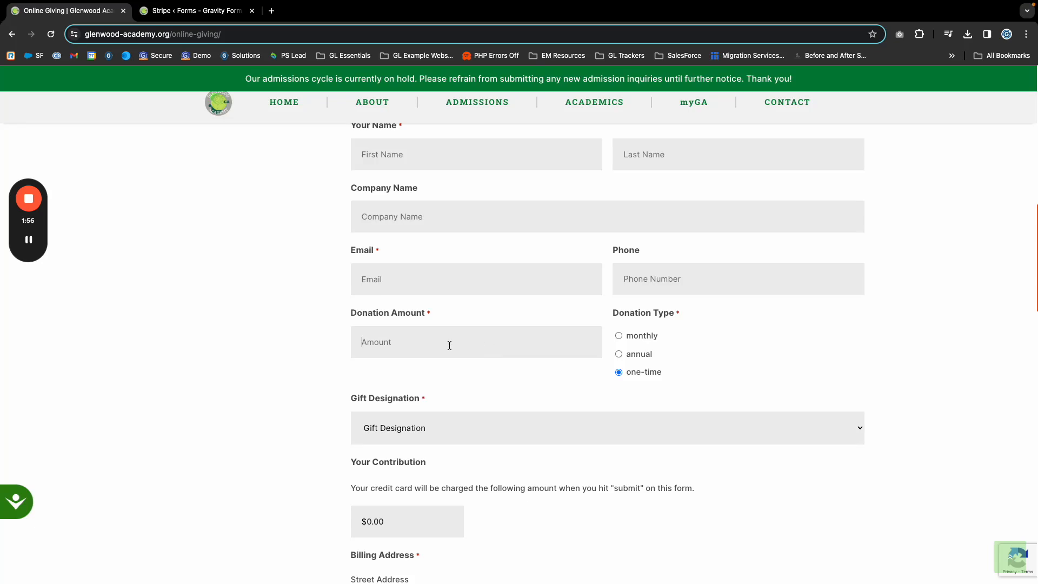
scroll(291, 311, "up", 5)
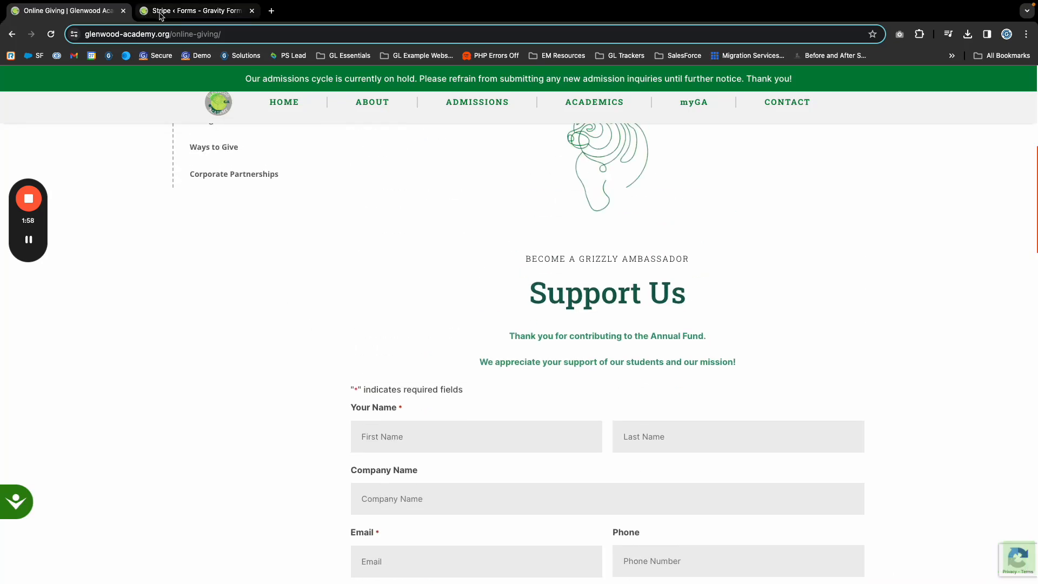
- Switch to the Gravity Forms admin and open the Stripe feeds of the General Donation form
left_click(162, 10)
left_click(31, 355)
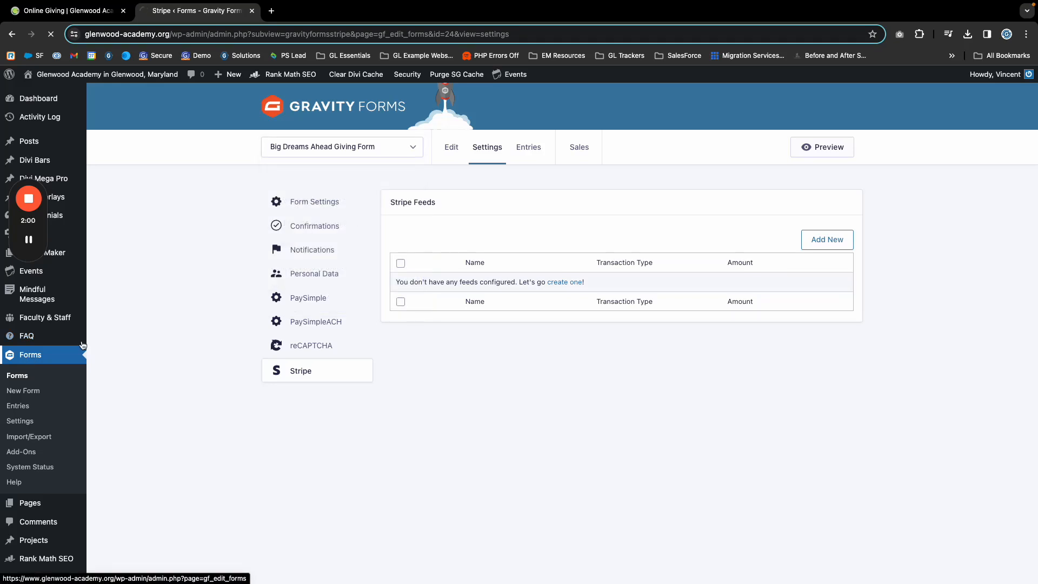
scroll(378, 357, "down", 2)
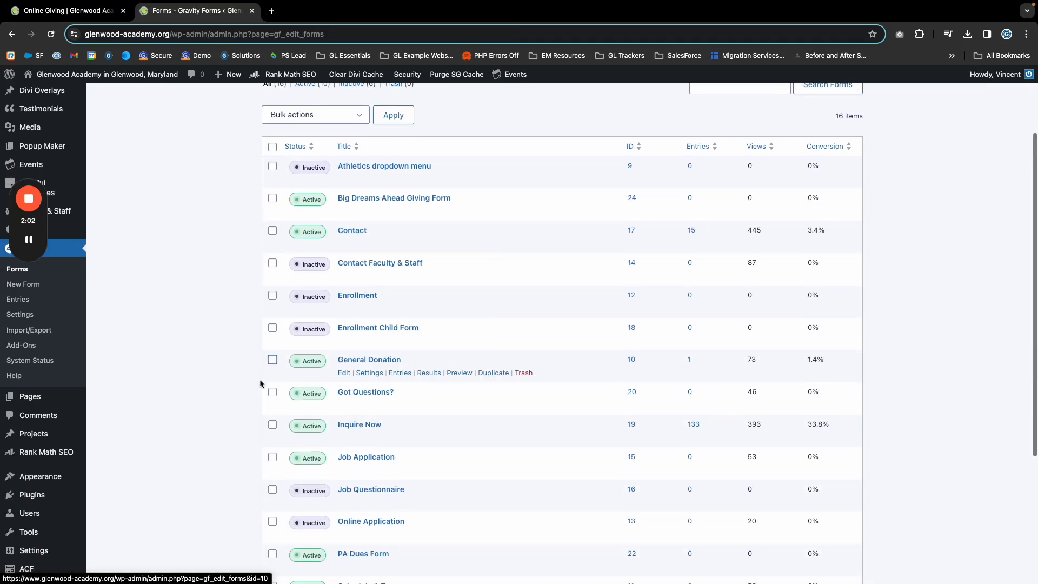
mouse_move(364, 372)
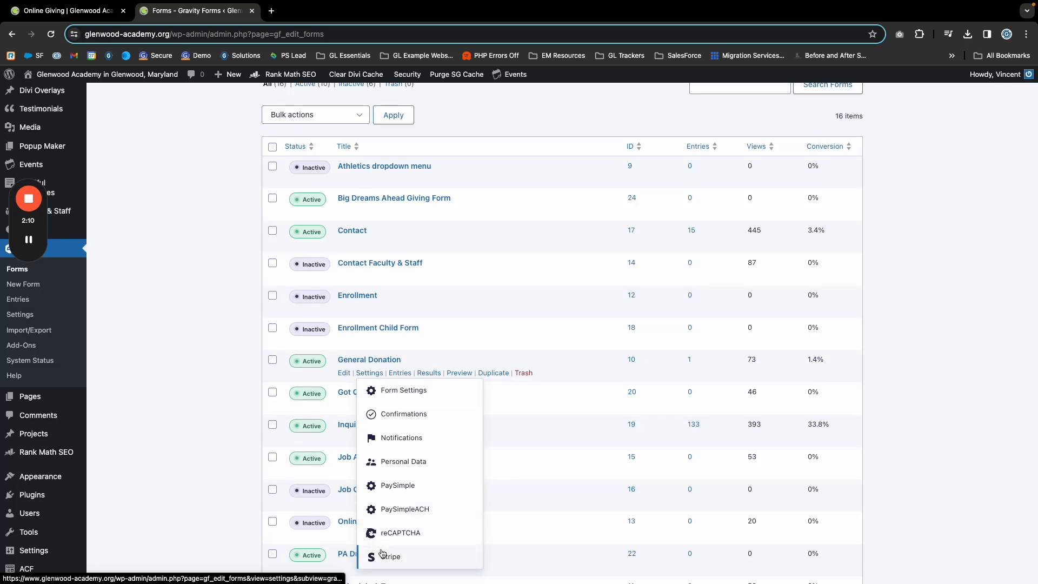
left_click(389, 558)
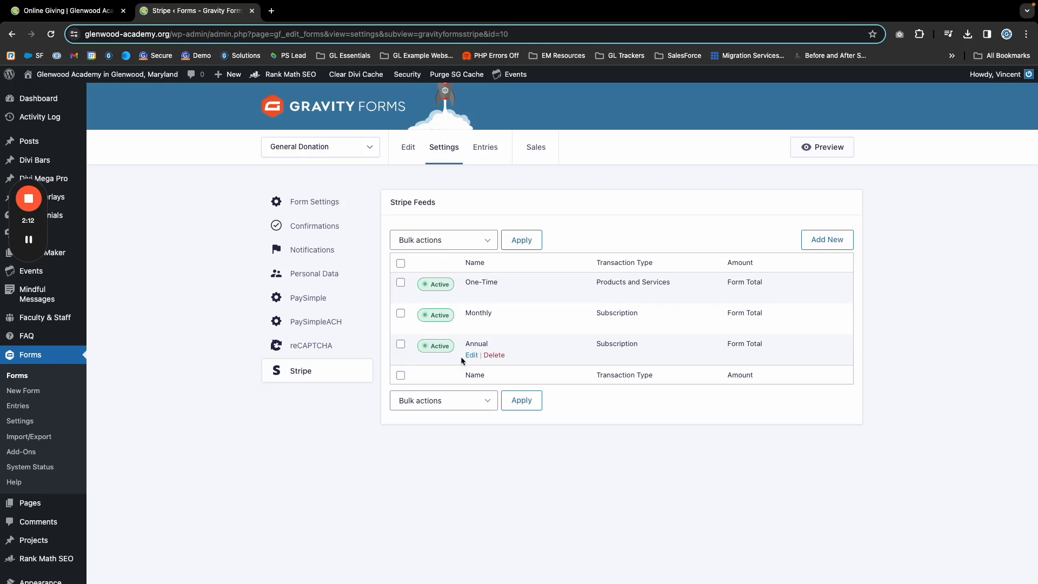
- Open the Stripe feeds of the Big Dreams Ahead Giving Form and check whether any are configured
left_click(60, 357)
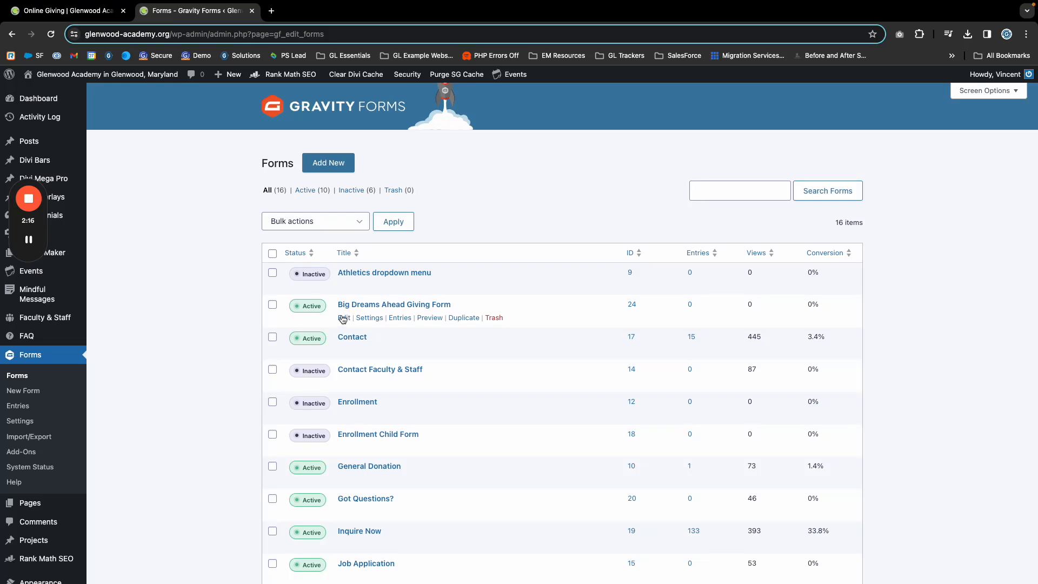
mouse_move(379, 317)
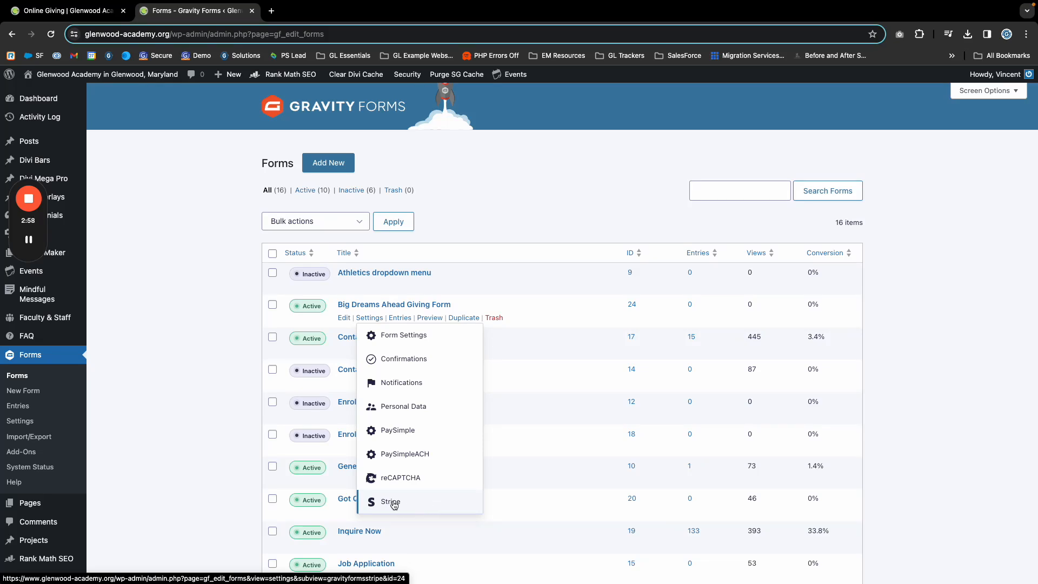
left_click(413, 506)
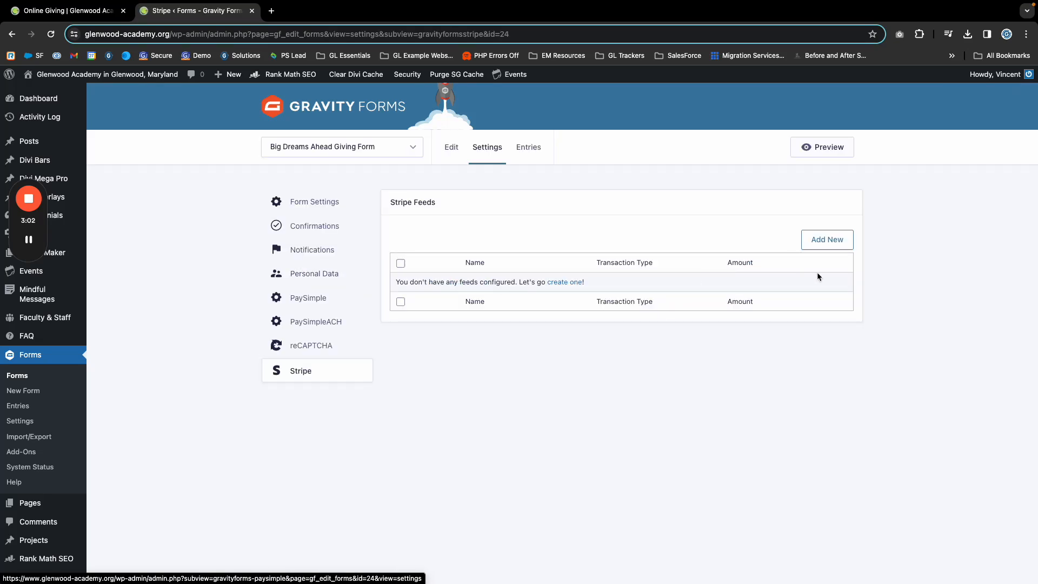
left_click_drag(398, 282, 519, 282)
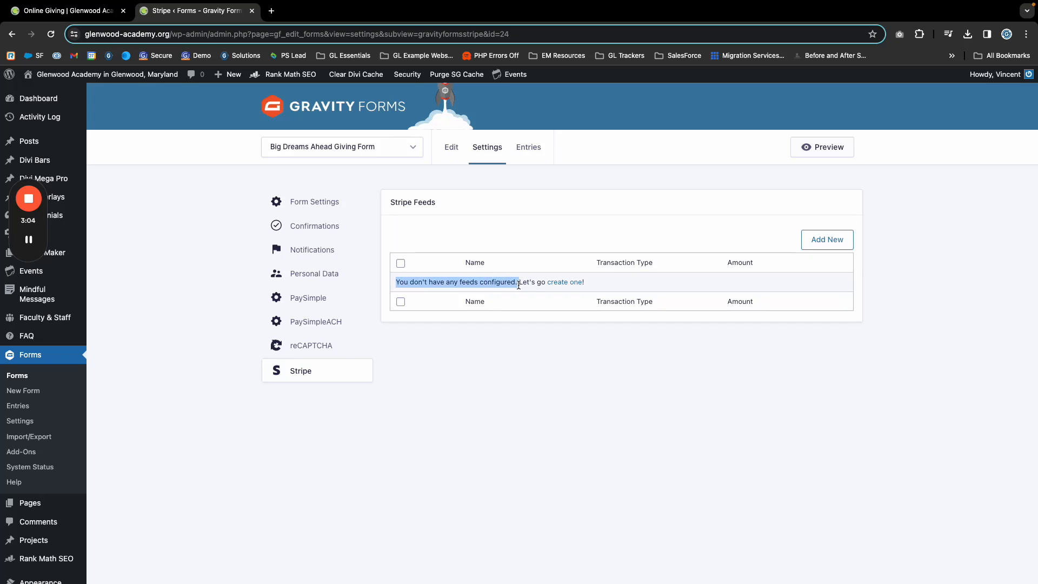
left_click(634, 235)
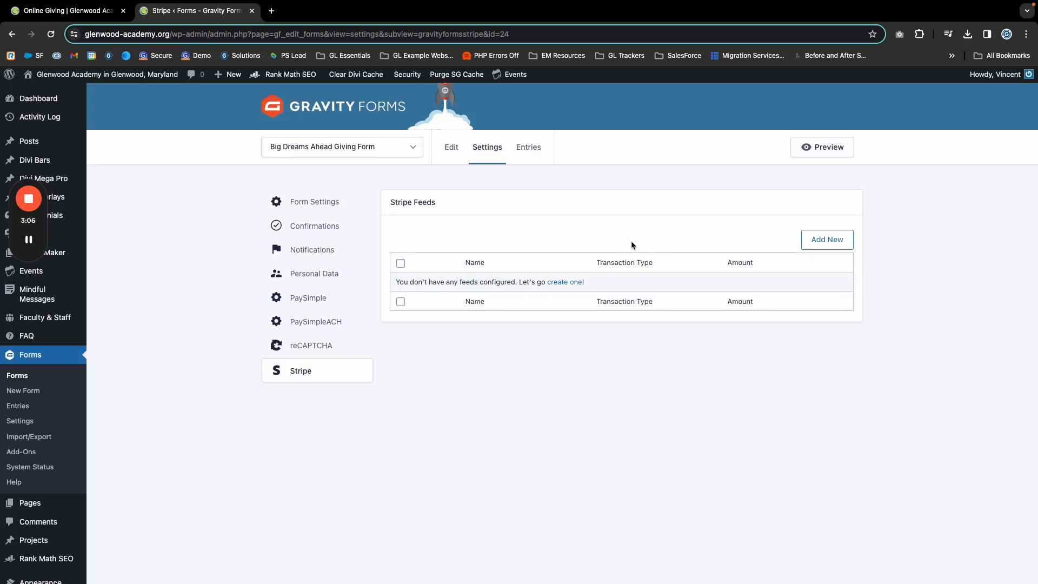
- Open the Big Dreams Ahead Giving Form for editing and examine its Credit Card, Billing Address and Your Contribution fields
left_click(451, 150)
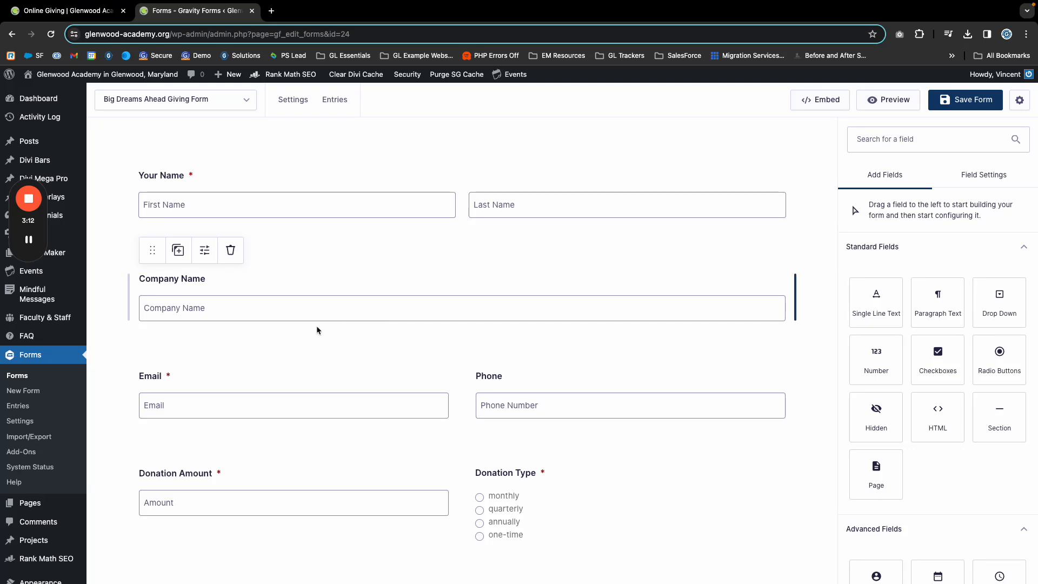
scroll(317, 327, "down", 10)
scroll(317, 331, "down", 8)
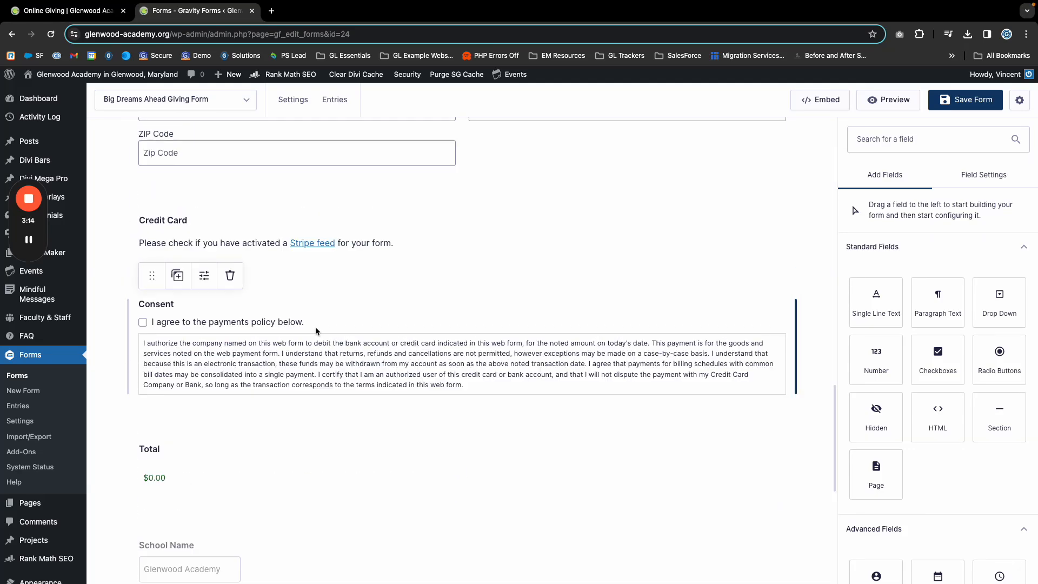
scroll(306, 336, "up", 4)
left_click(258, 300)
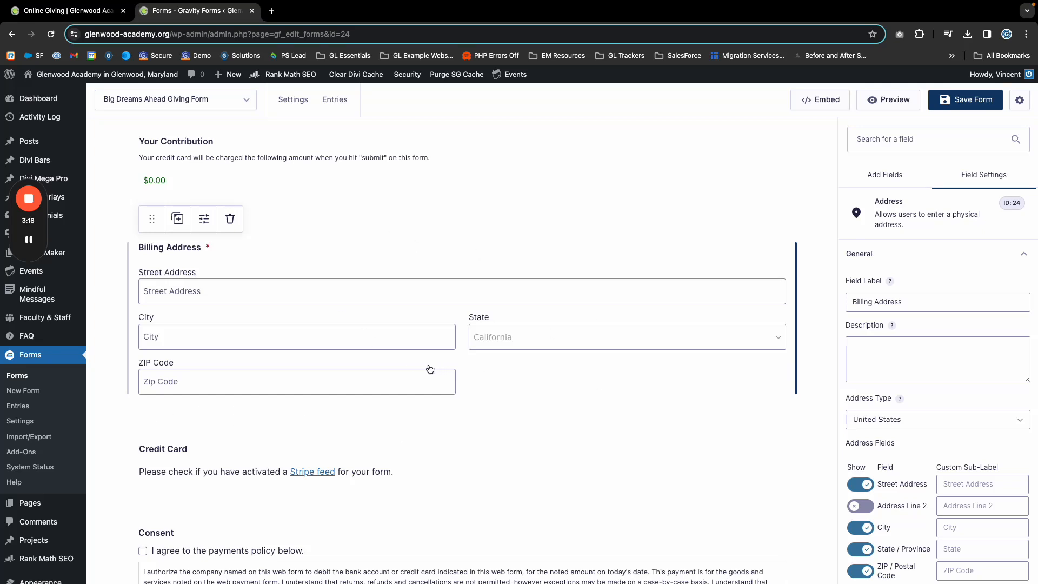
scroll(342, 361, "up", 3)
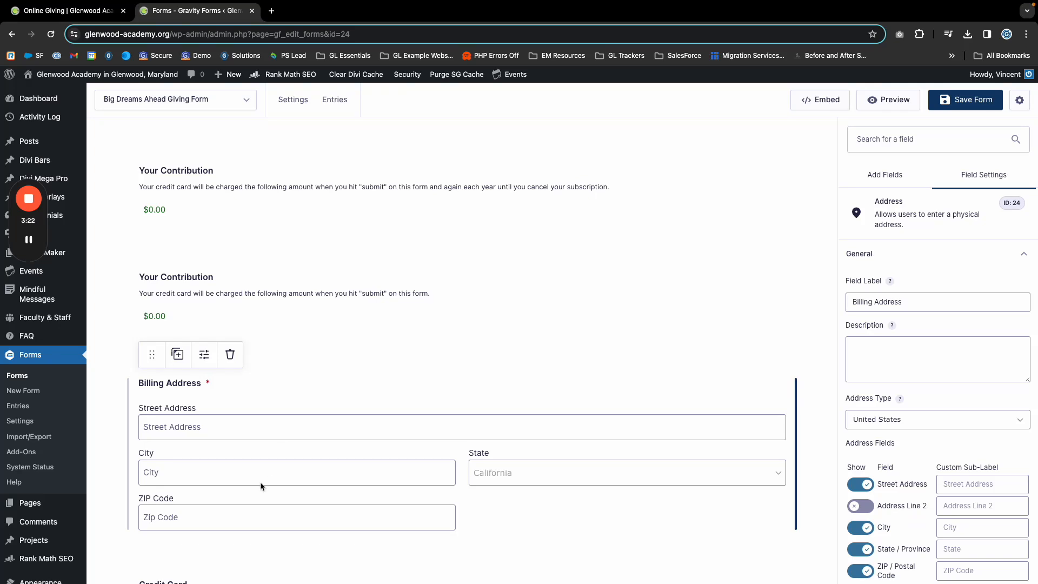
scroll(301, 436, "up", 1)
scroll(302, 436, "up", 7)
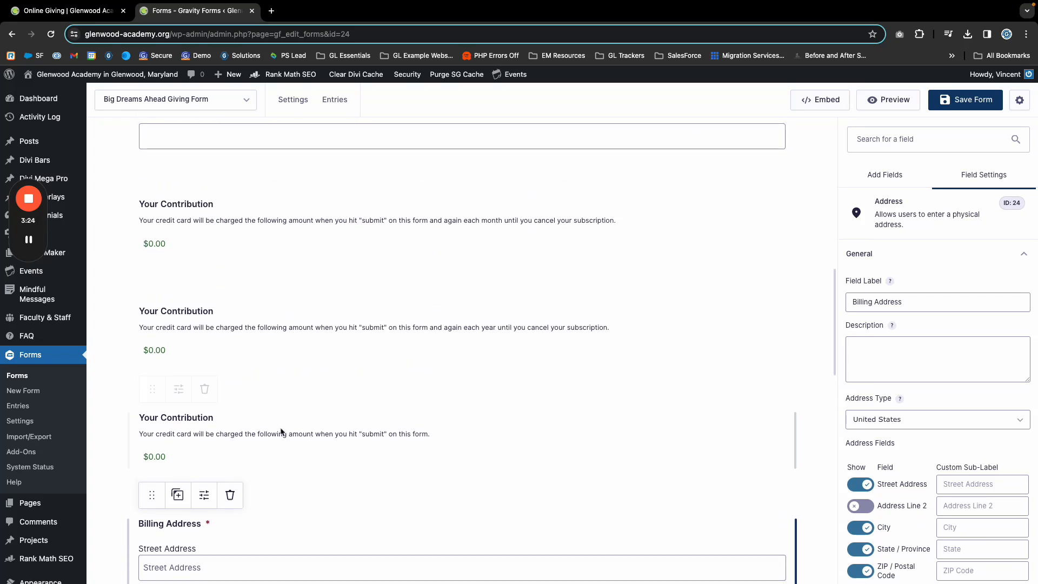
- Examine the Donation Type, Donation Amount and Total fields of the Big Dreams Ahead Giving Form
scroll(221, 419, "up", 2)
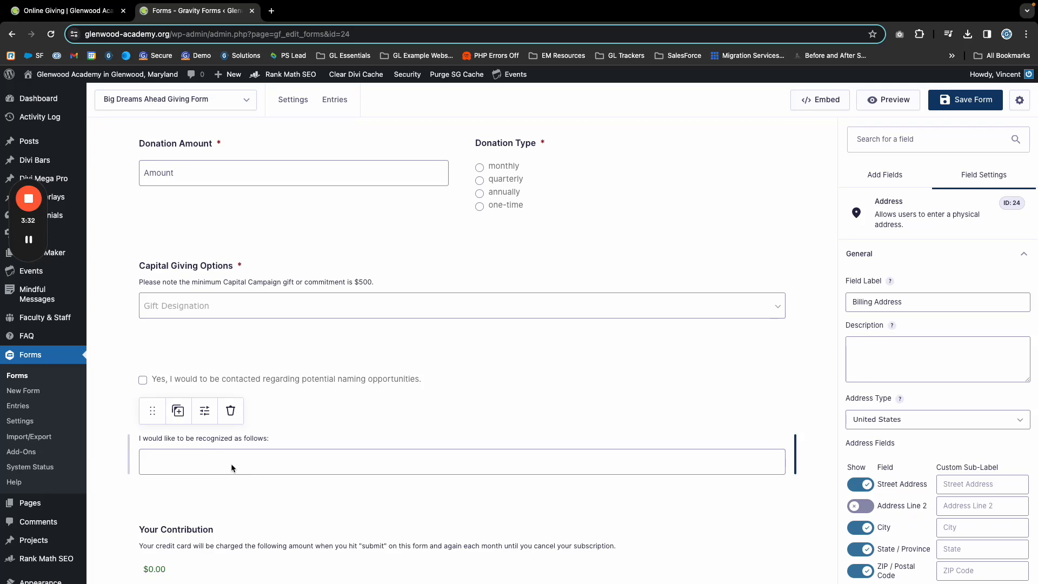
scroll(231, 463, "up", 3)
left_click(224, 429)
left_click(530, 299)
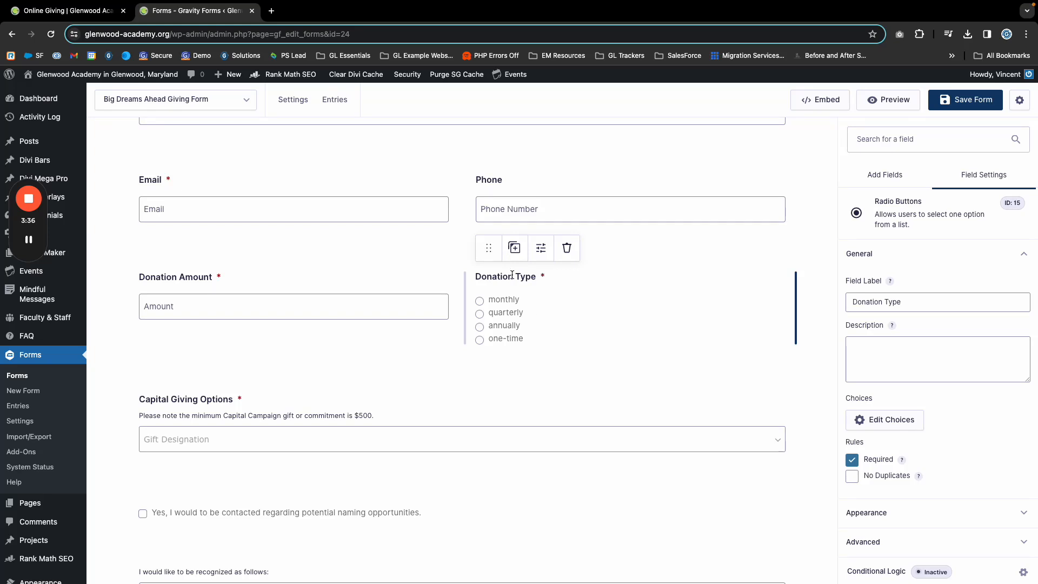
scroll(508, 295, "down", 1)
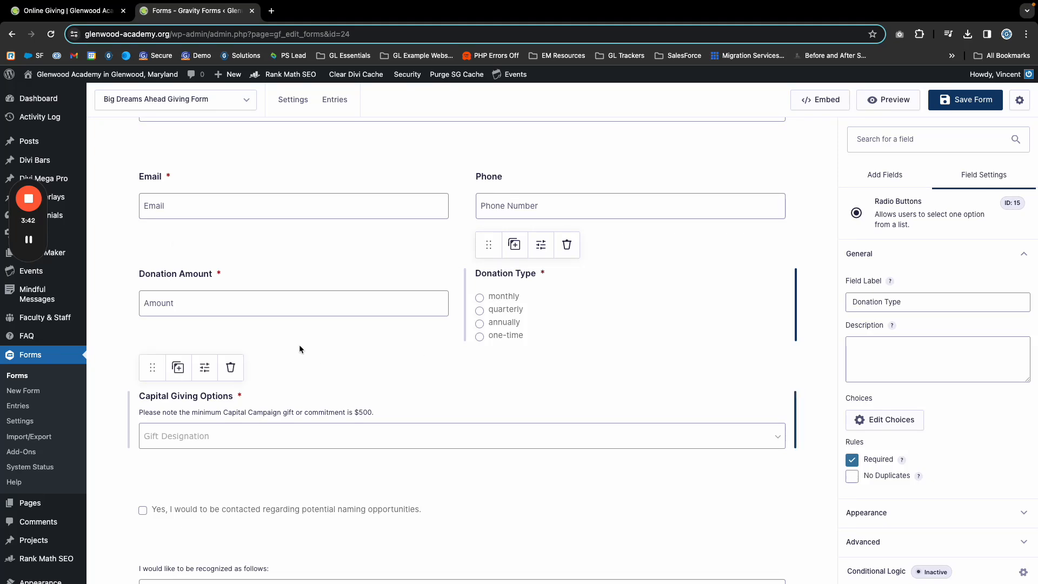
left_click(172, 308)
scroll(197, 358, "down", 15)
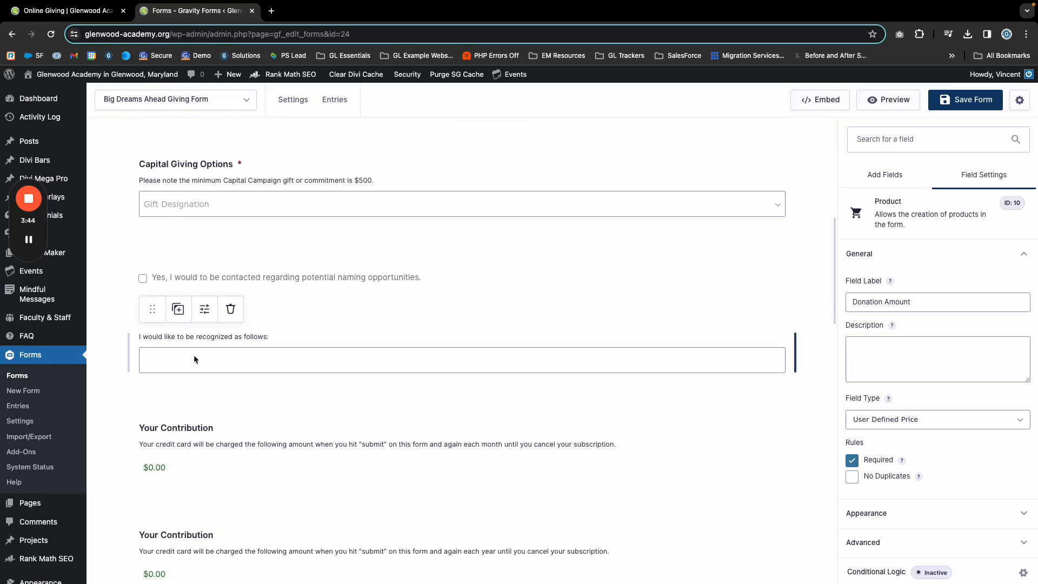
scroll(185, 382, "down", 3)
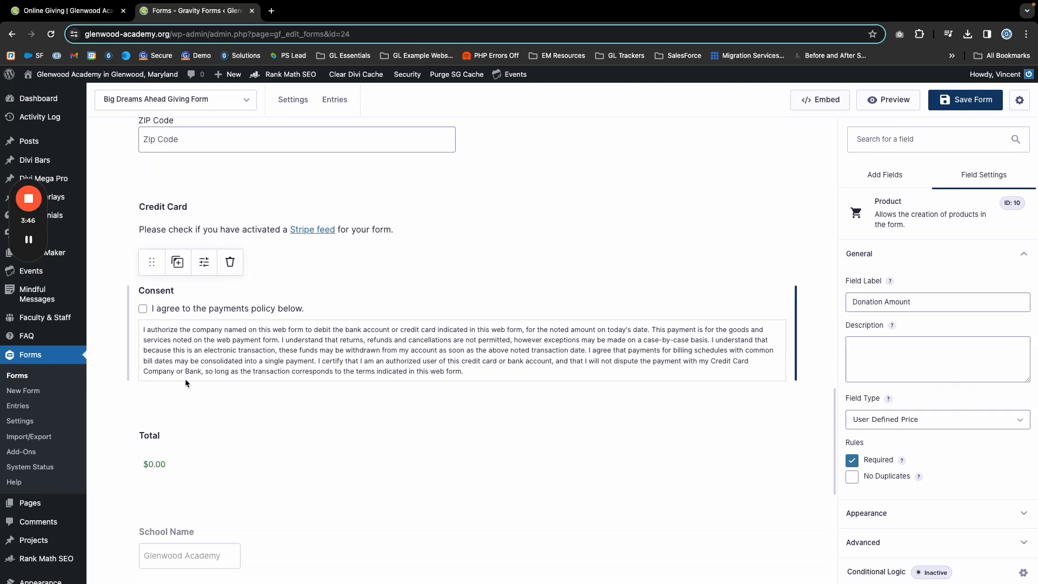
left_click(162, 436)
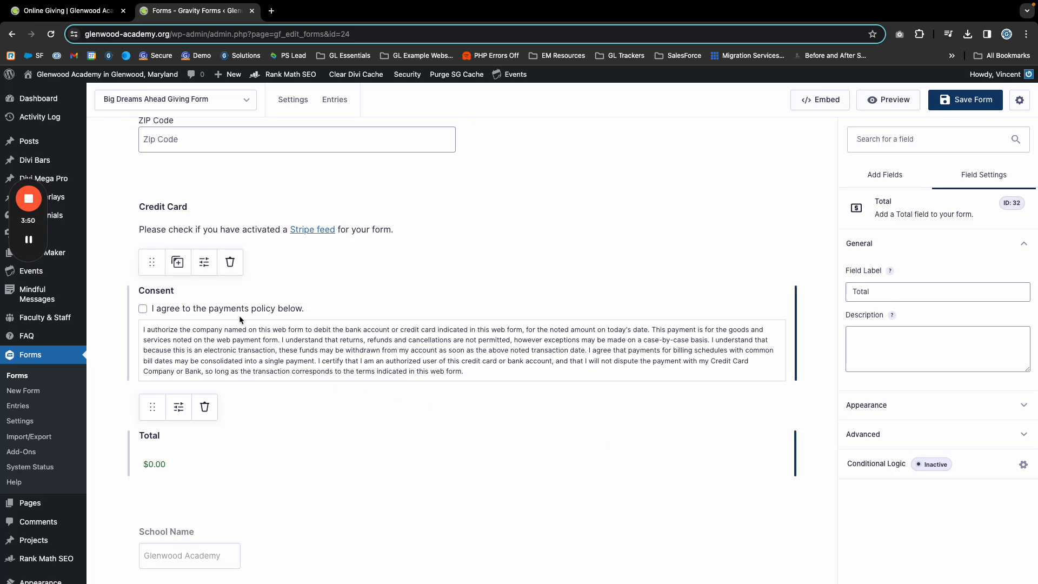
- Leave the form editor without saving, open the form's Stripe feeds and start a new feed
scroll(241, 320, "up", 2)
scroll(422, 300, "up", 15)
mouse_move(287, 108)
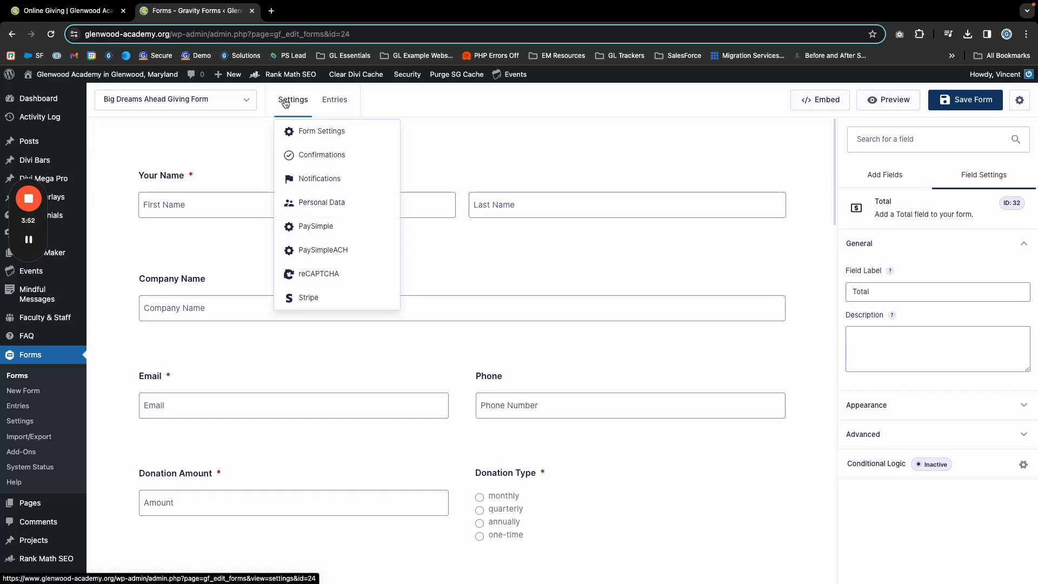
left_click(304, 298)
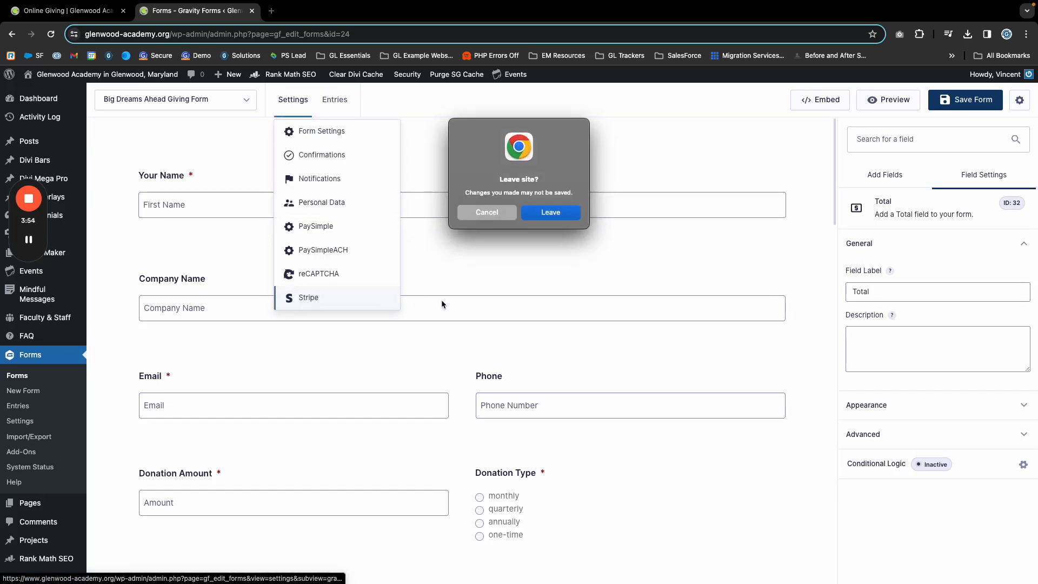
left_click(558, 212)
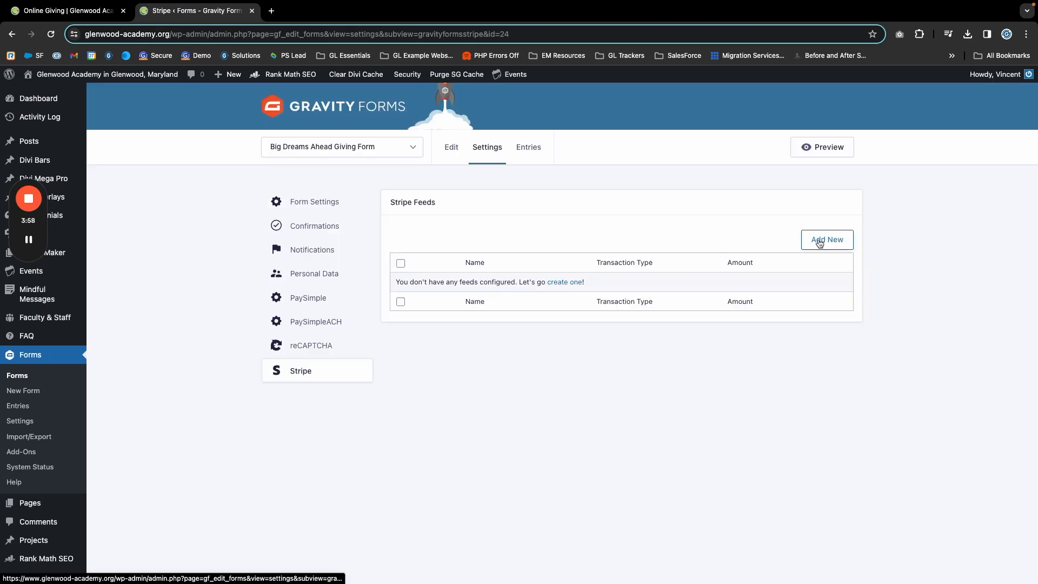
left_click(820, 241)
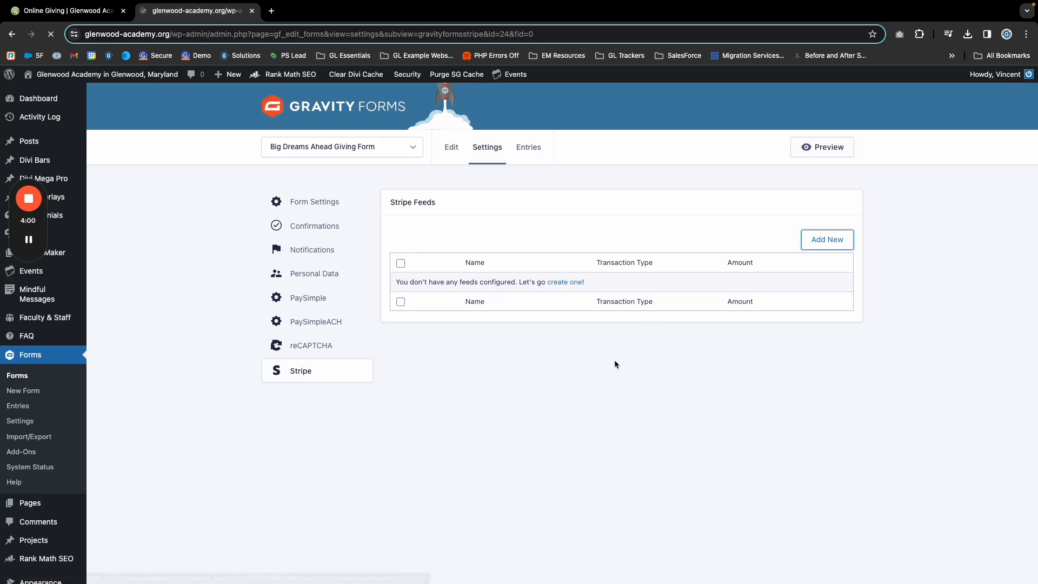
- Name the Stripe feed One-Time and set its transaction type to Products and Services
triple_click(434, 233)
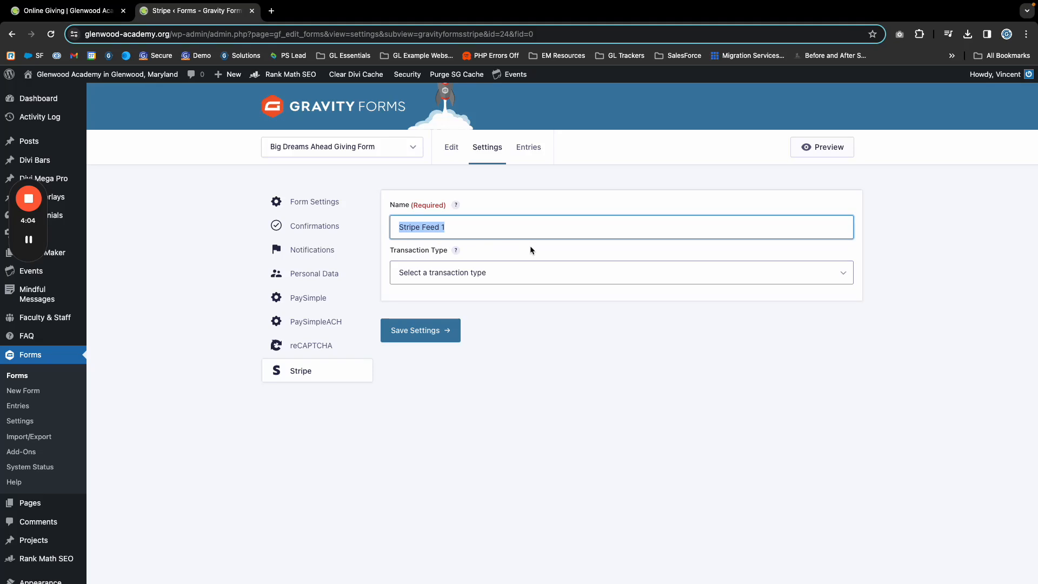
type("One")
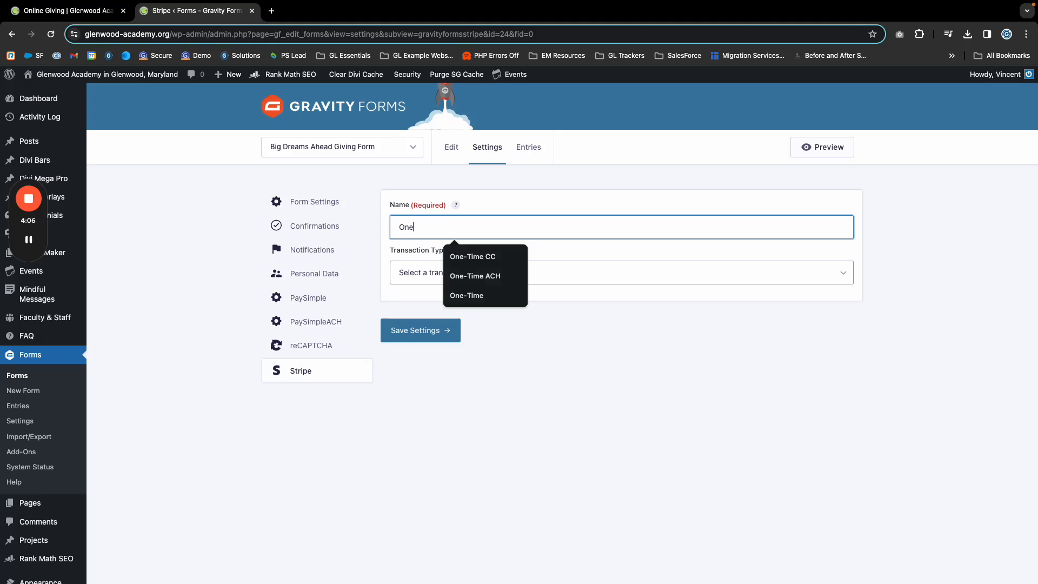
type("-Time")
left_click(486, 296)
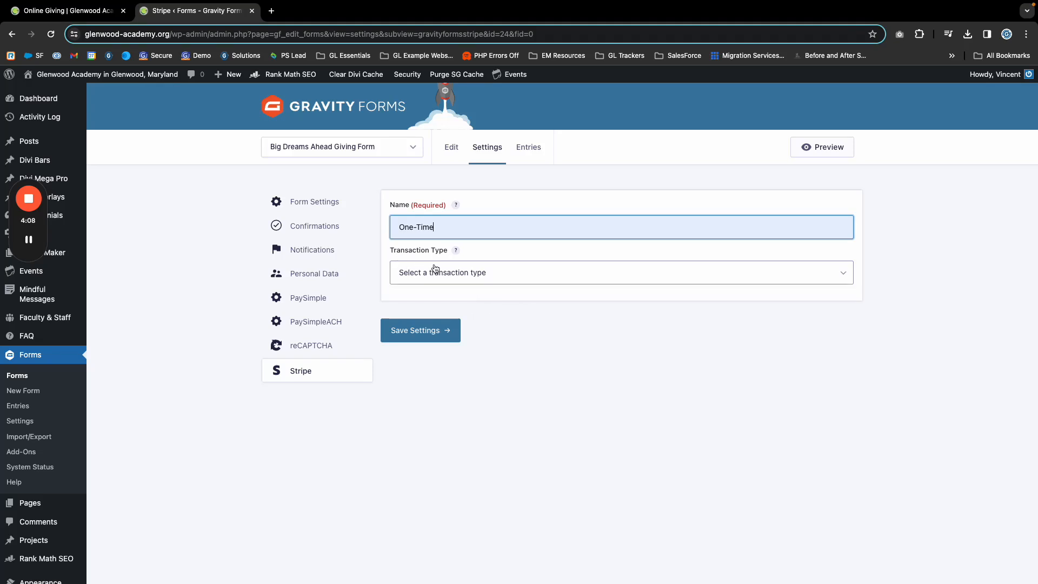
left_click(435, 271)
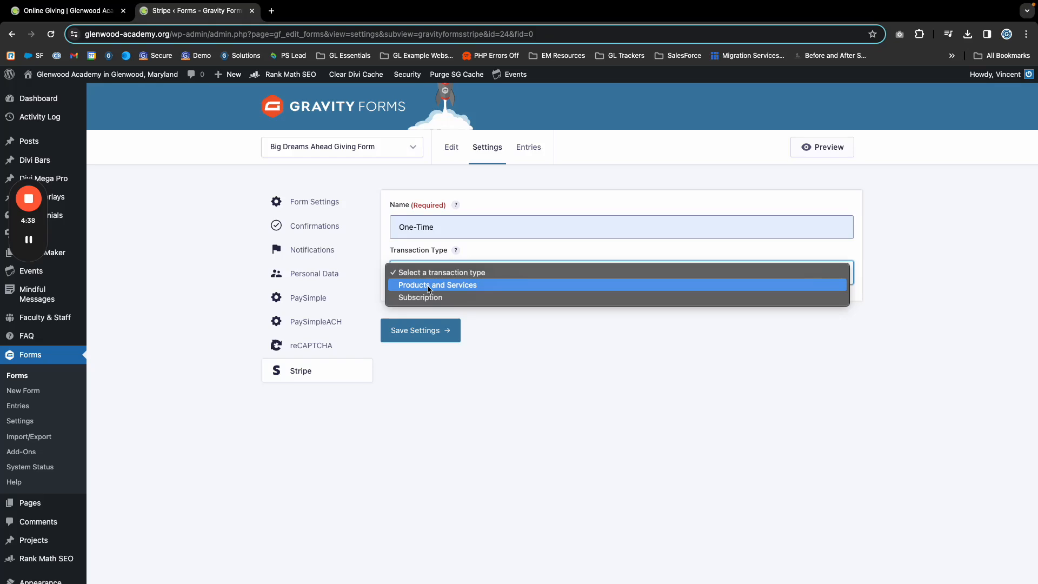
left_click(418, 285)
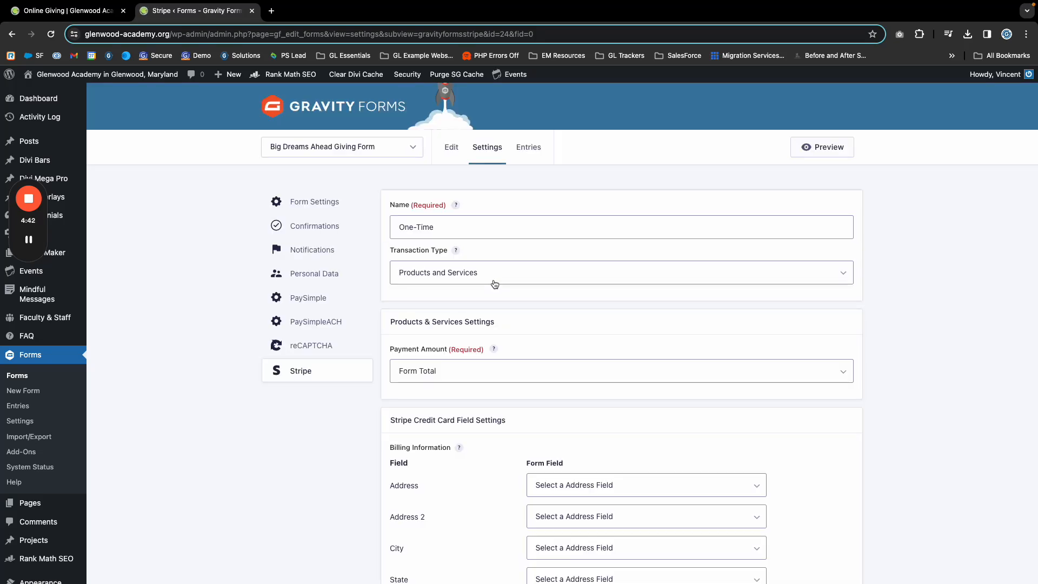
- Choose Form Total as the payment amount of the One-Time feed
scroll(467, 332, "down", 3)
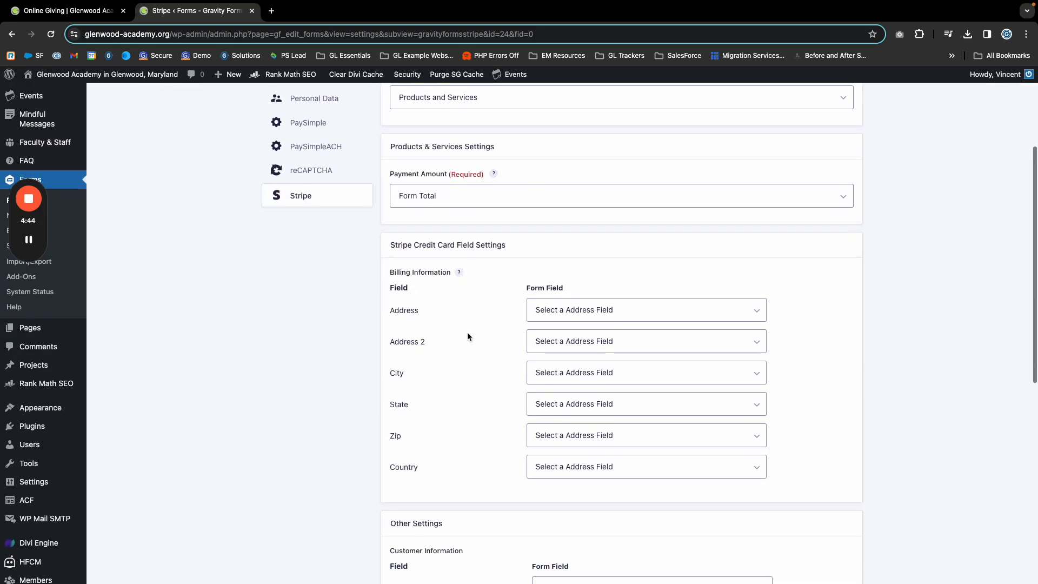
left_click(454, 205)
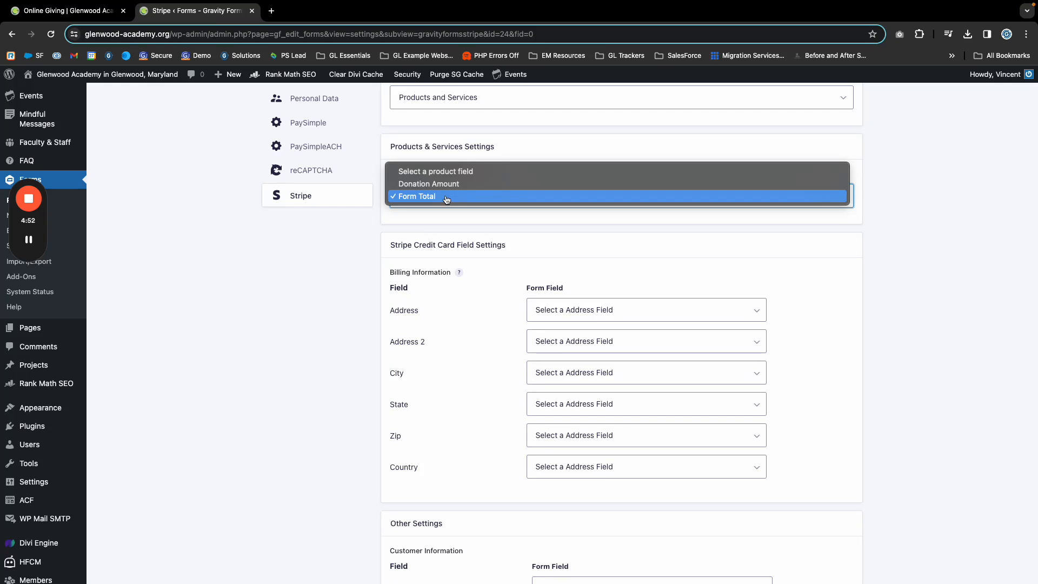
left_click(450, 201)
- Map the billing Address to Billing Address (Street Address) and Address 2 to Billing Address (Address Line 2)
scroll(574, 259, "down", 5)
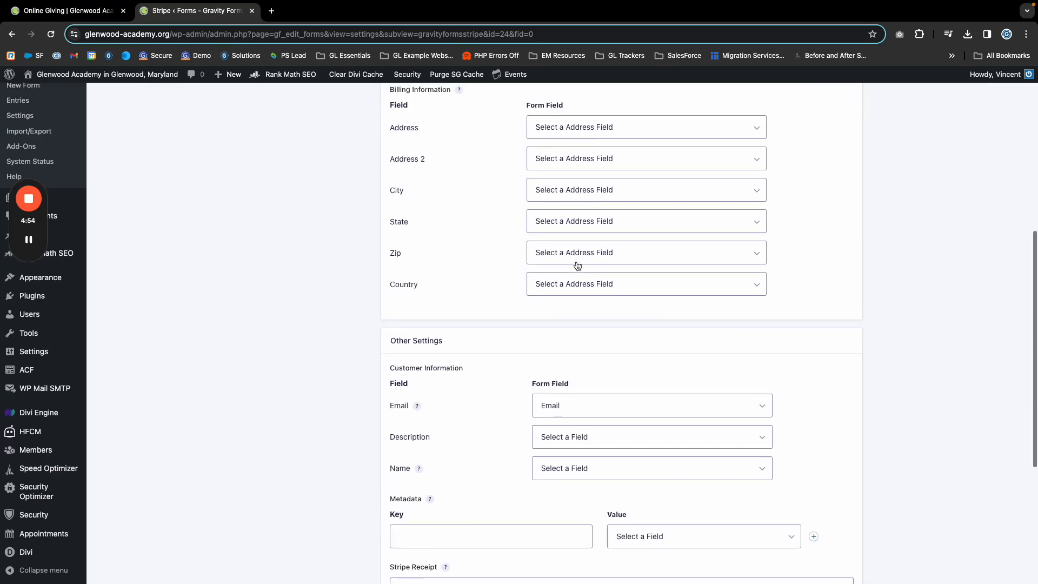
scroll(570, 267, "up", 2)
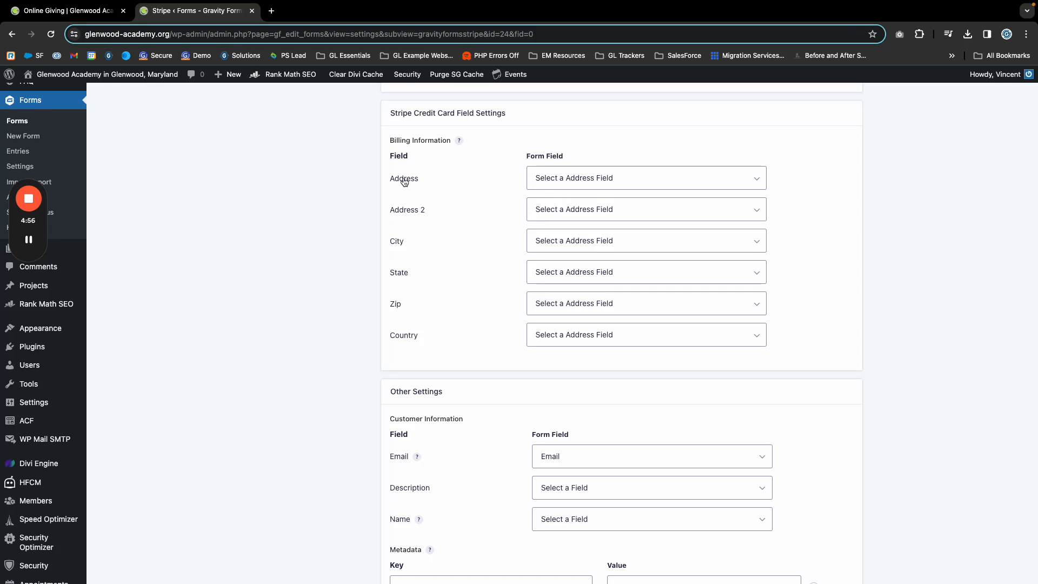
left_click(561, 177)
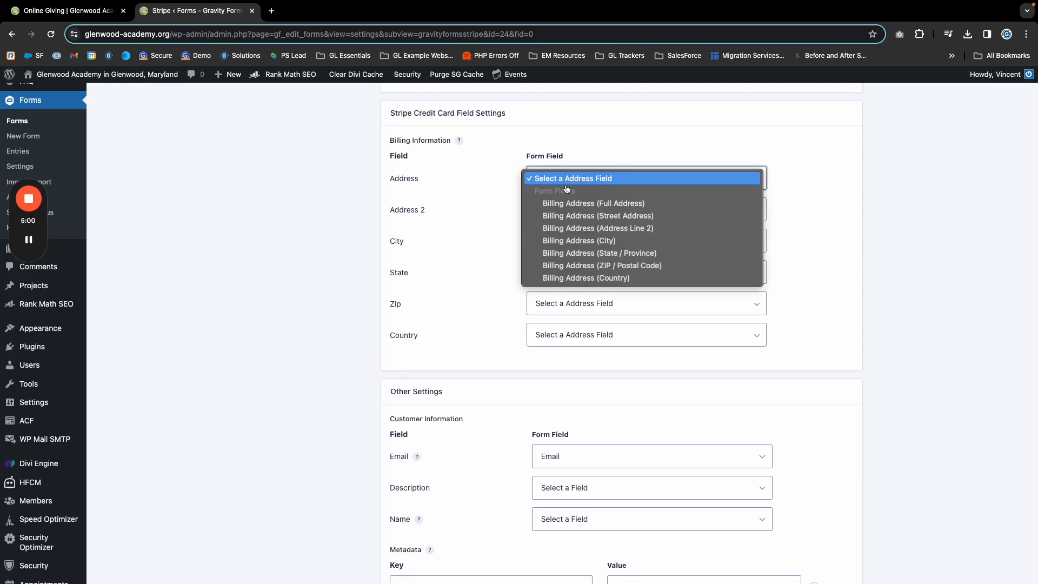
left_click(573, 216)
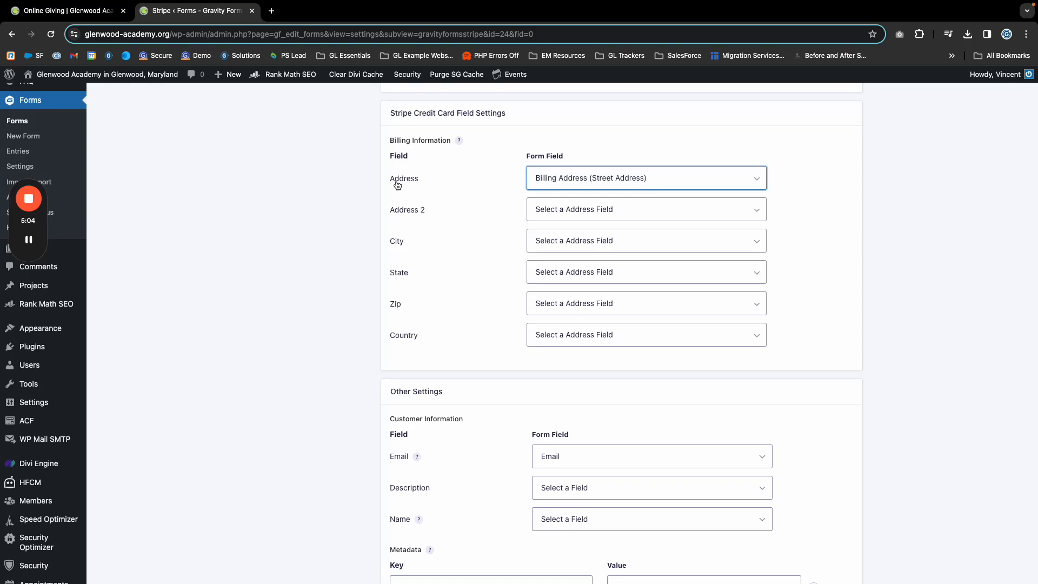
left_click(557, 212)
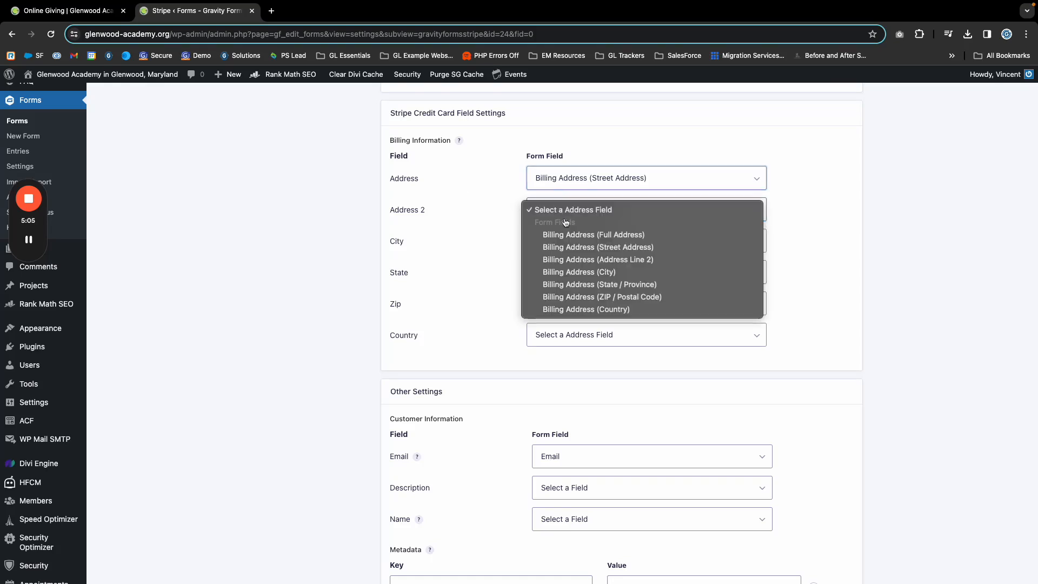
left_click(596, 262)
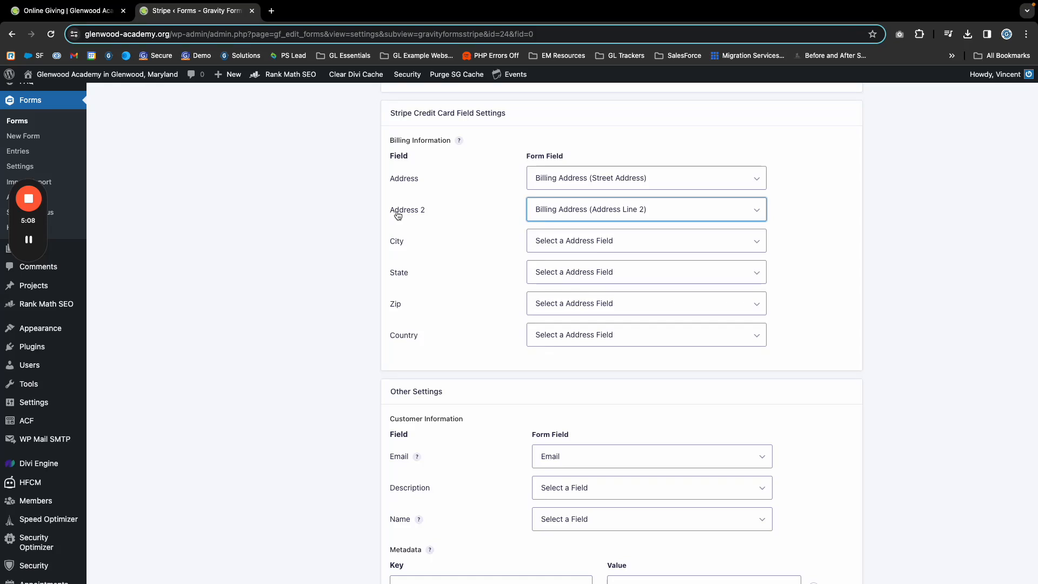
- Map the billing City to Billing Address (City) and State to Billing Address (State / Province)
left_click(584, 246)
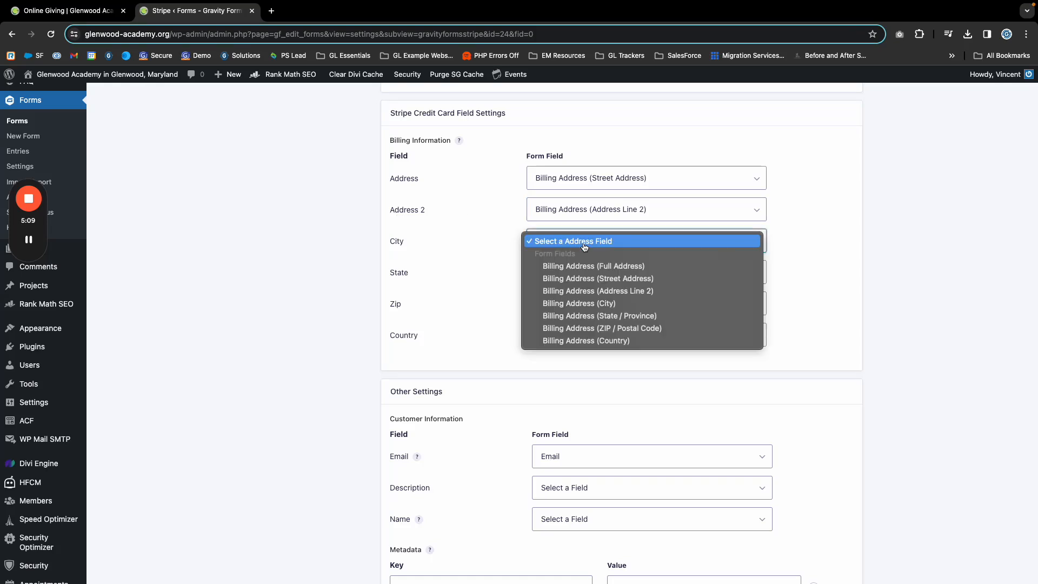
left_click(600, 305)
left_click(549, 275)
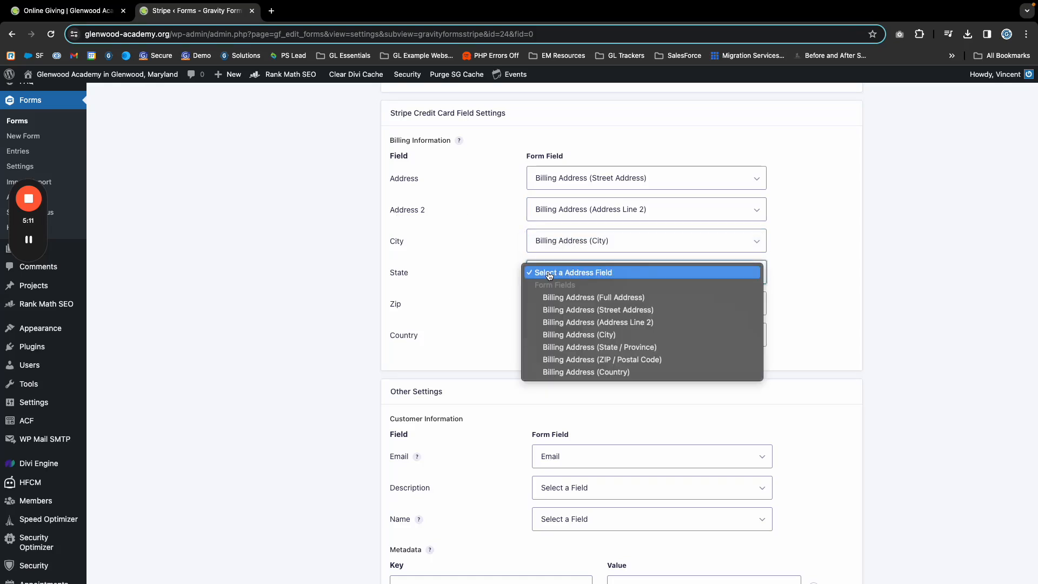
left_click(599, 349)
- Map the billing Zip to Billing Address (ZIP / Postal Code) and Country to Billing Address (Country)
left_click(547, 308)
left_click(595, 393)
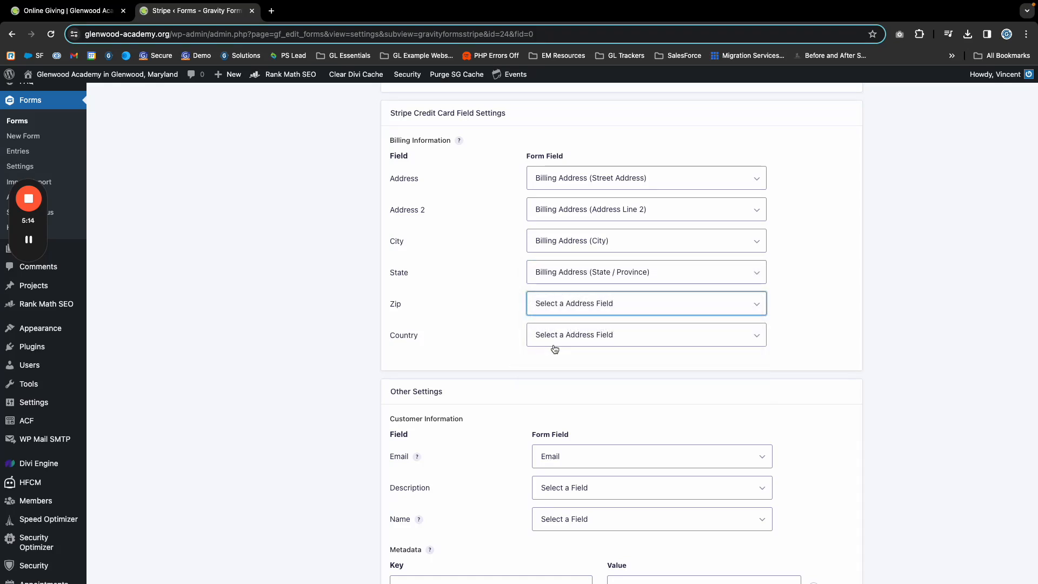
left_click(554, 339)
left_click(453, 328)
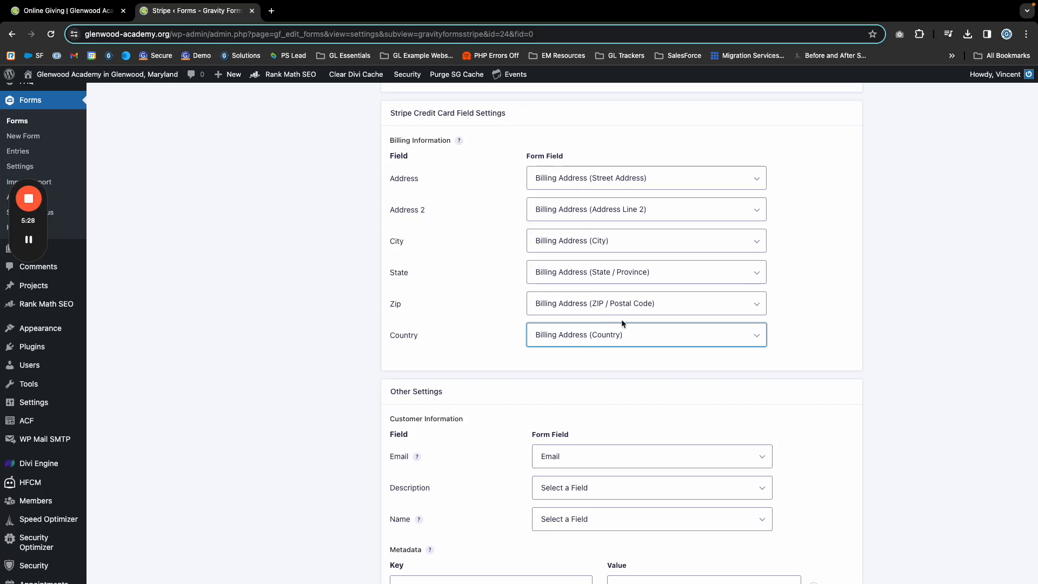
scroll(621, 319, "up", 1)
left_click(512, 375)
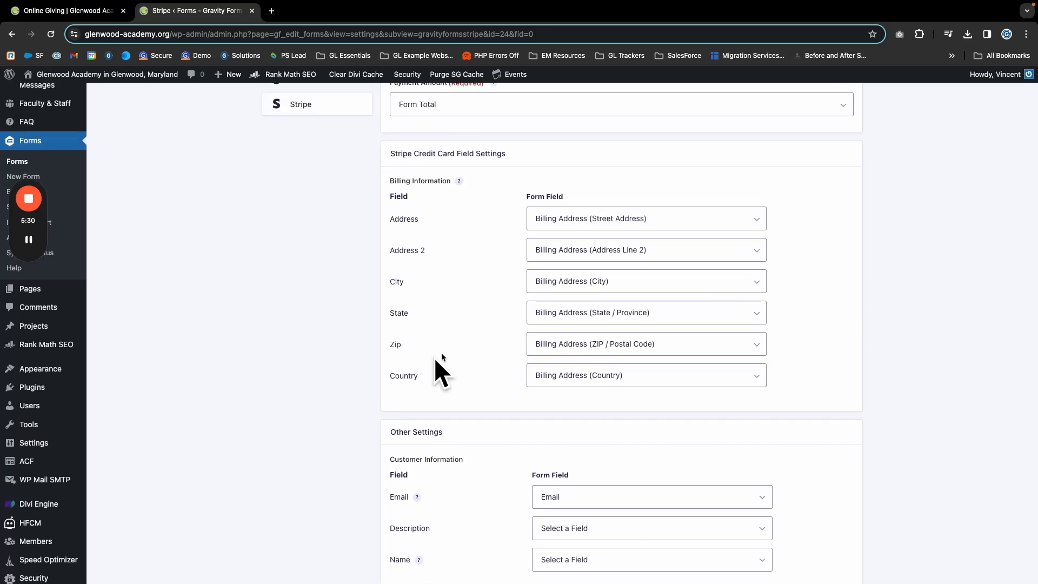
- Choose the form's Email field for the customer information Email and review the feed's other settings
scroll(600, 347, "down", 5)
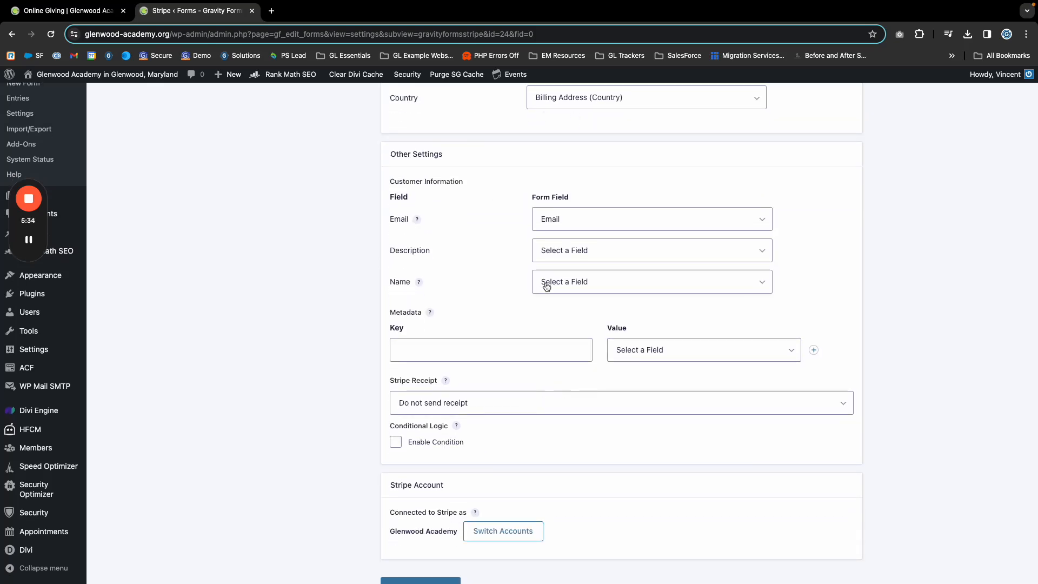
scroll(437, 282, "up", 1)
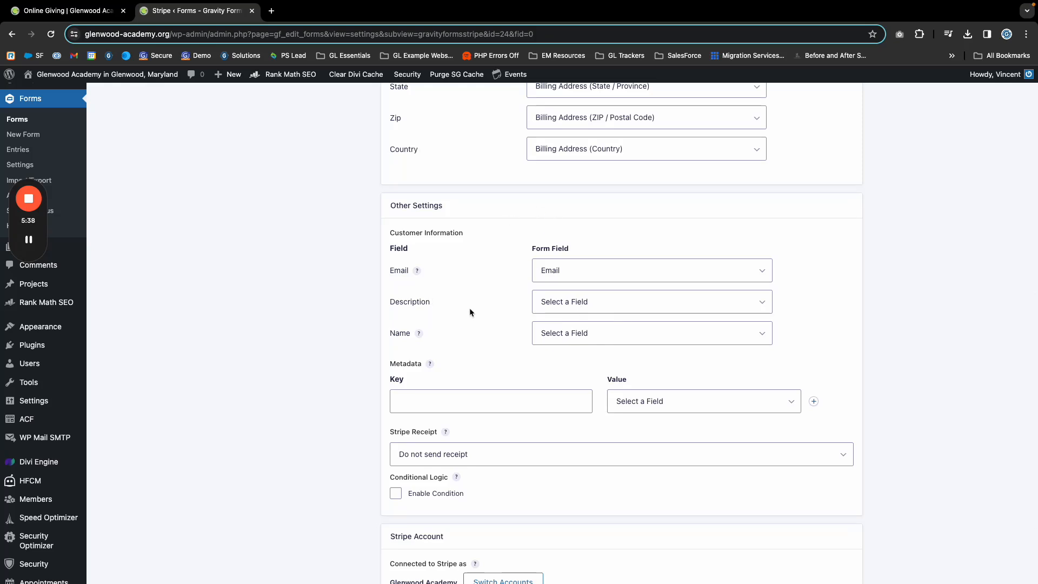
left_click(589, 277)
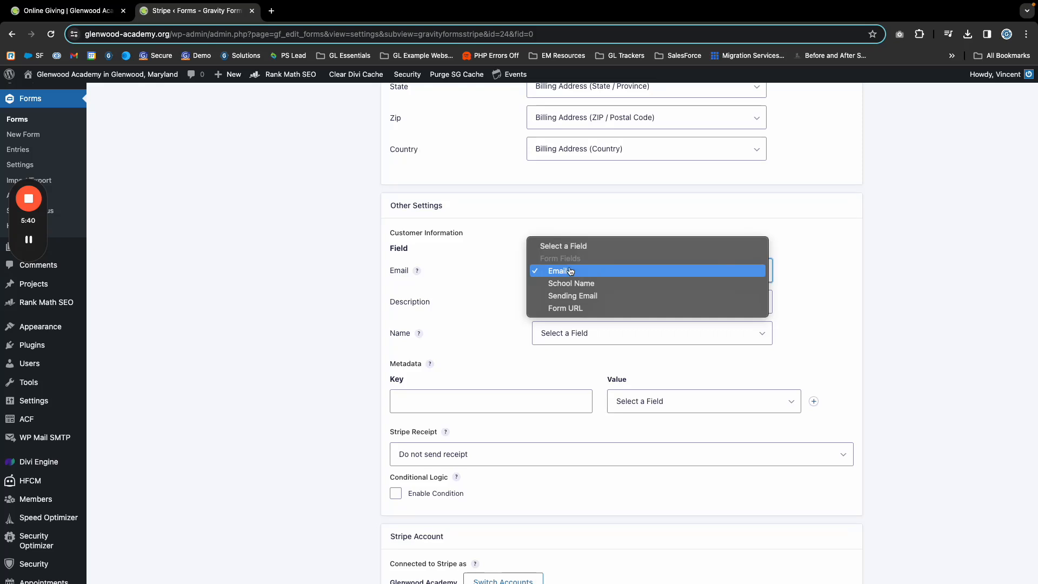
left_click(566, 275)
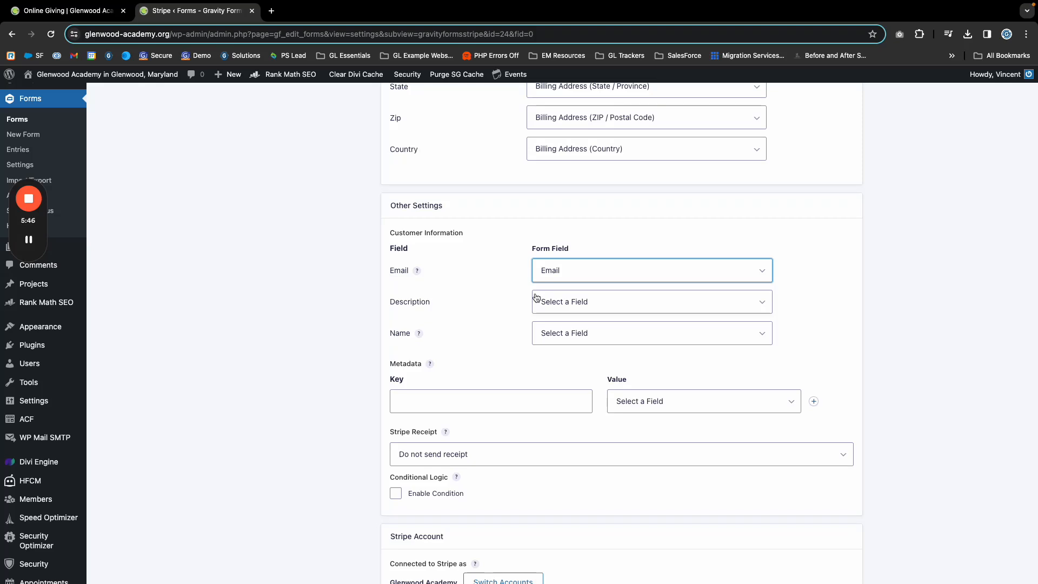
left_click(568, 271)
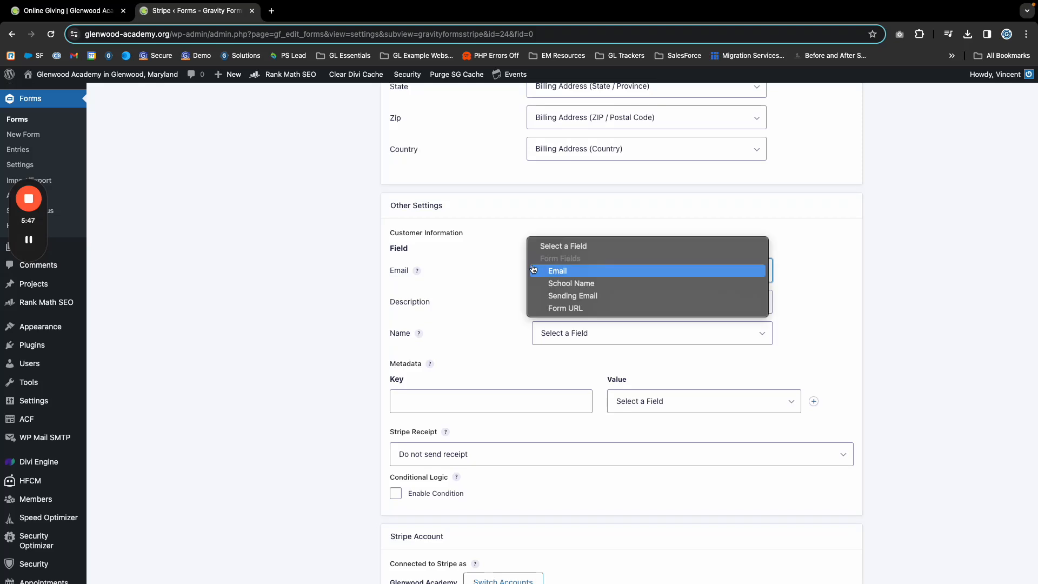
left_click(483, 260)
scroll(462, 296, "up", 1)
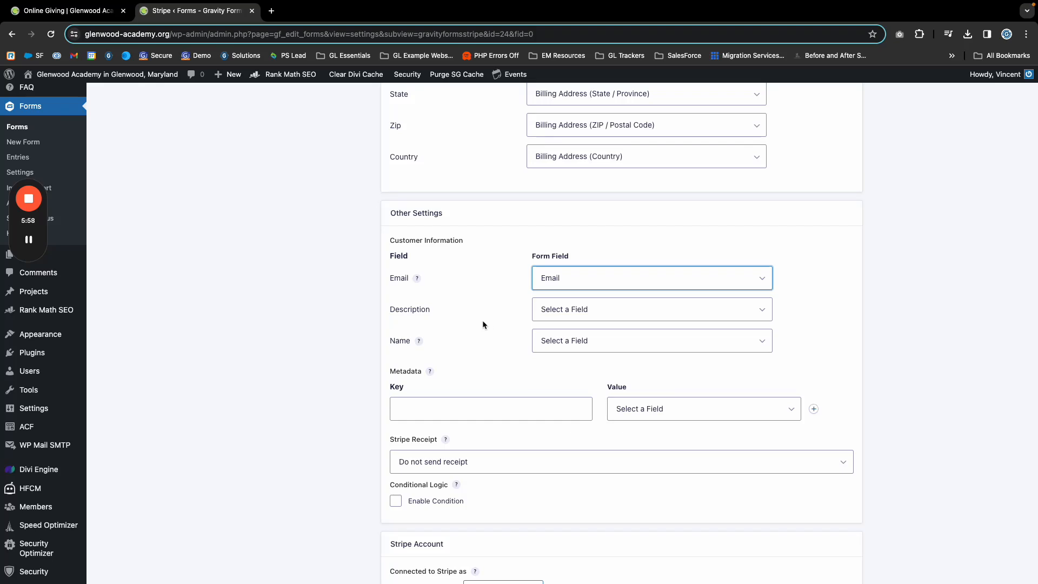
left_click(508, 311)
scroll(508, 310, "down", 2)
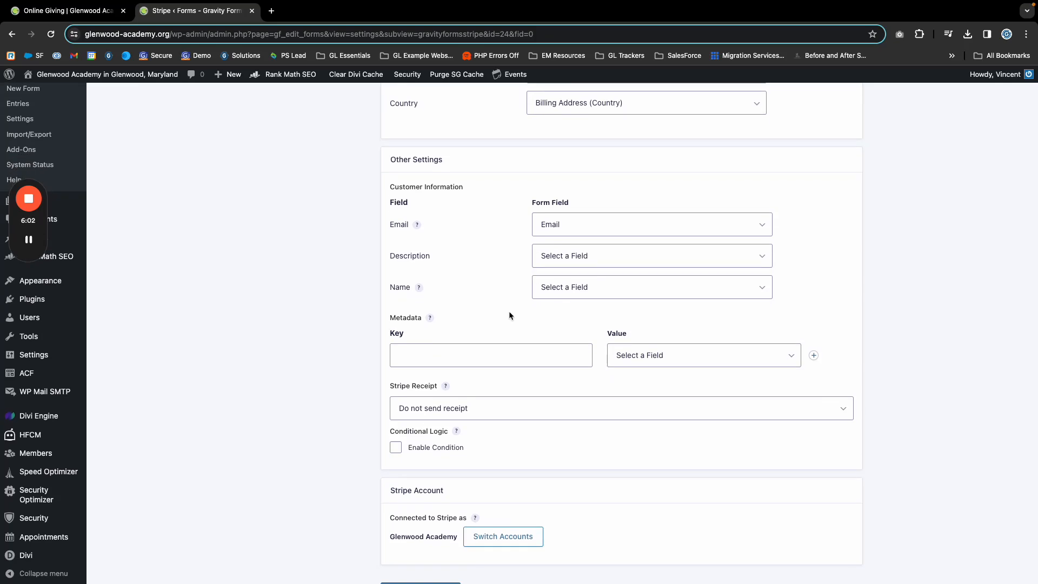
- Map the customer information Description to Donation Type and Name to Your Name (Full Name)
scroll(548, 267, "up", 1)
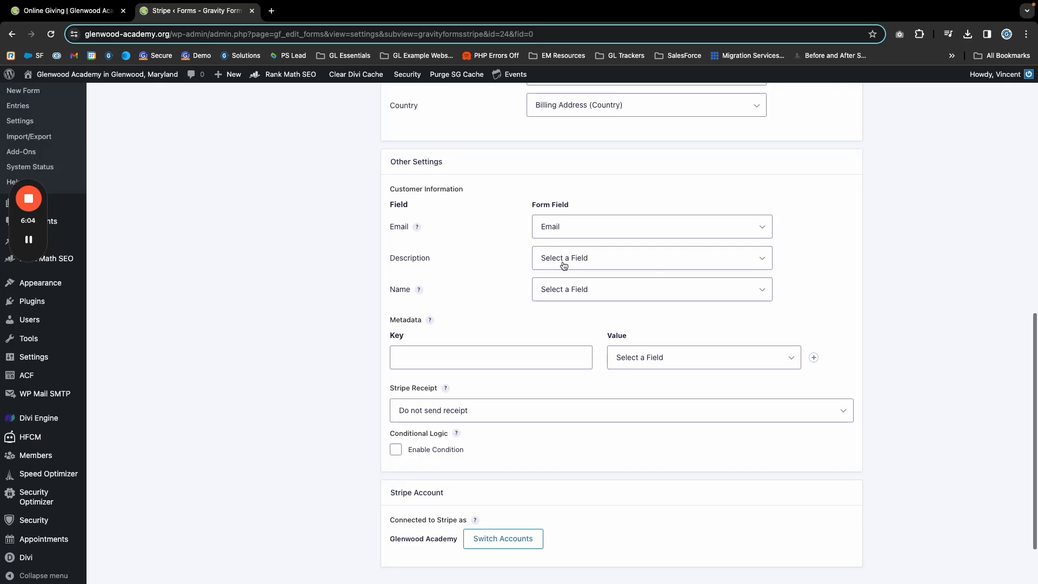
scroll(566, 264, "up", 1)
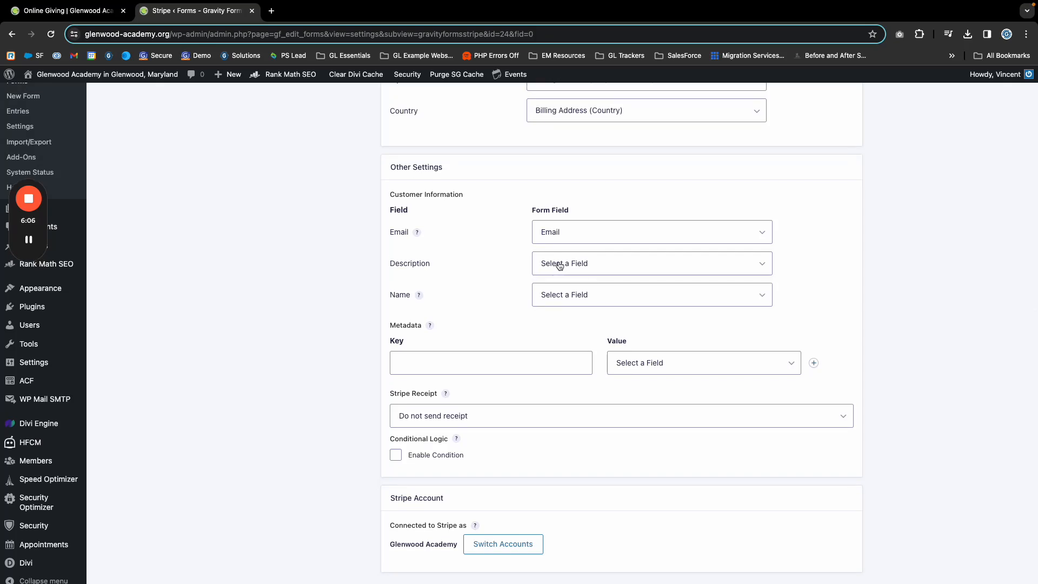
left_click(561, 263)
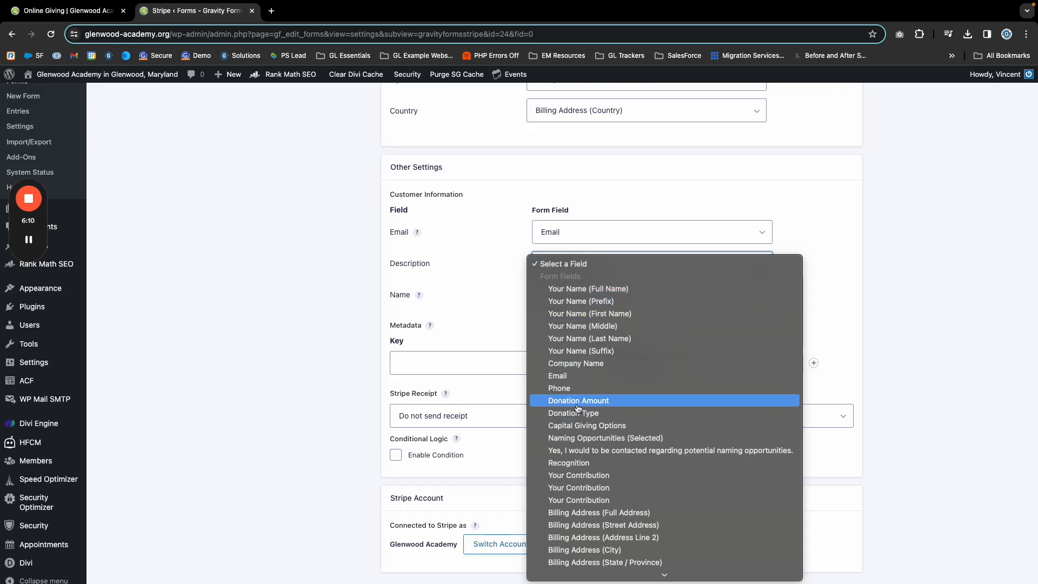
left_click(574, 413)
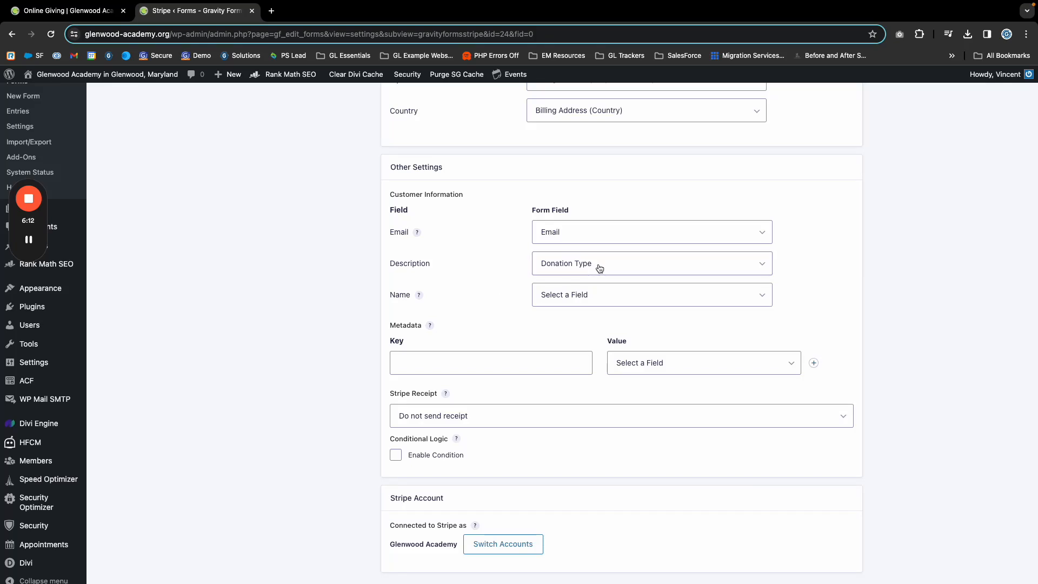
scroll(531, 324, "down", 2)
left_click(586, 231)
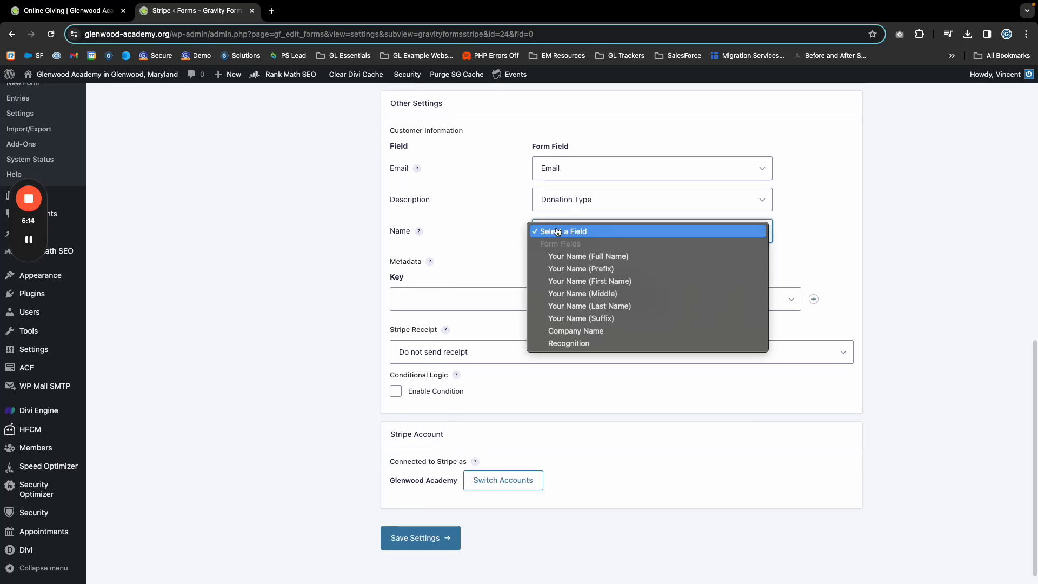
left_click(578, 262)
- Examine the Metadata key suggestions and the form fields available as values without adding any metadata
scroll(510, 343, "down", 1)
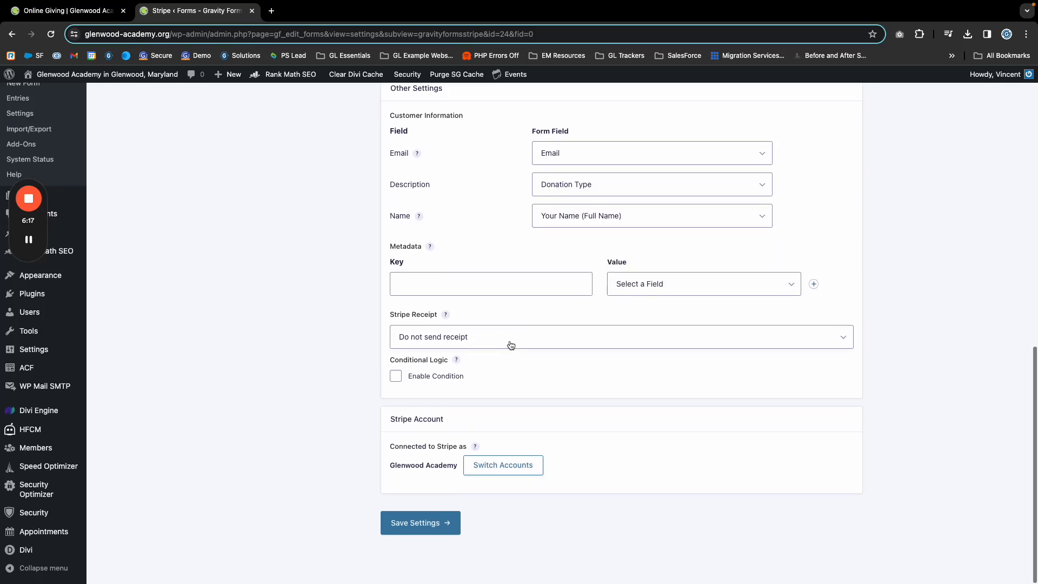
left_click(421, 284)
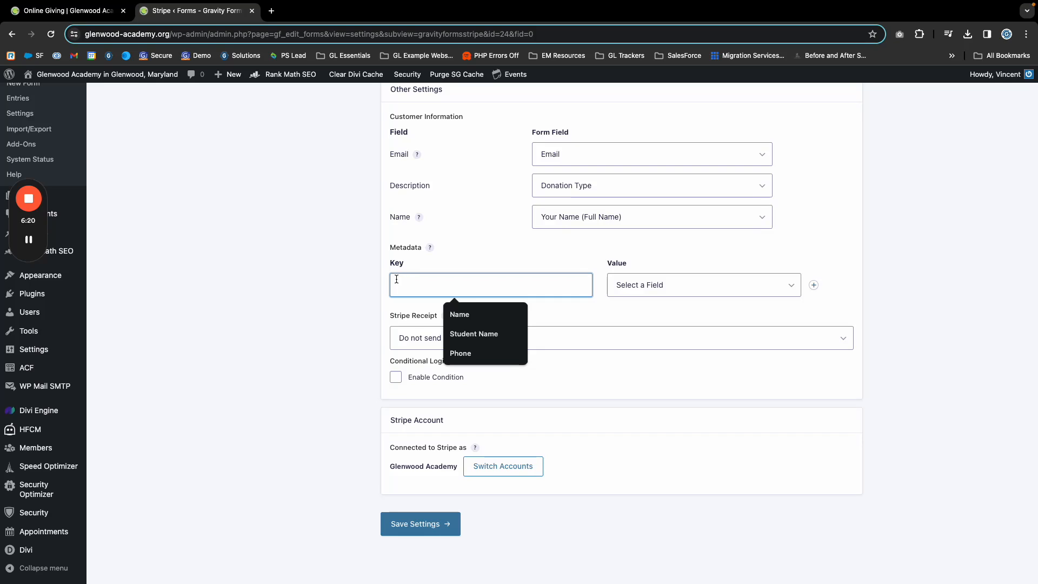
left_click(616, 291)
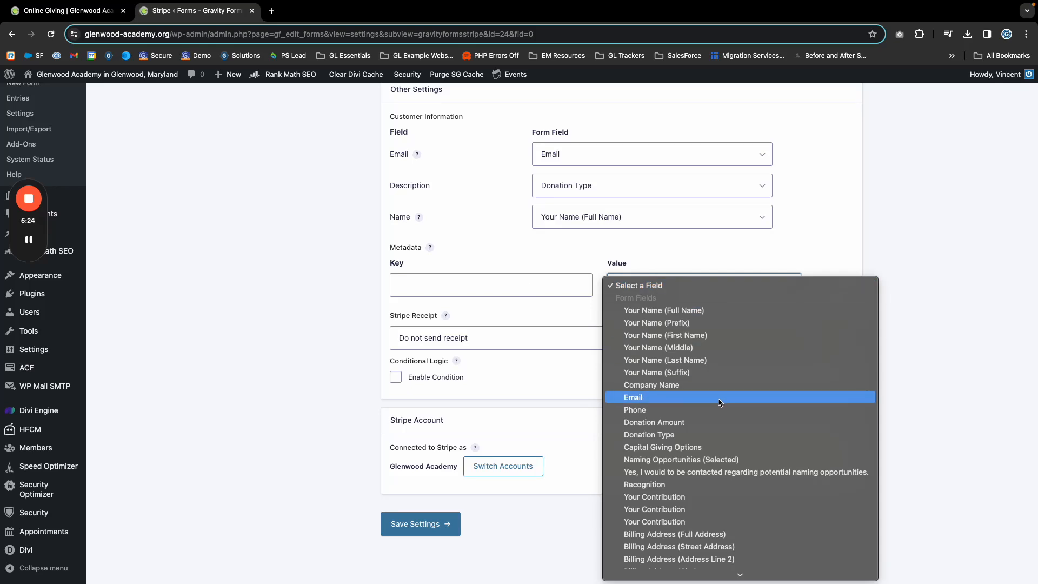
left_click(478, 235)
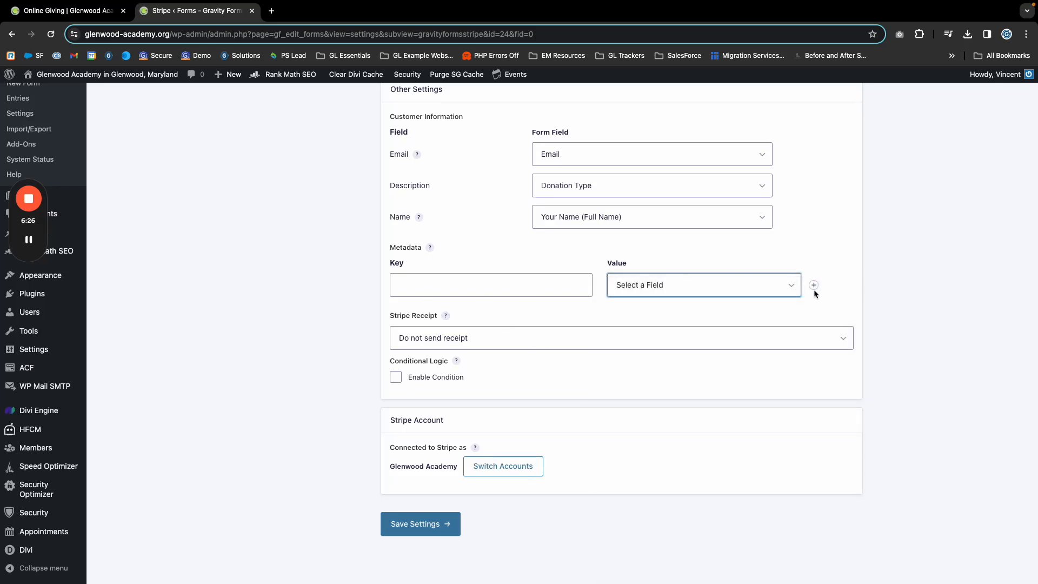
scroll(566, 303, "down", 1)
scroll(566, 302, "up", 1)
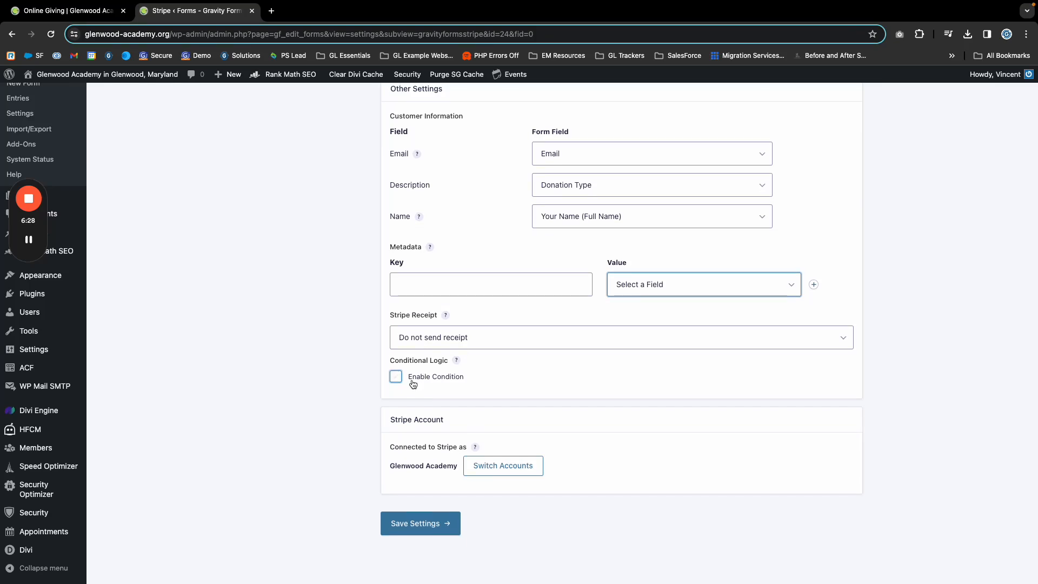
- Examine the Stripe Receipt options and keep the setting at Do not send receipt
left_click(408, 328)
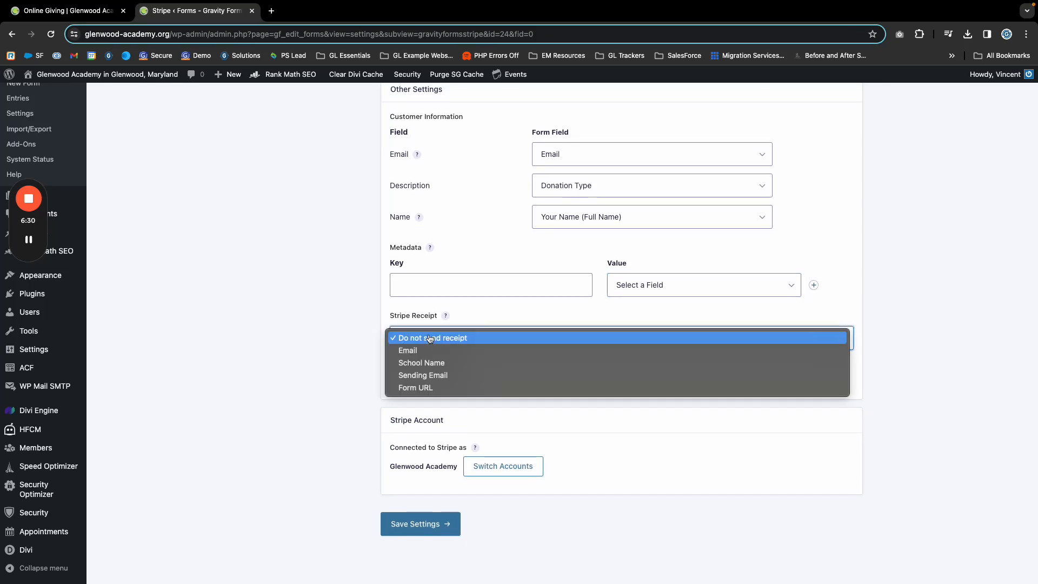
left_click(400, 303)
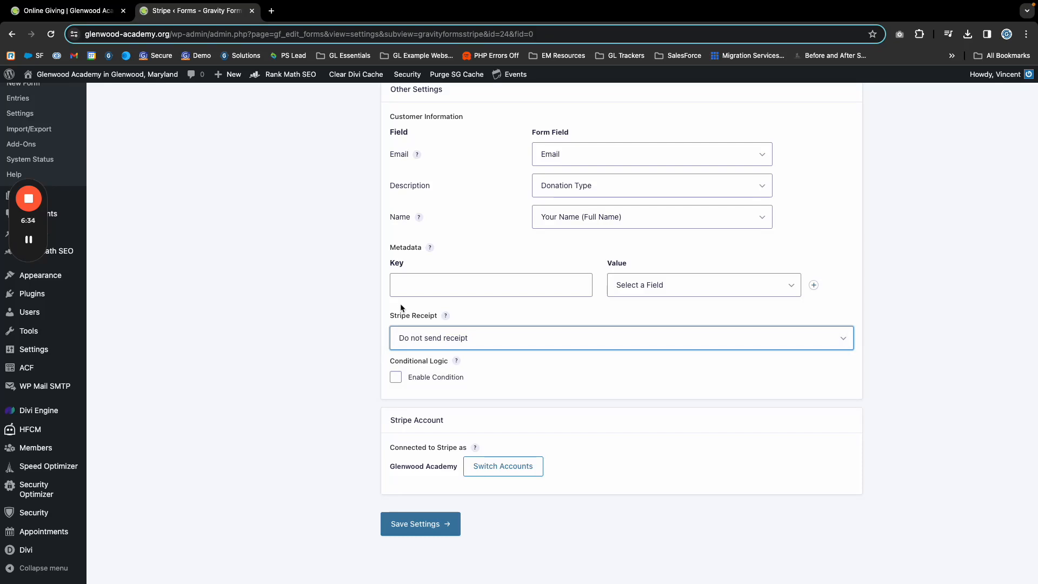
scroll(402, 340, "up", 1)
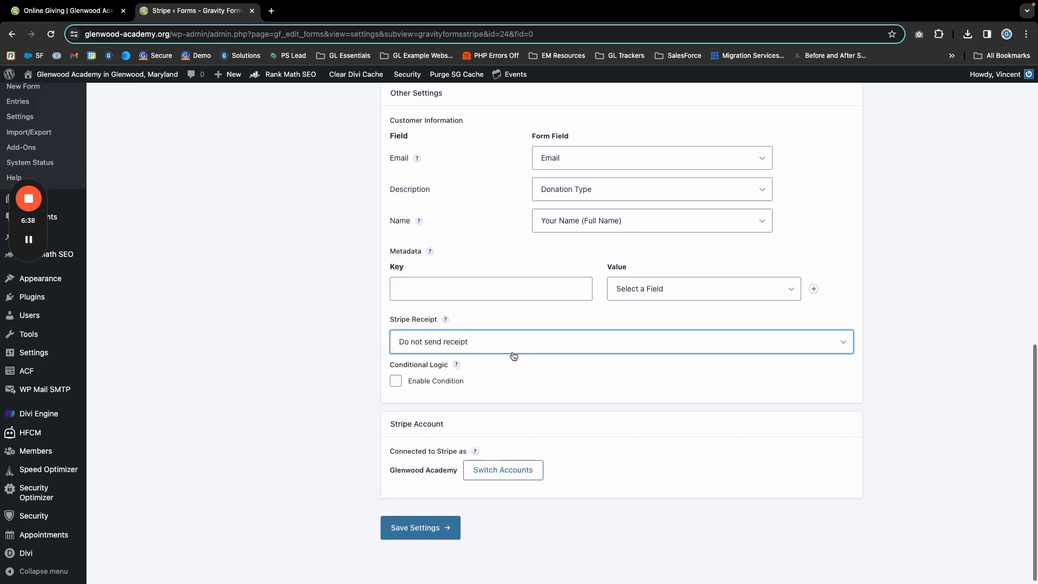
scroll(514, 355, "up", 3)
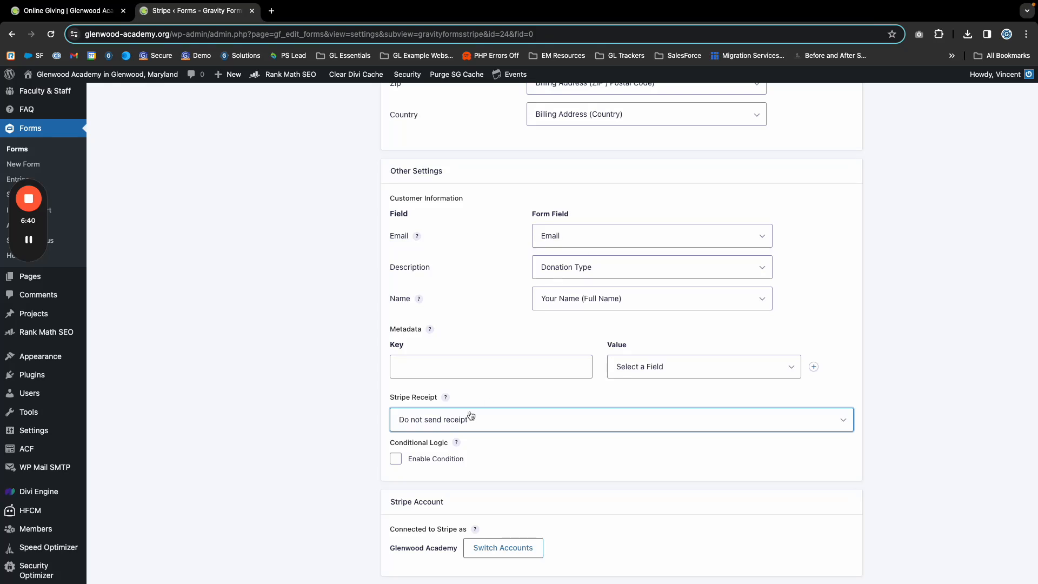
scroll(471, 415, "down", 3)
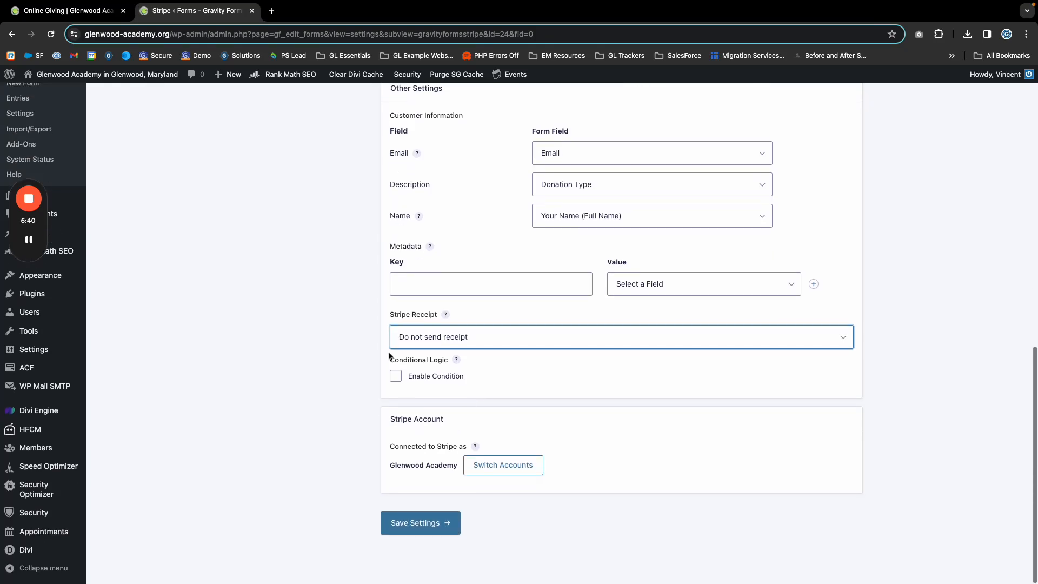
left_click(425, 342)
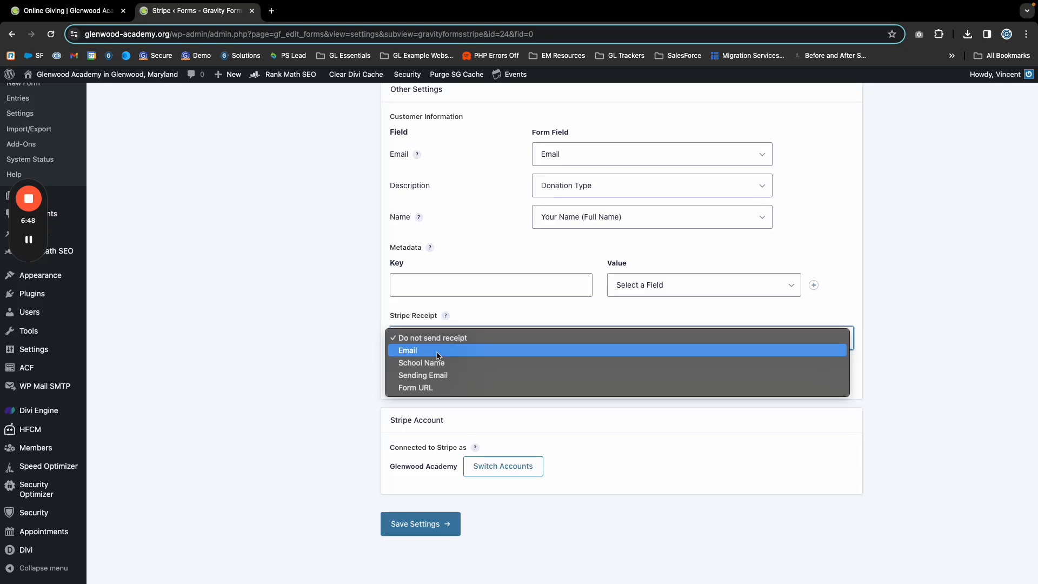
left_click(410, 351)
left_click(413, 341)
left_click(433, 326)
left_click(341, 360)
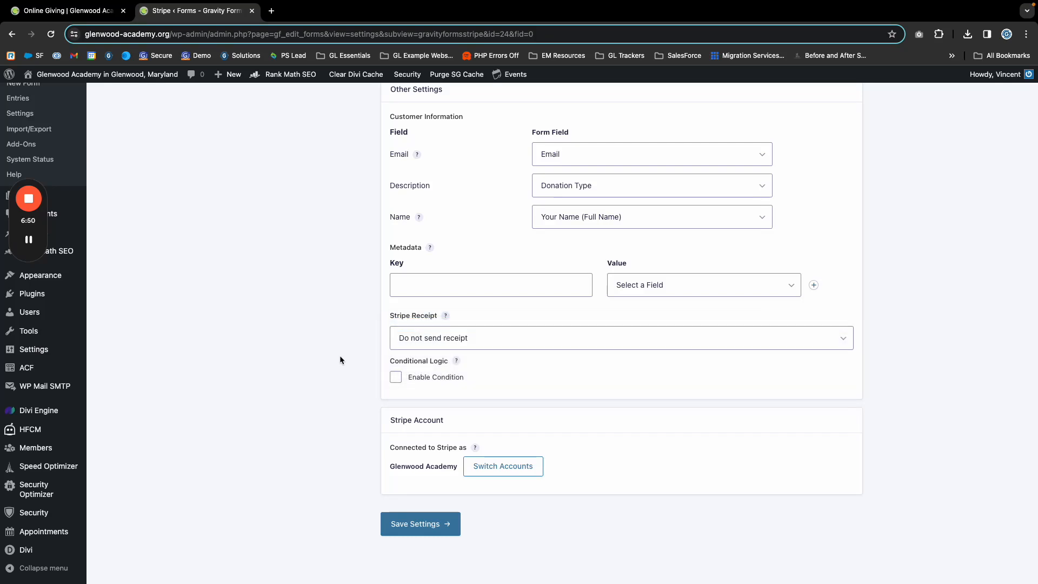
- Enable conditional logic for the feed, check the match options and keep All
left_click(402, 375)
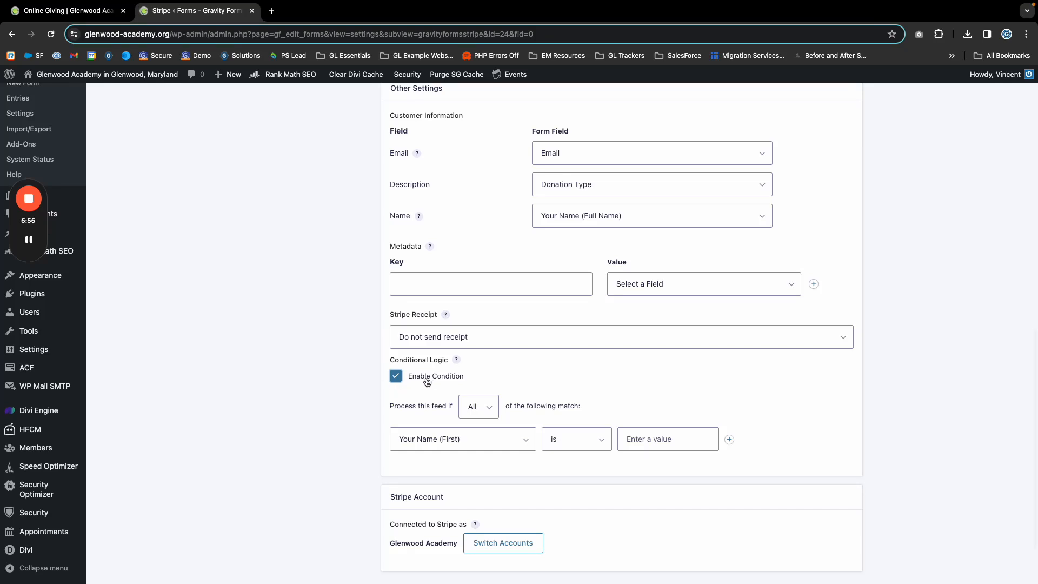
scroll(397, 384, "down", 1)
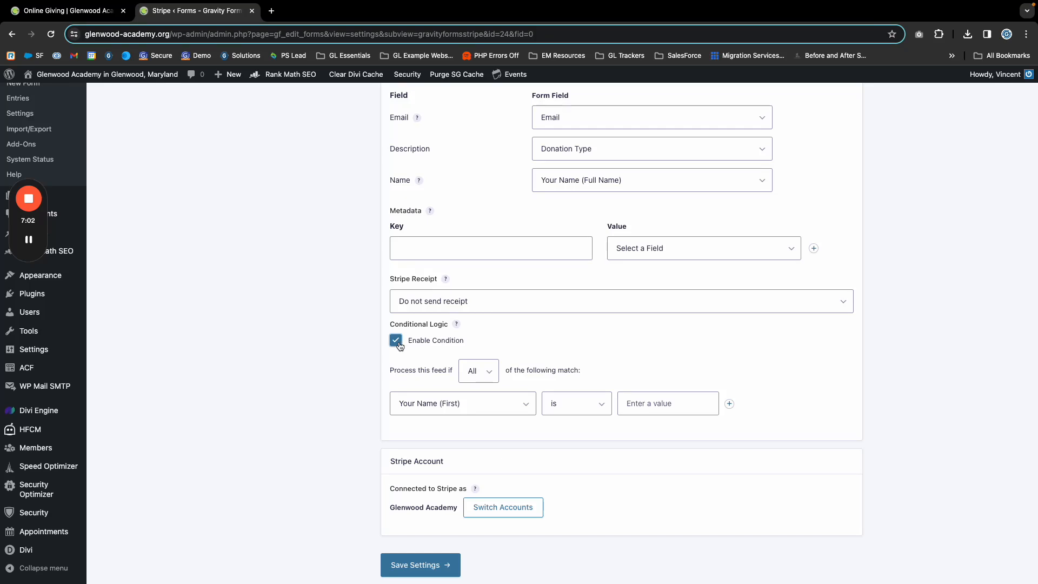
left_click(487, 373)
left_click(447, 371)
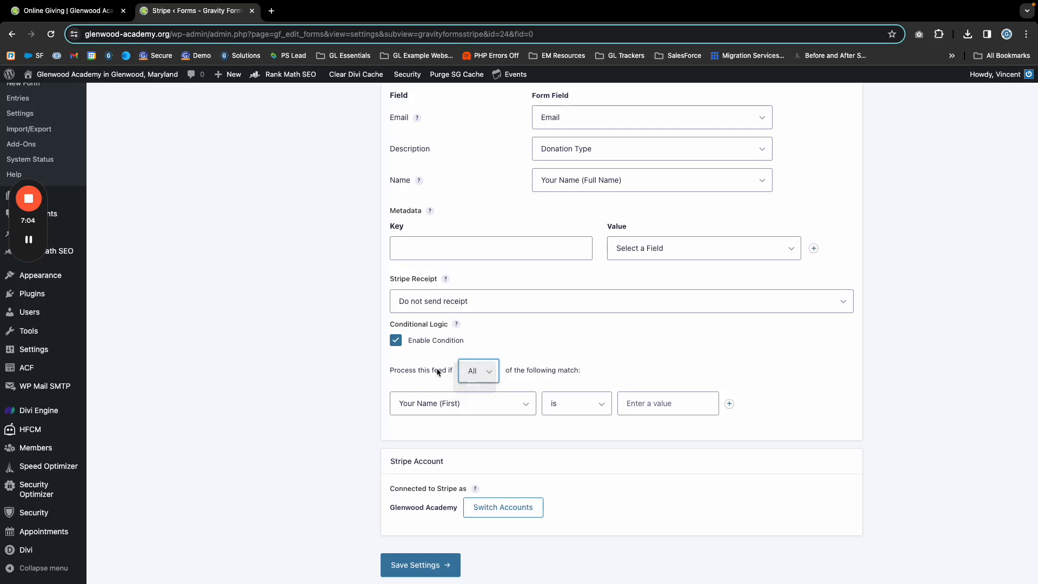
scroll(534, 398, "down", 1)
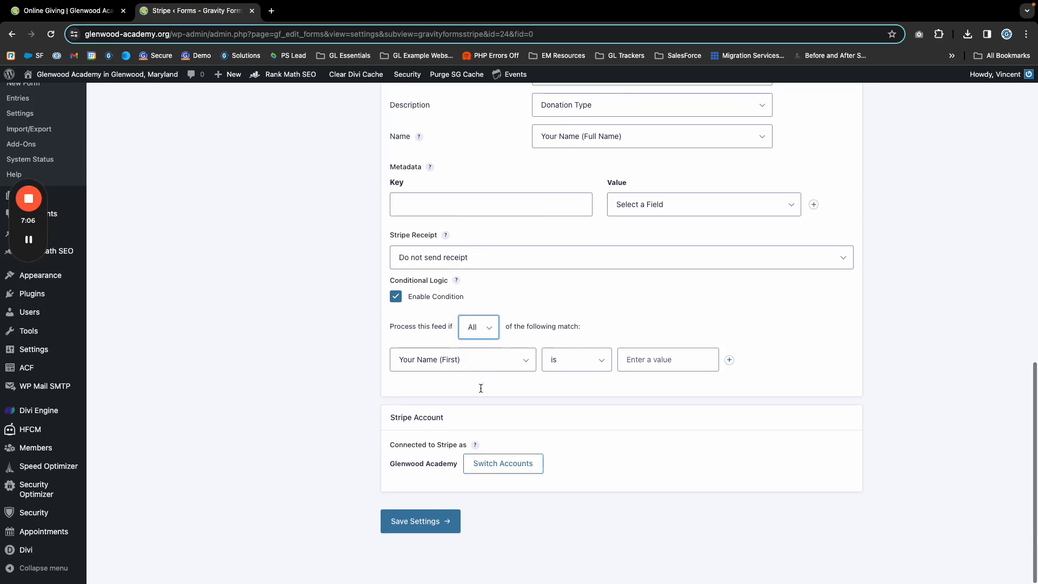
left_click(490, 329)
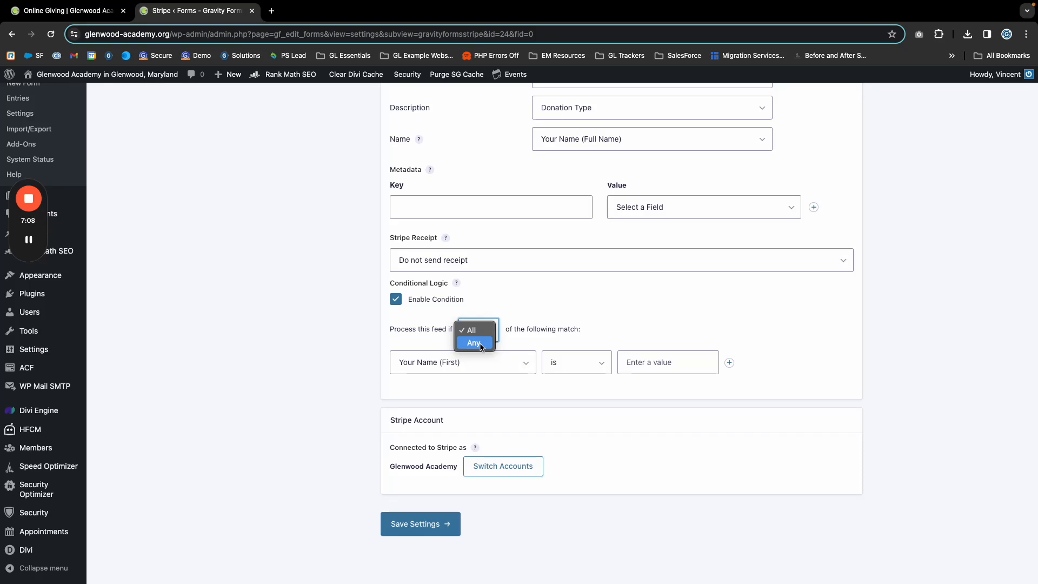
left_click(697, 326)
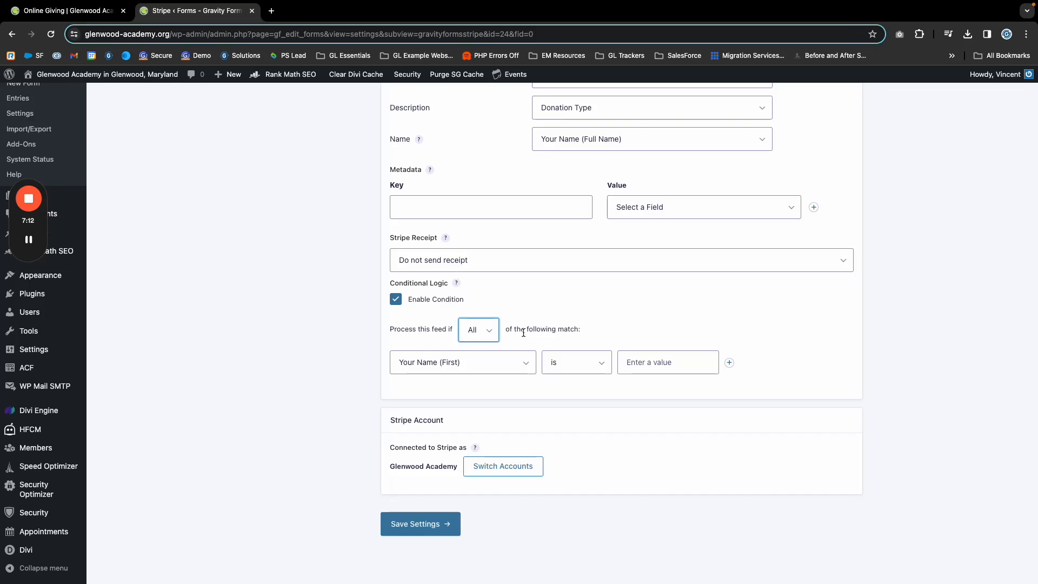
- Set the feed's condition to Donation Type is one-time
left_click(412, 367)
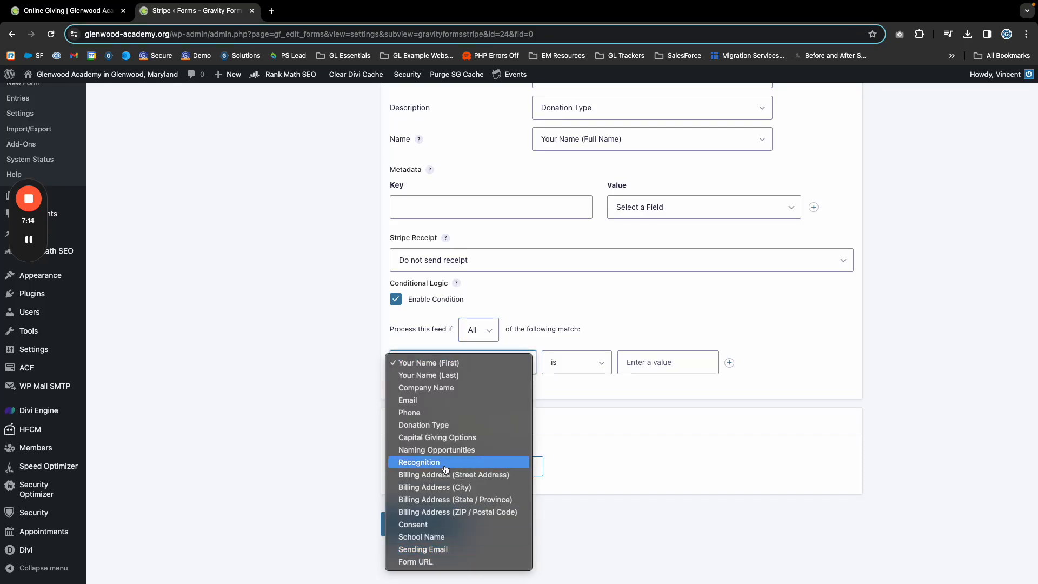
left_click(433, 425)
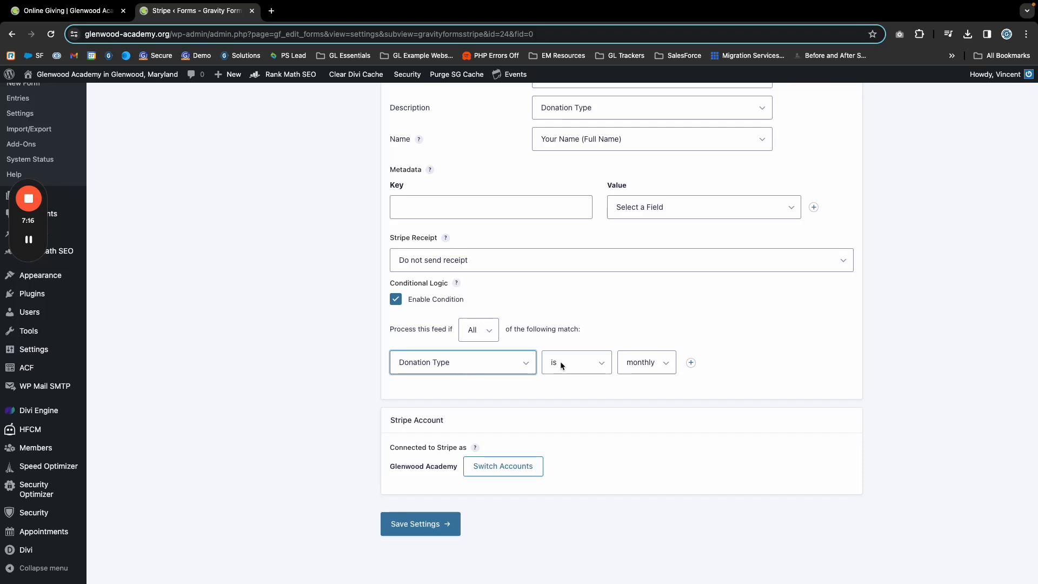
left_click(652, 365)
left_click(642, 402)
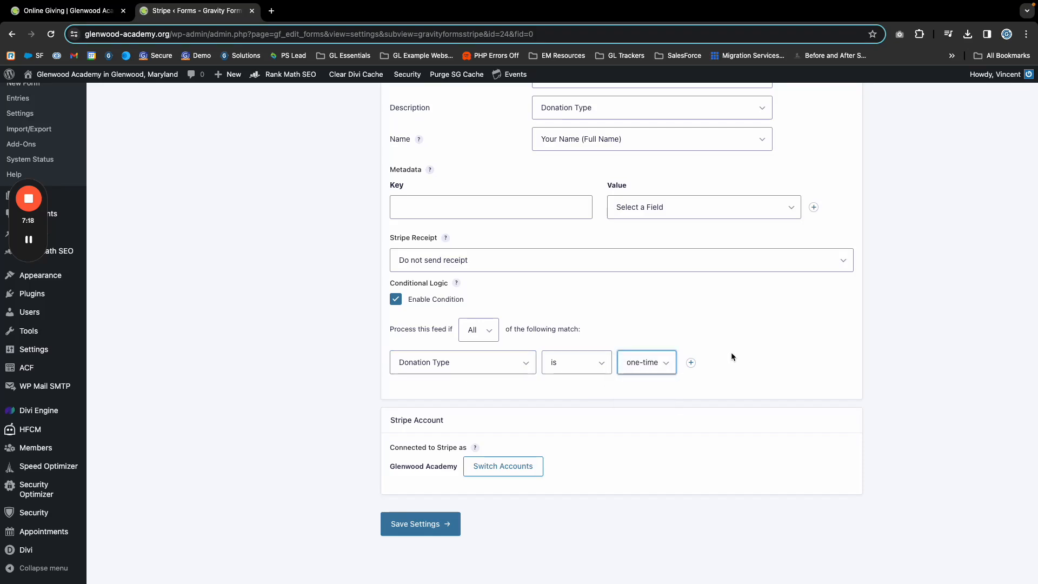
- Review the One-Time feed's configuration and save its settings
scroll(582, 393, "up", 15)
scroll(570, 403, "down", 12)
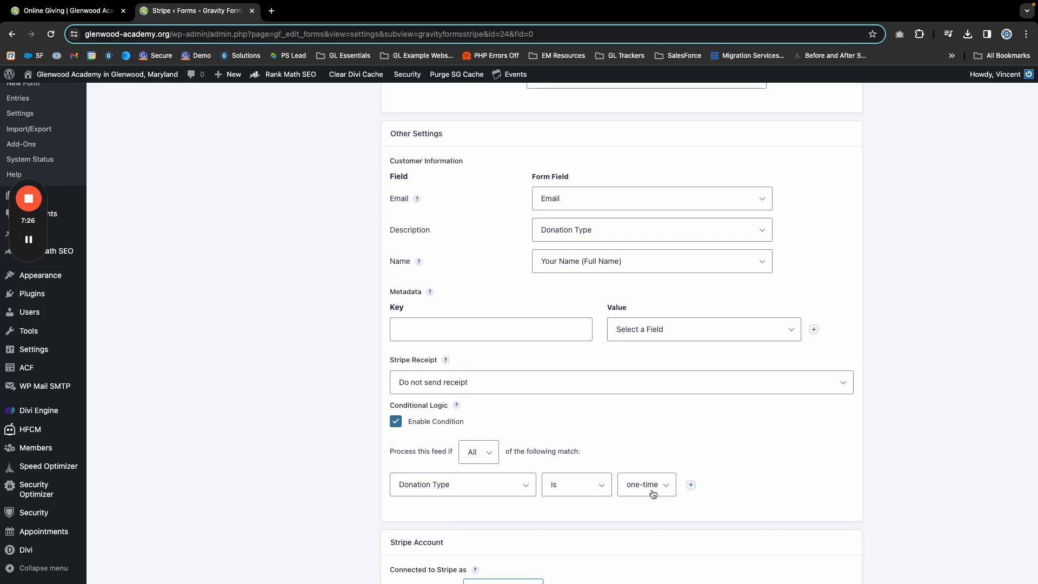
scroll(649, 492, "down", 5)
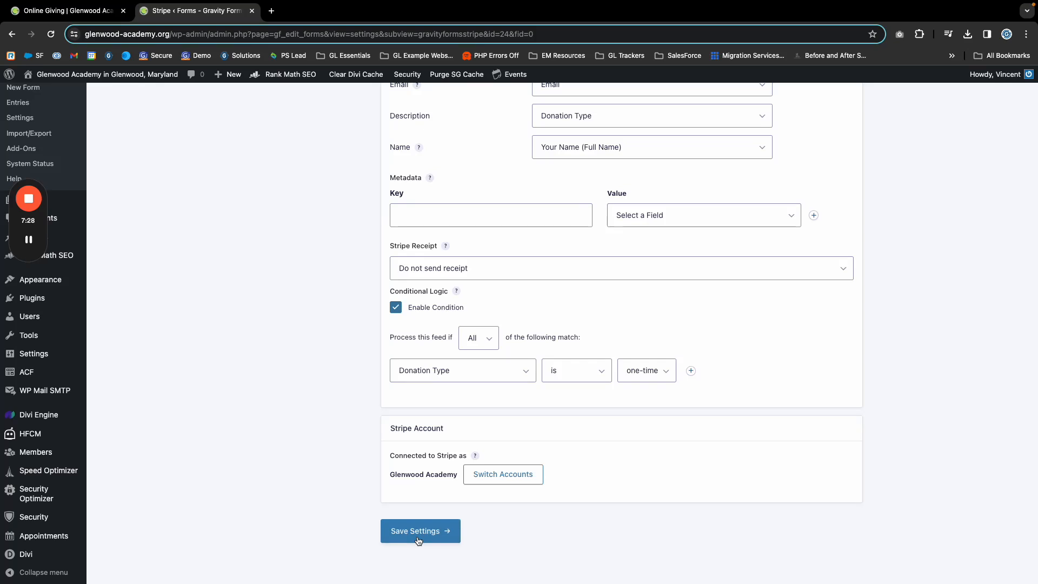
left_click(418, 539)
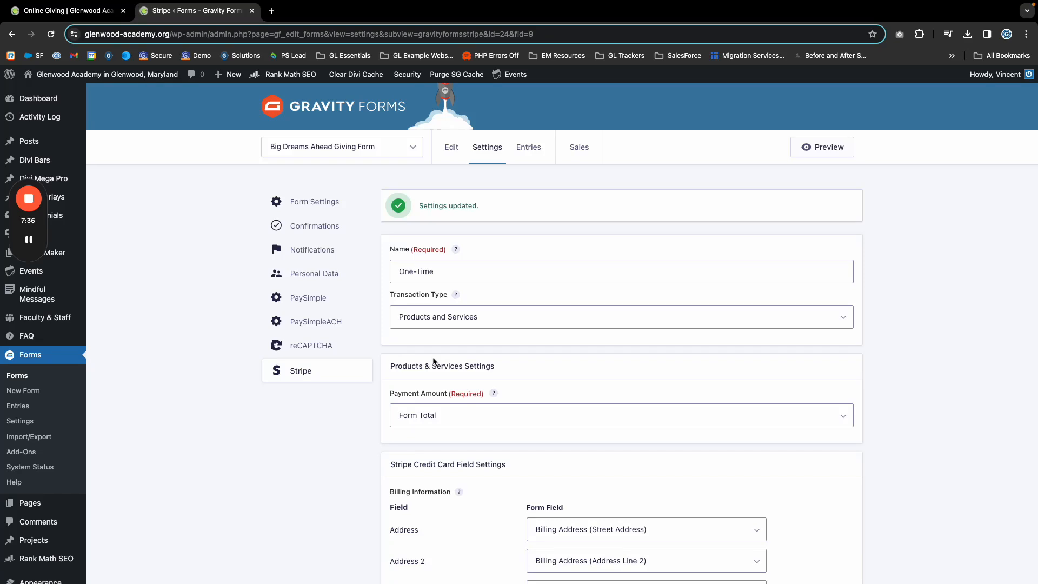
- Add a new Stripe feed named Monthly with the Subscription transaction type
left_click(306, 373)
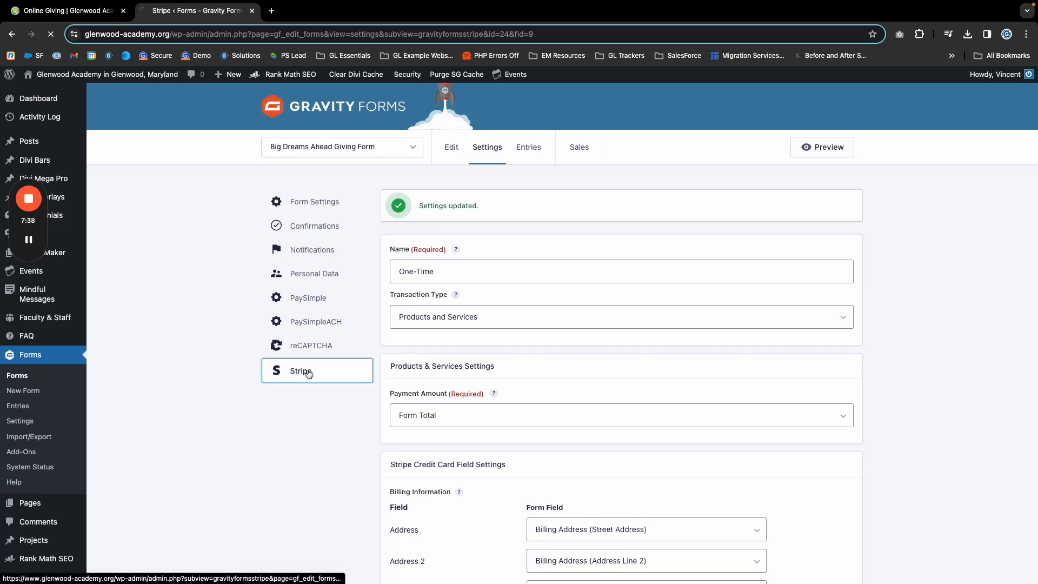
left_click(827, 238)
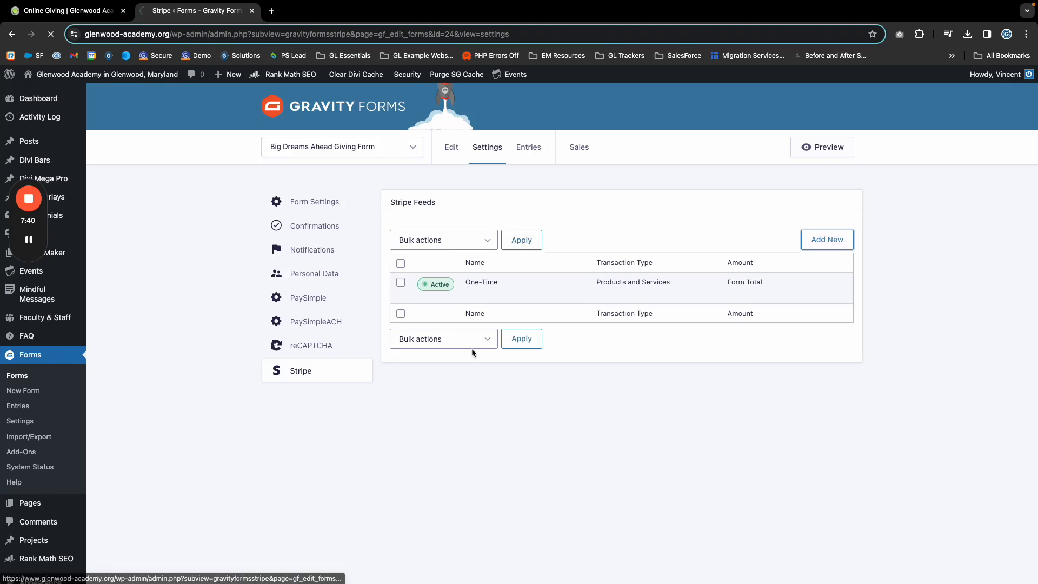
left_click(446, 227)
key("super+a")
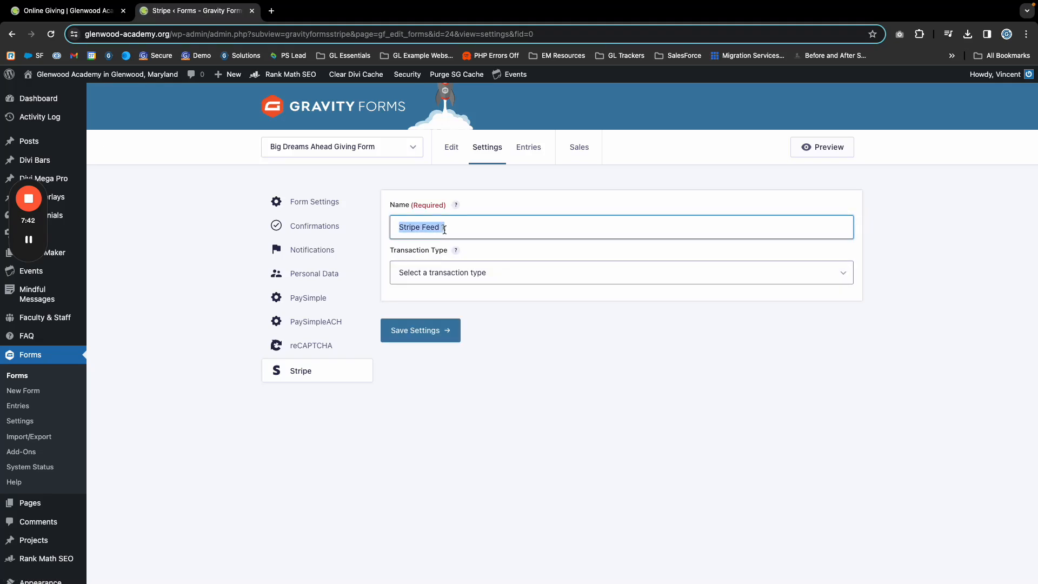
type("Monthly")
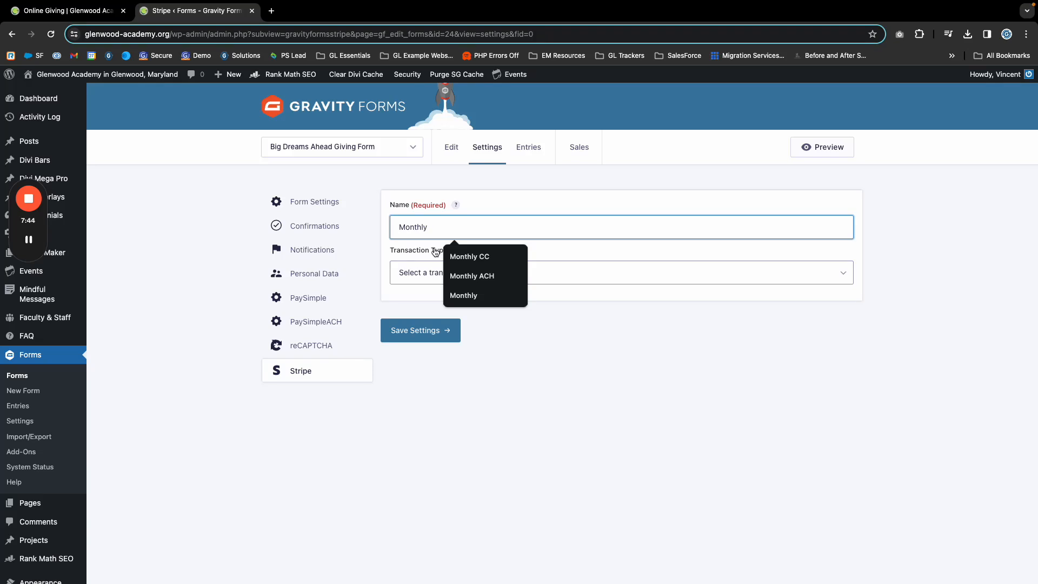
left_click(398, 280)
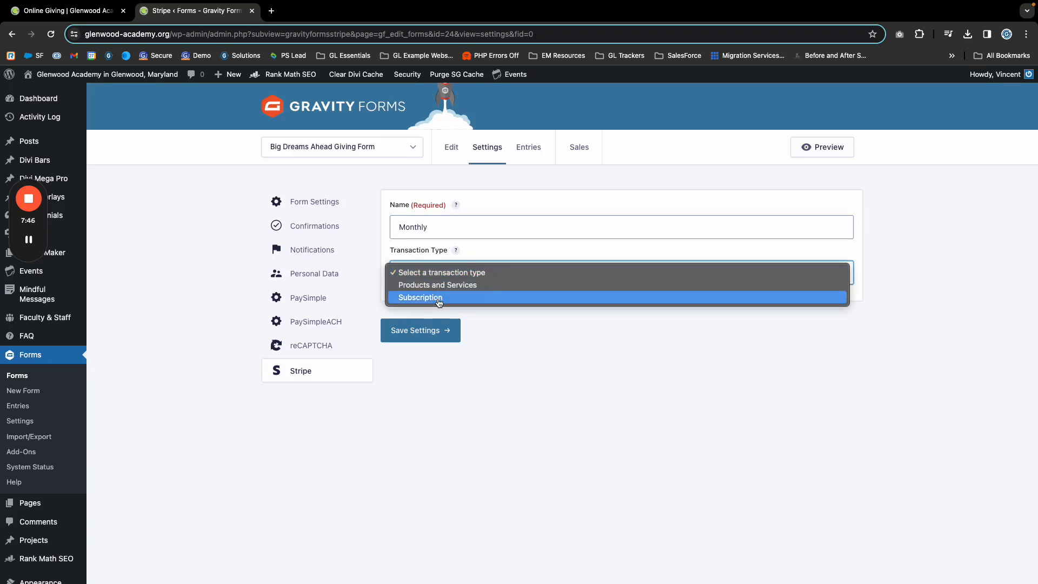
left_click(437, 298)
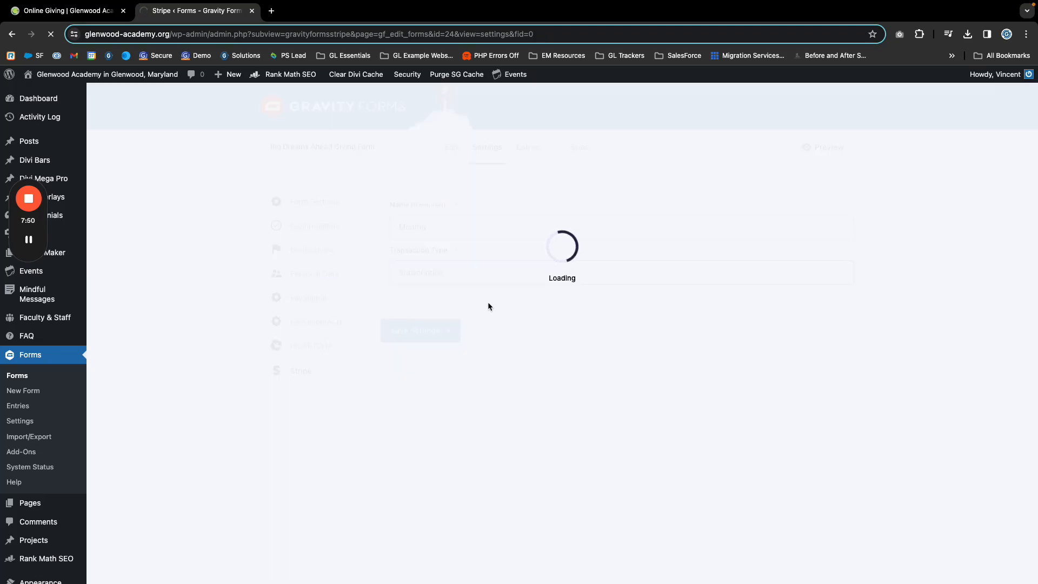
- Name the Monthly feed's subscription "Glenwood Capital Campaign Monthly" and copy that name
scroll(454, 328, "down", 2)
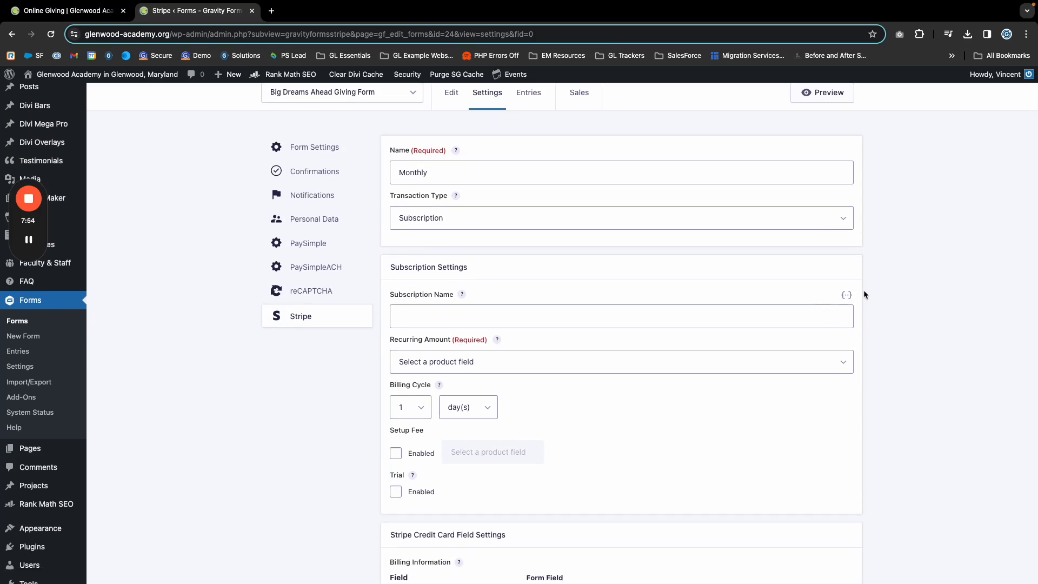
left_click(476, 316)
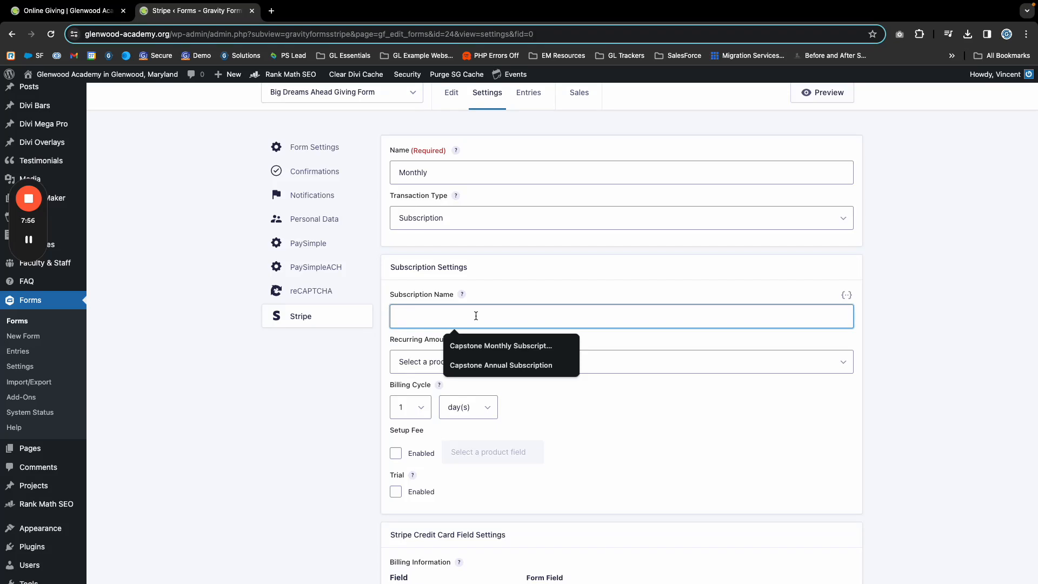
type("Glenwood")
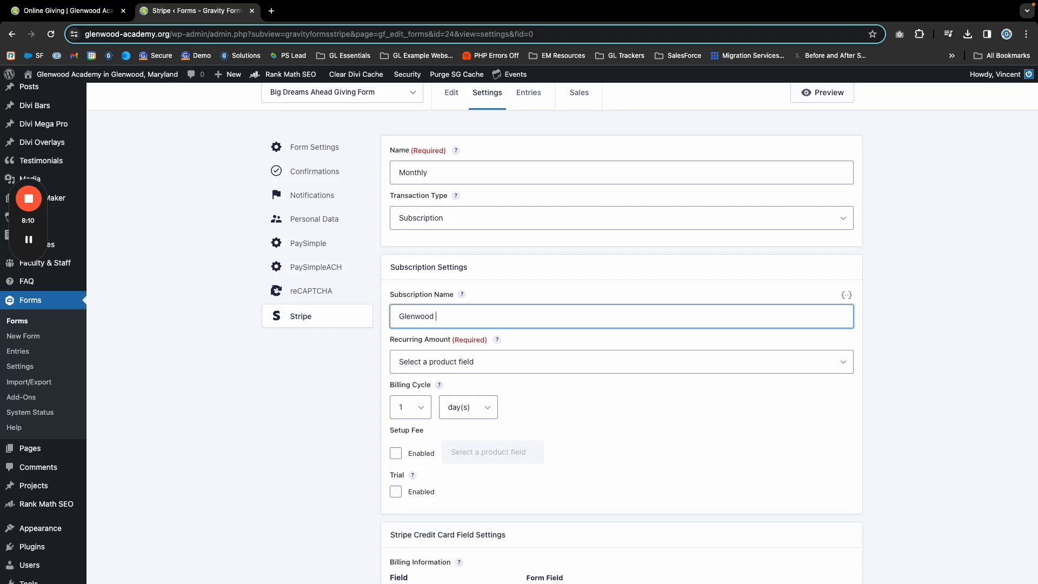
type("apital C")
key("shift+alt+Left")
key("shift+alt+Left")
key("shift+alt+Left")
key("shift+alt+Left")
left_click(331, 372)
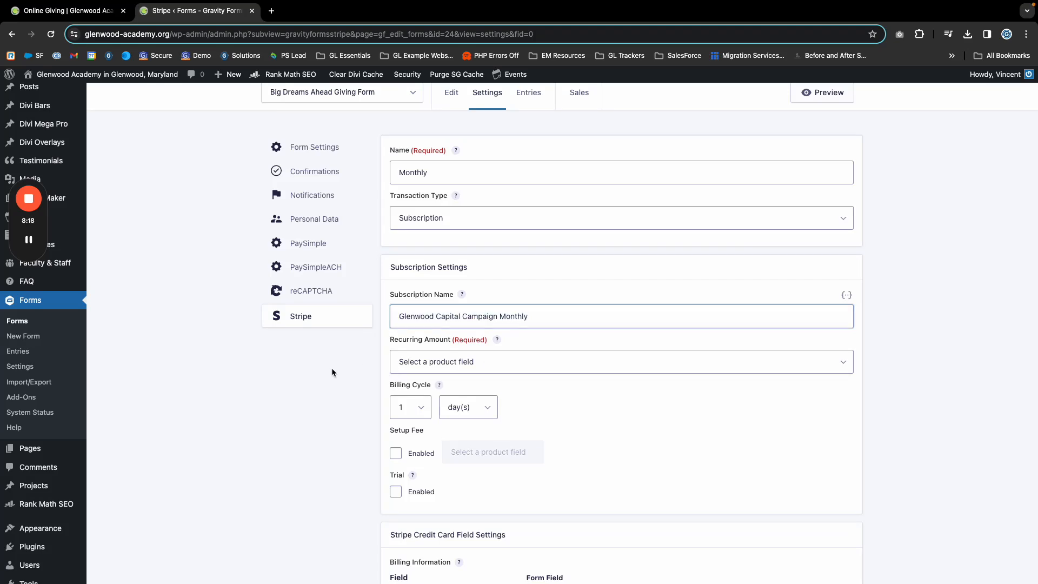
- Set the subscription's recurring amount to Form Total and its billing cycle to 1 month(s)
scroll(331, 372, "down", 3)
left_click(440, 276)
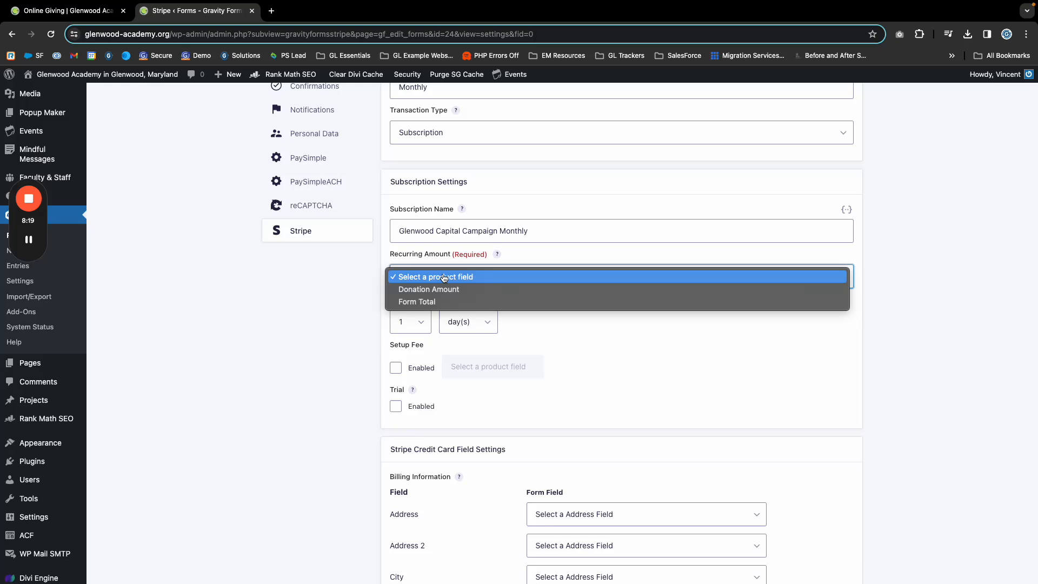
left_click(422, 301)
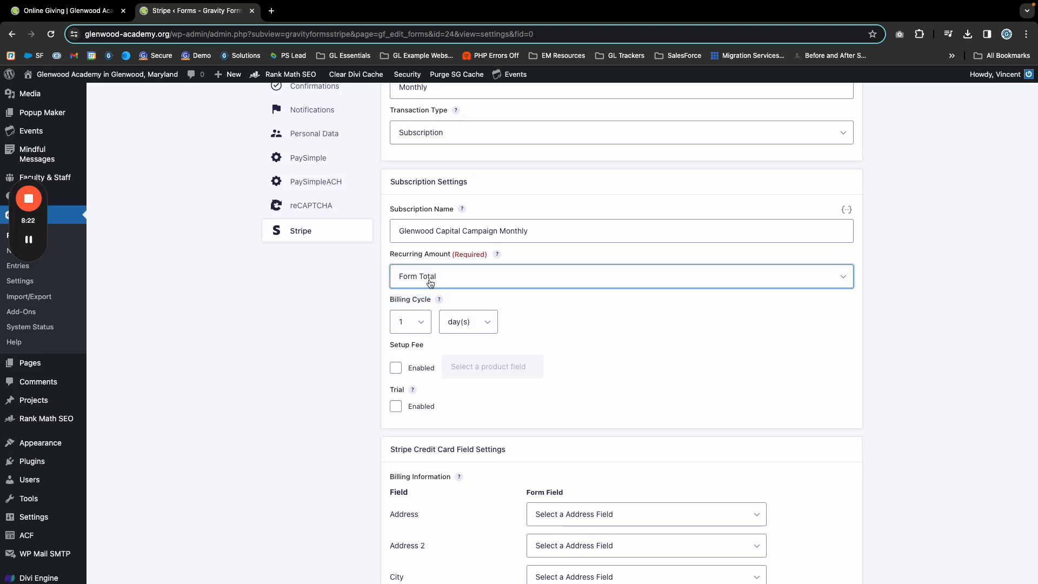
left_click(431, 283)
scroll(510, 329, "down", 3)
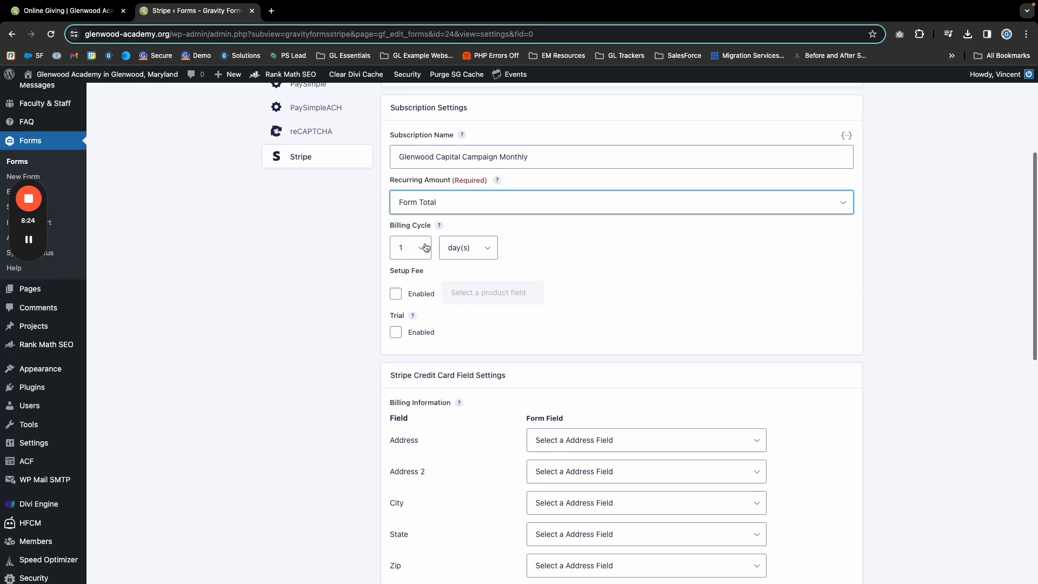
left_click(460, 248)
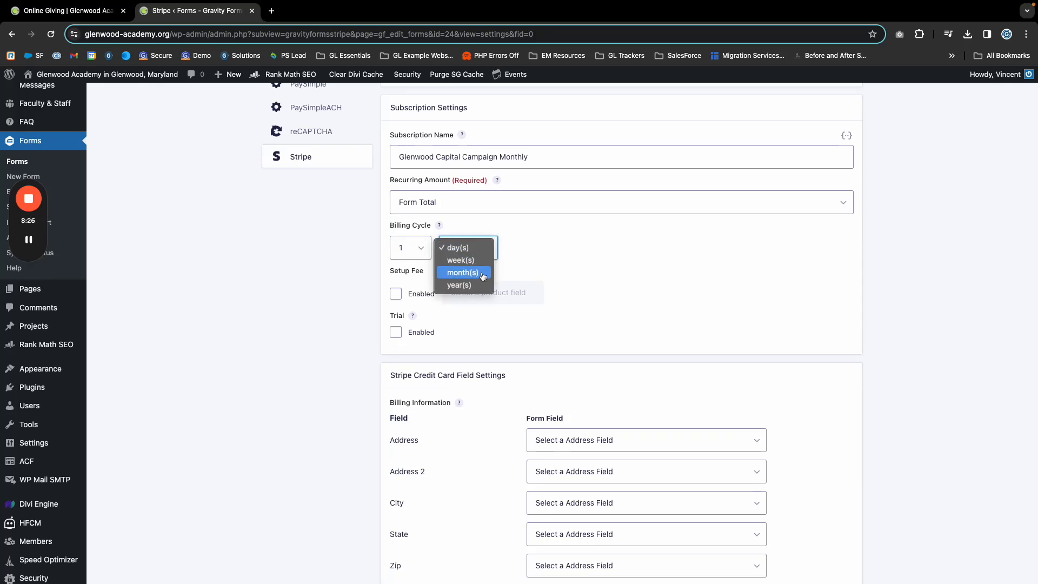
left_click(482, 274)
scroll(478, 282, "down", 2)
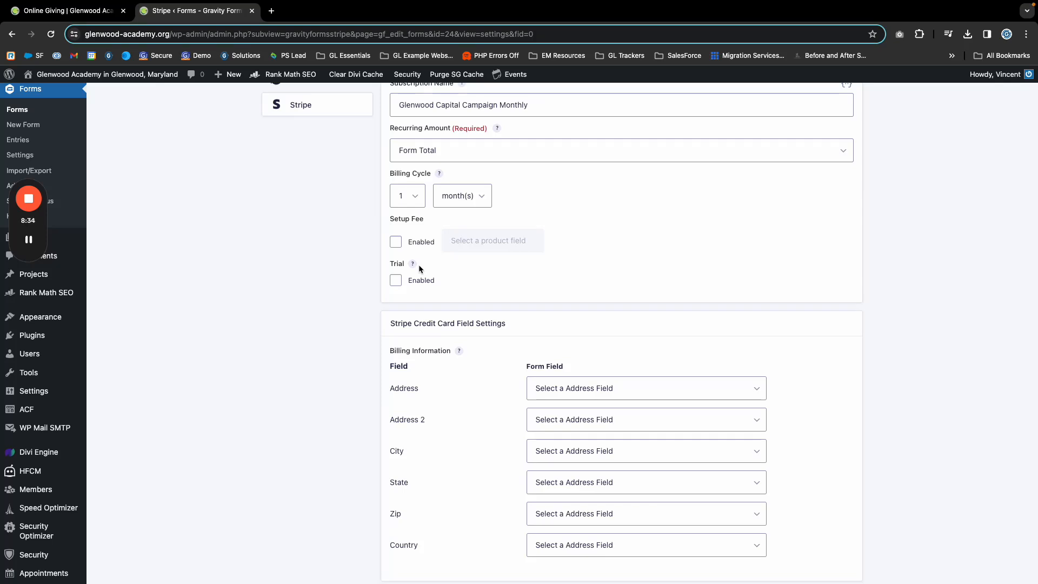
- Enable the setup fee to check its product field choices, and disable it again
left_click(395, 242)
left_click(395, 243)
left_click(395, 243)
left_click(493, 253)
left_click(468, 274)
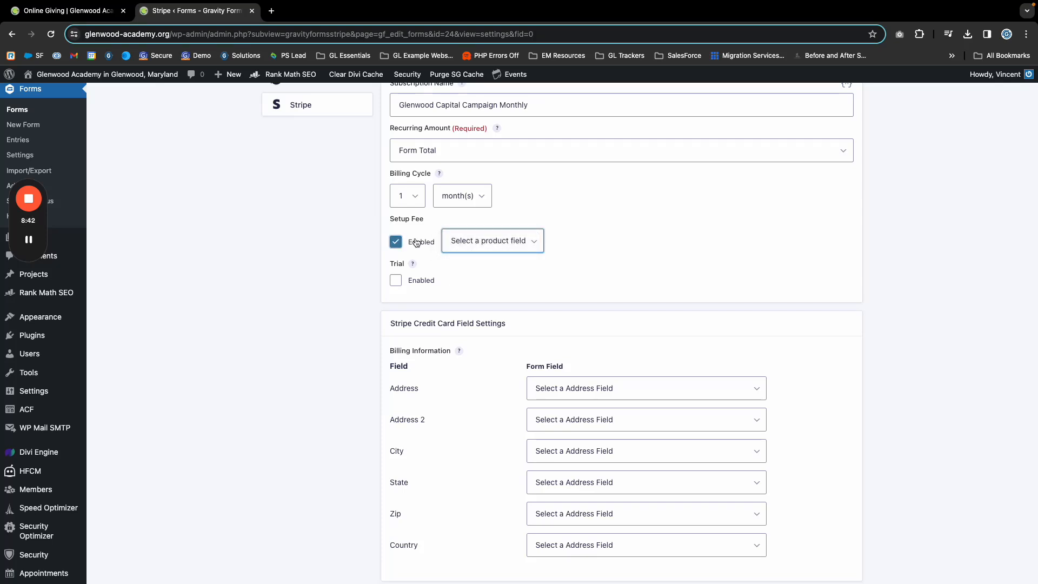
left_click(396, 242)
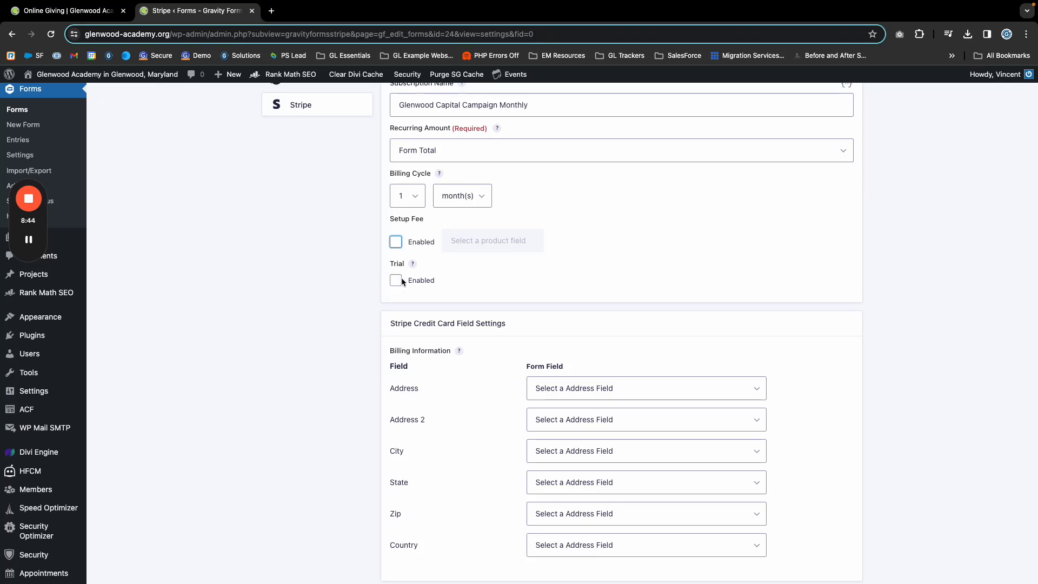
mouse_move(413, 264)
- Map the billing Address, Address 2 and City to Billing Address (Street Address), (Address Line 2) and (City)
scroll(552, 402, "down", 3)
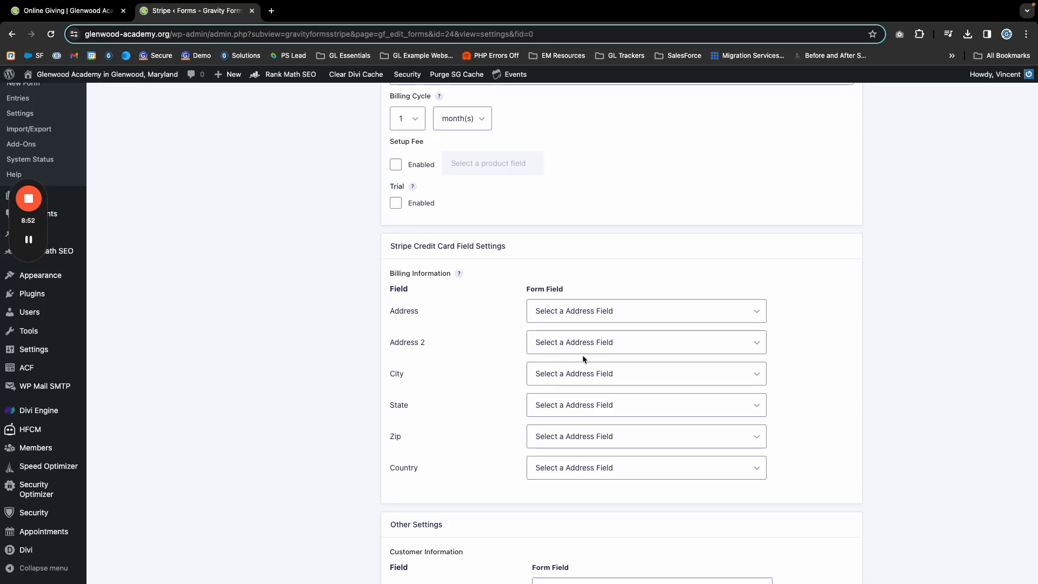
scroll(582, 355, "down", 3)
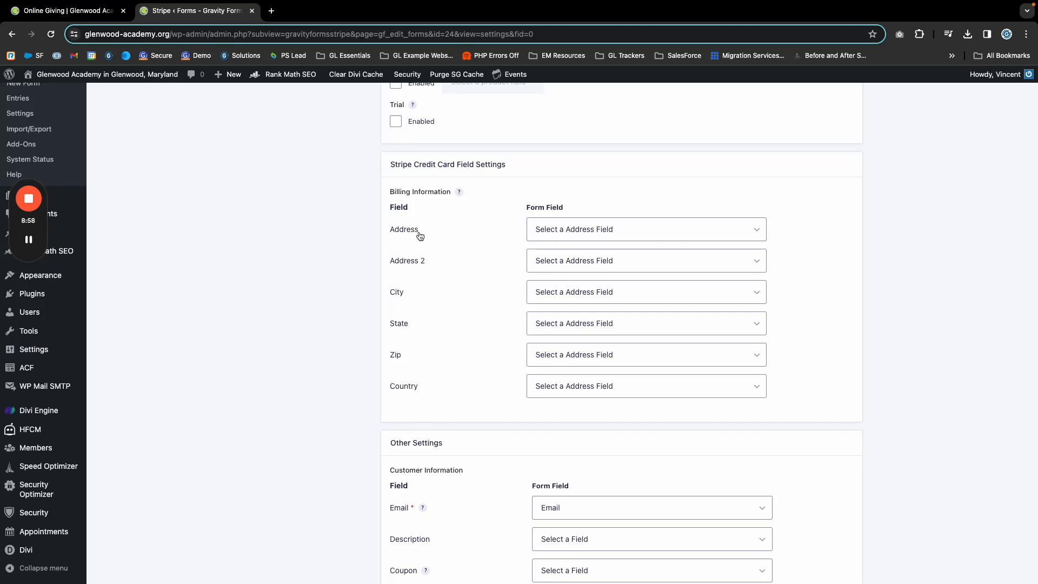
left_click(574, 232)
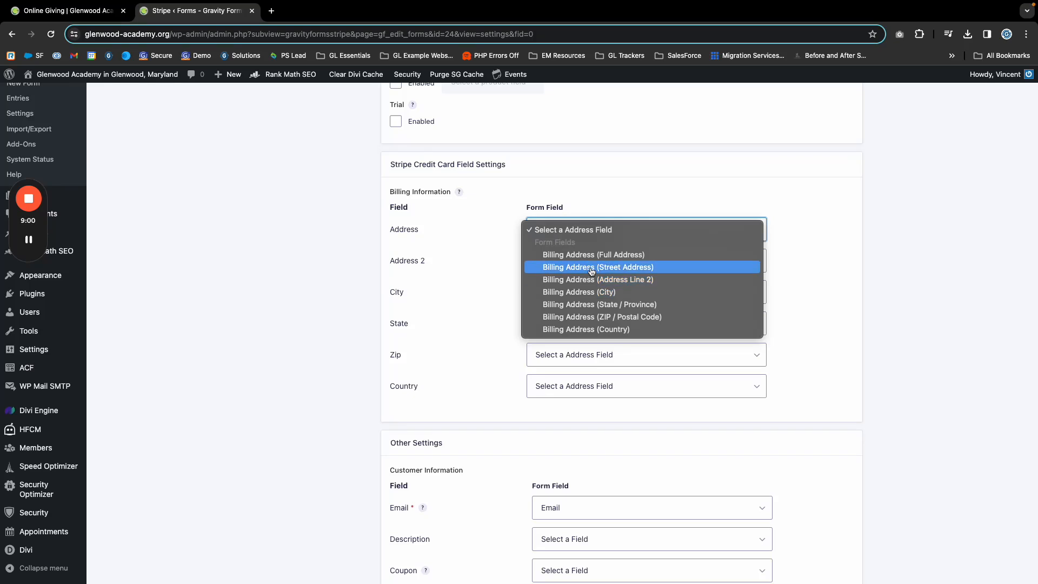
left_click(593, 267)
left_click(569, 263)
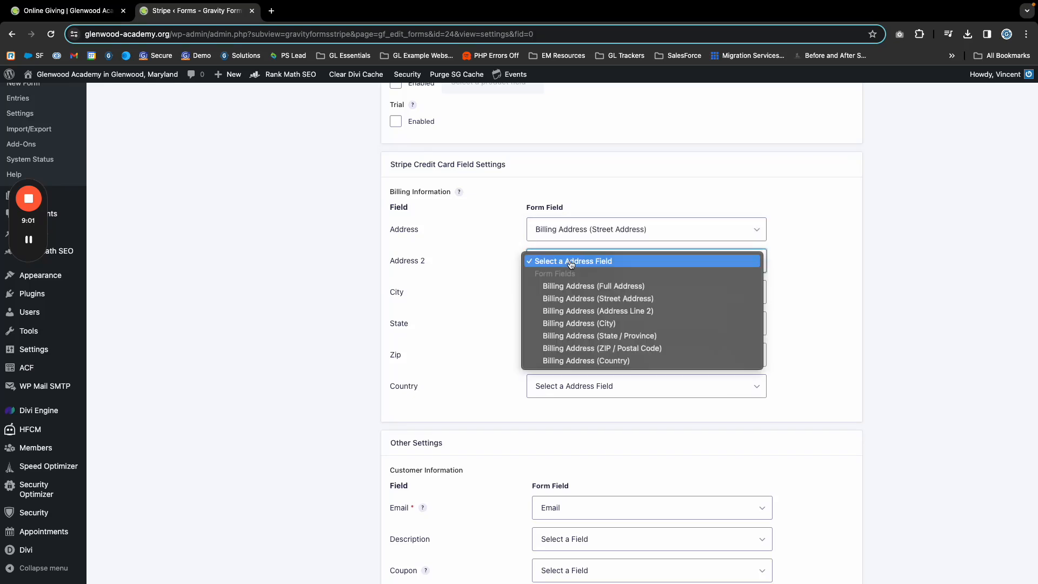
left_click(605, 310)
left_click(556, 297)
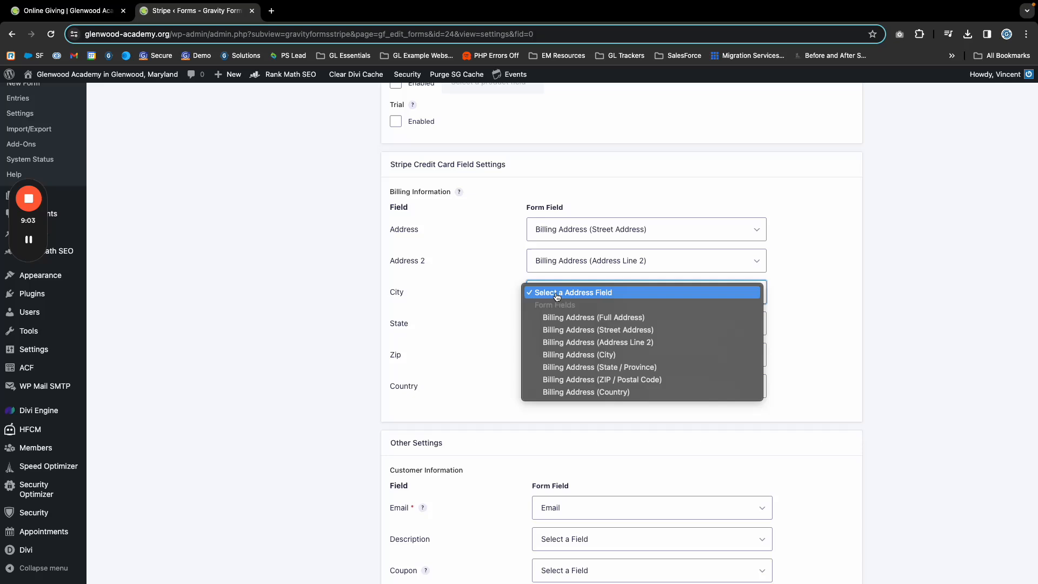
left_click(570, 355)
- Map the billing State, Zip and Country to Billing Address (State / Province), (ZIP / Postal Code) and (Country)
left_click(562, 325)
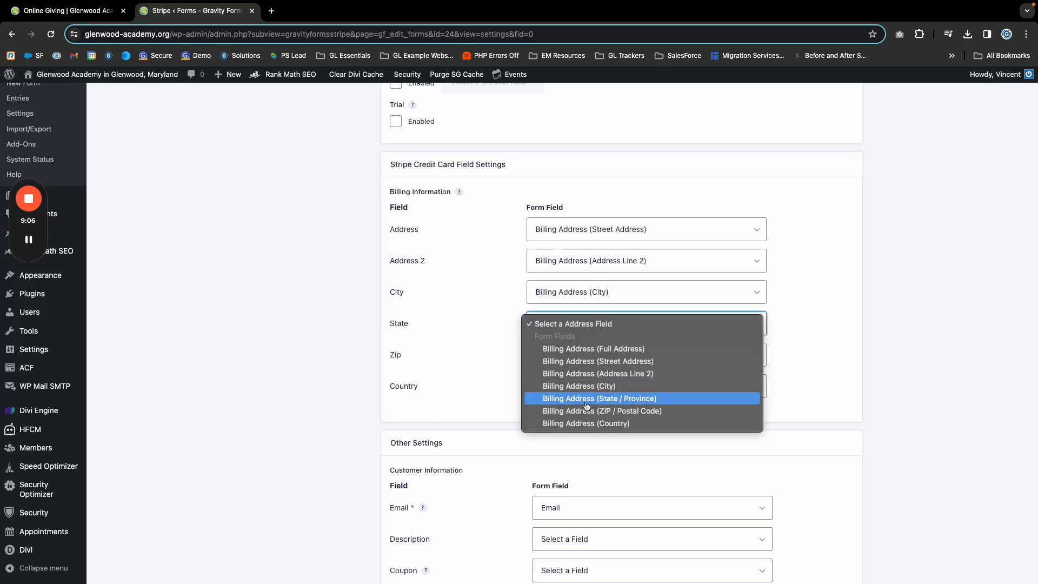
left_click(584, 399)
left_click(556, 355)
left_click(575, 442)
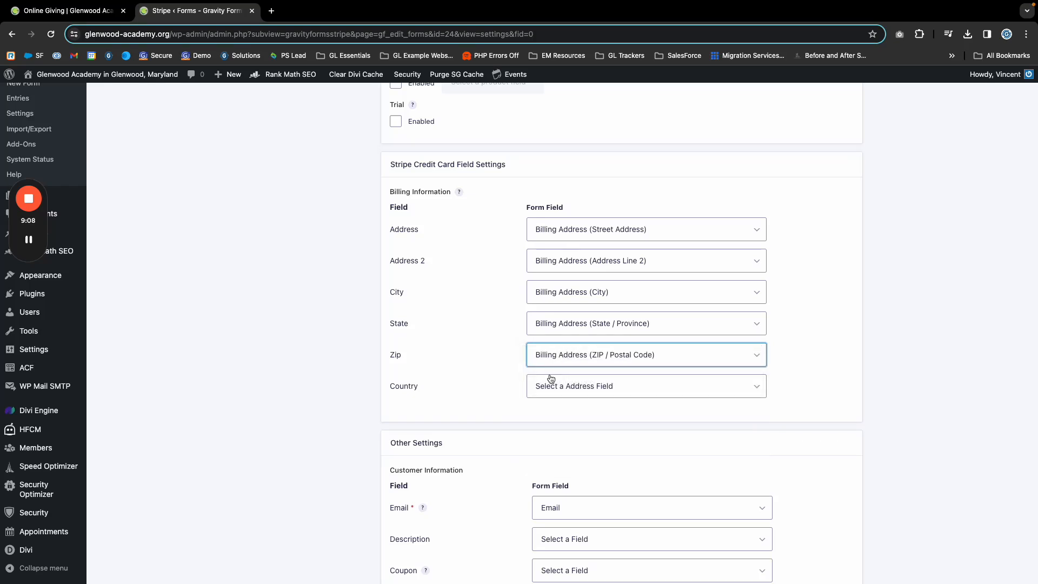
left_click(546, 385)
left_click(590, 486)
- Keep Email as the customer email, and map Description to Donation Type and Name to Your Name (Full Name)
scroll(451, 382, "down", 1)
scroll(452, 382, "down", 3)
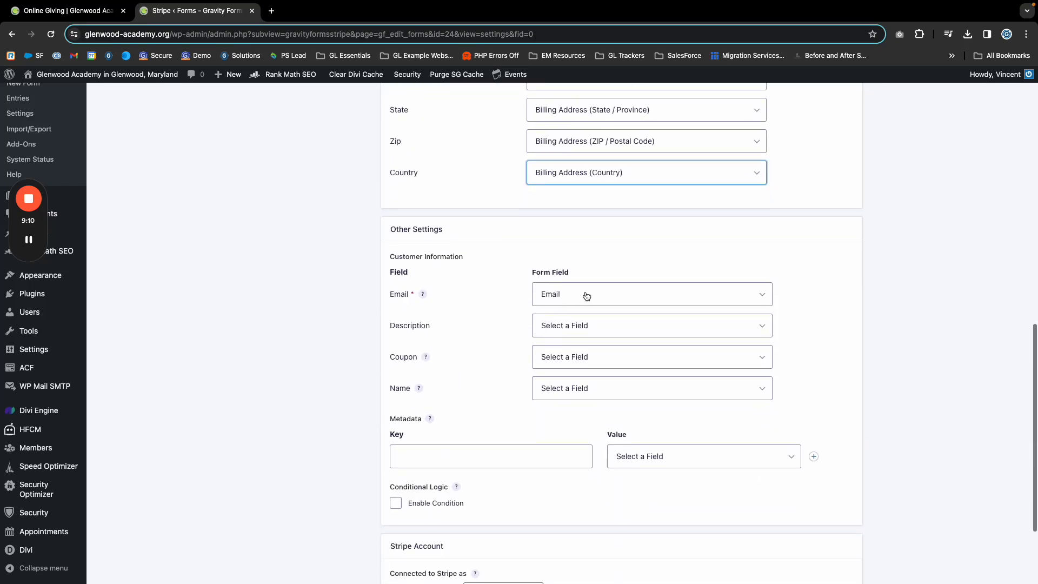
left_click(573, 303)
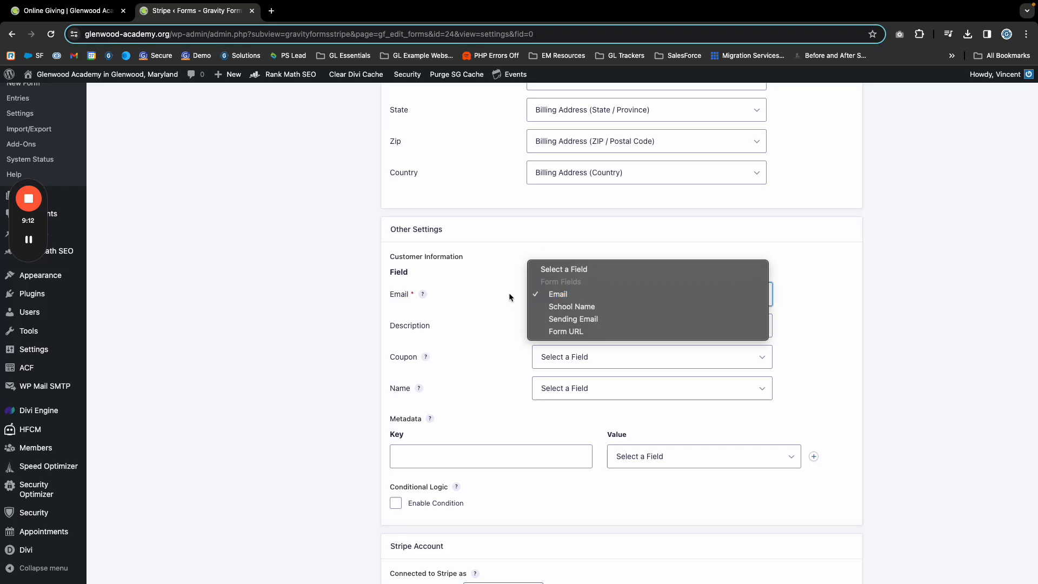
left_click(508, 291)
left_click(563, 332)
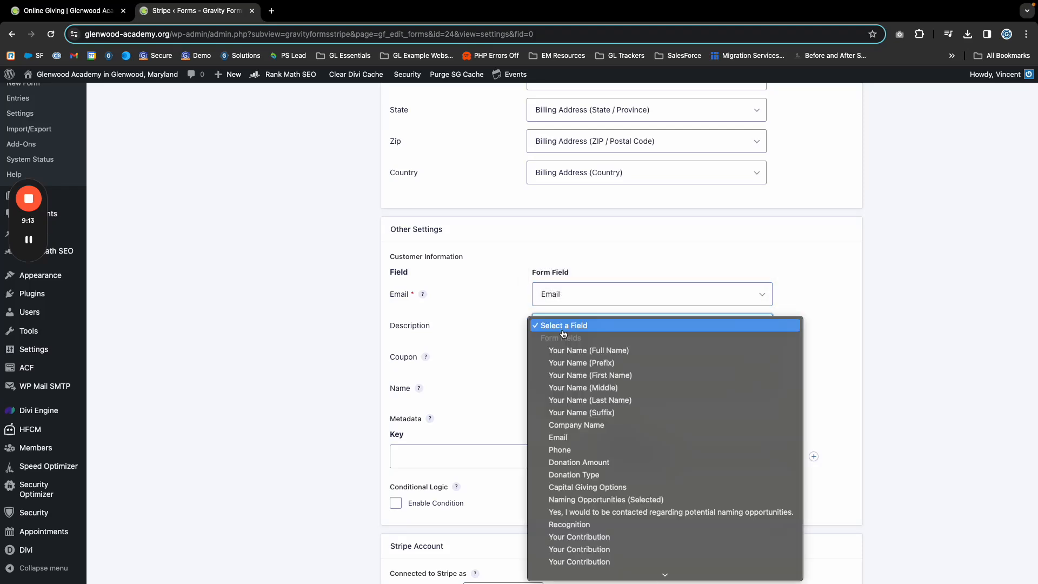
left_click(584, 475)
scroll(495, 403, "down", 2)
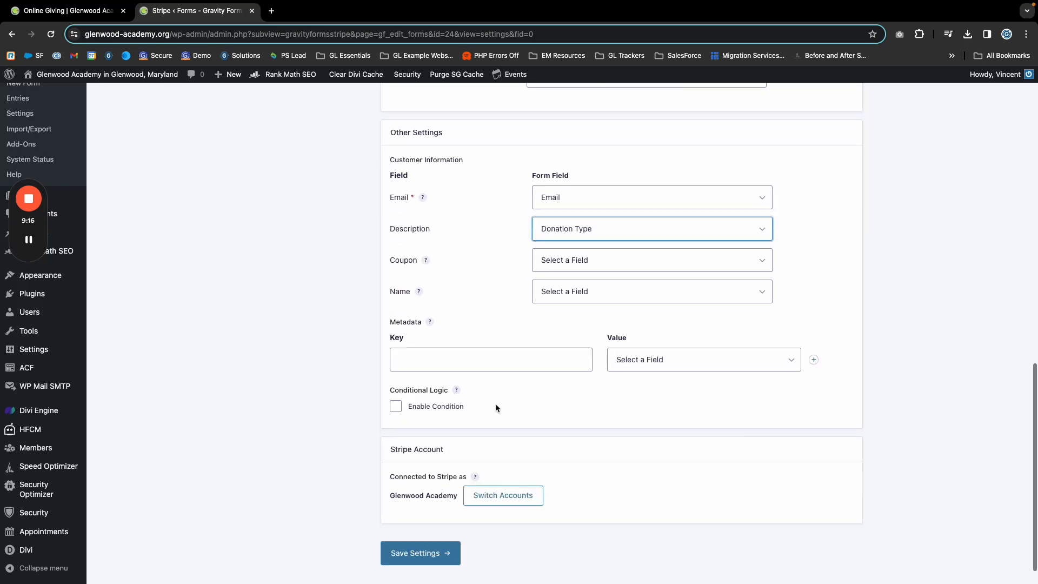
left_click(561, 281)
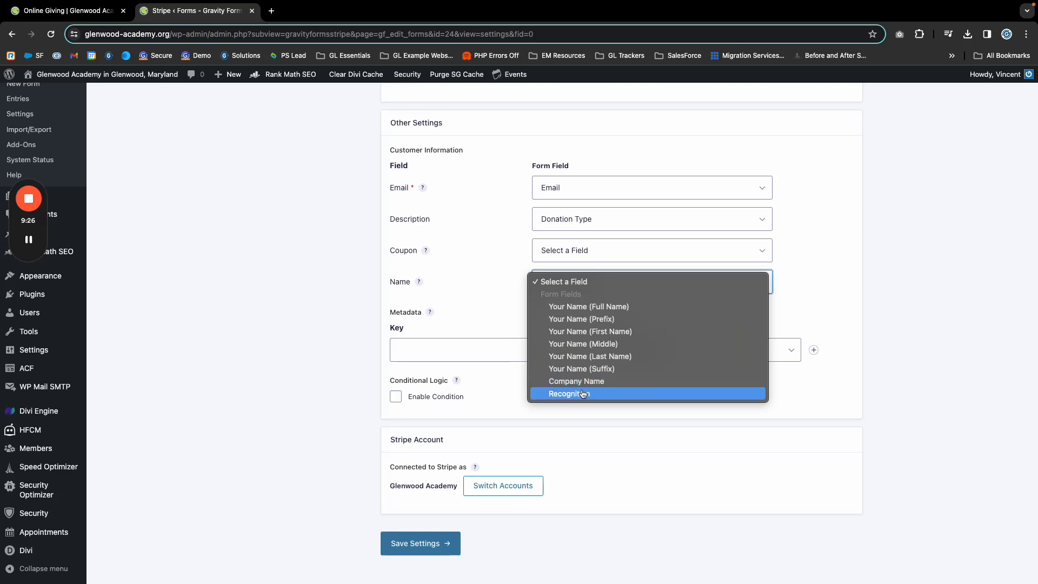
left_click(608, 306)
scroll(541, 359, "down", 1)
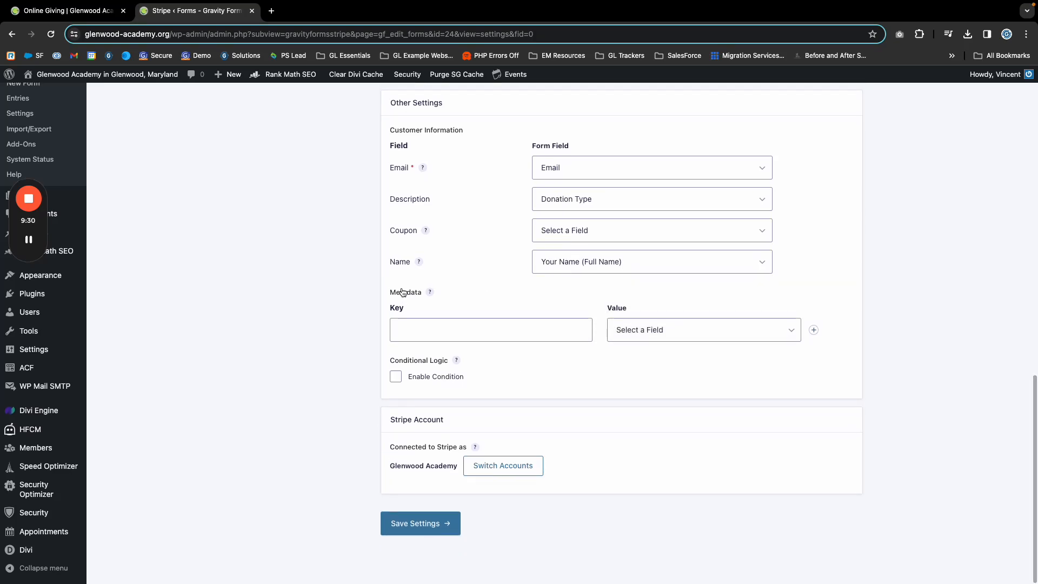
- Enable conditional logic for the Monthly feed with the condition Donation Type is monthly
left_click(396, 378)
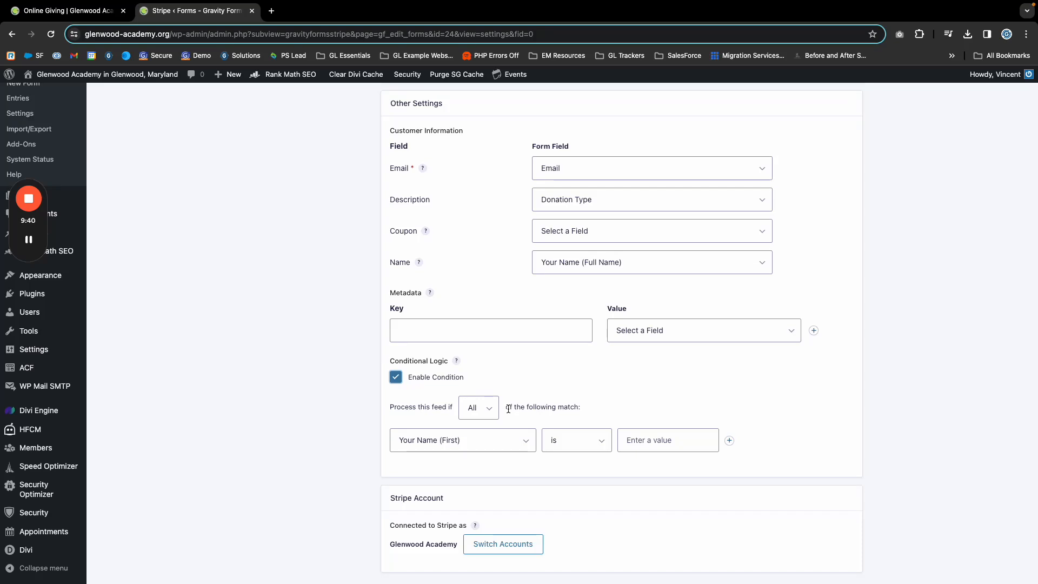
left_click(446, 440)
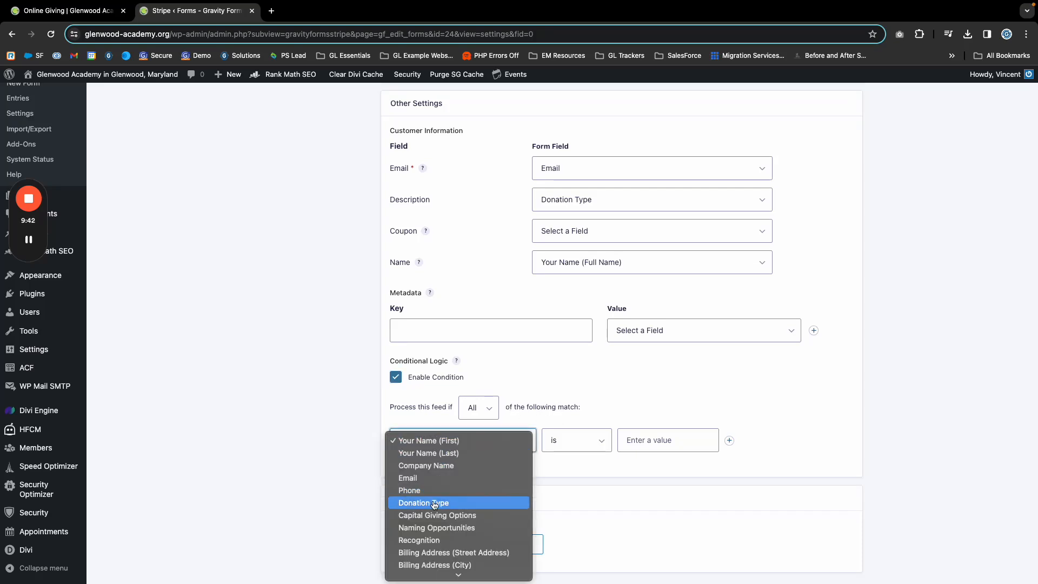
left_click(598, 446)
left_click(641, 440)
left_click(642, 439)
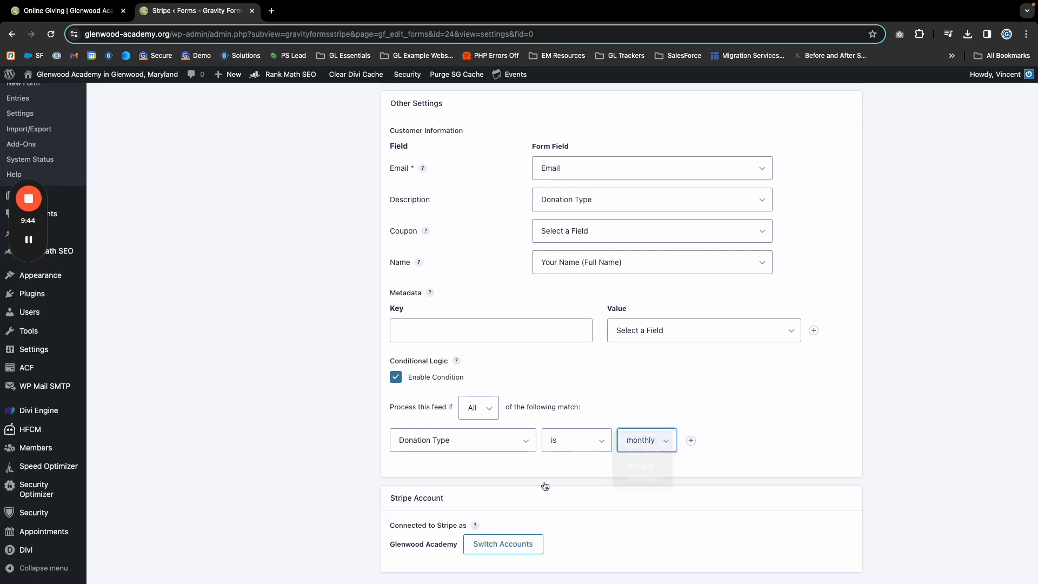
- Save the Monthly feed's settings and return to the list of Stripe feeds
scroll(543, 478, "down", 2)
left_click(427, 518)
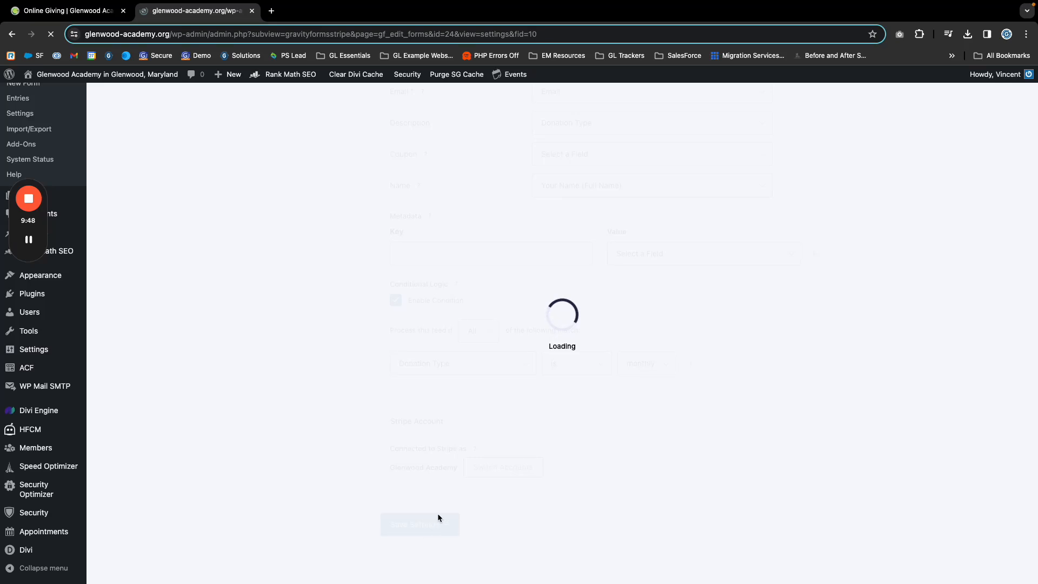
left_click(312, 371)
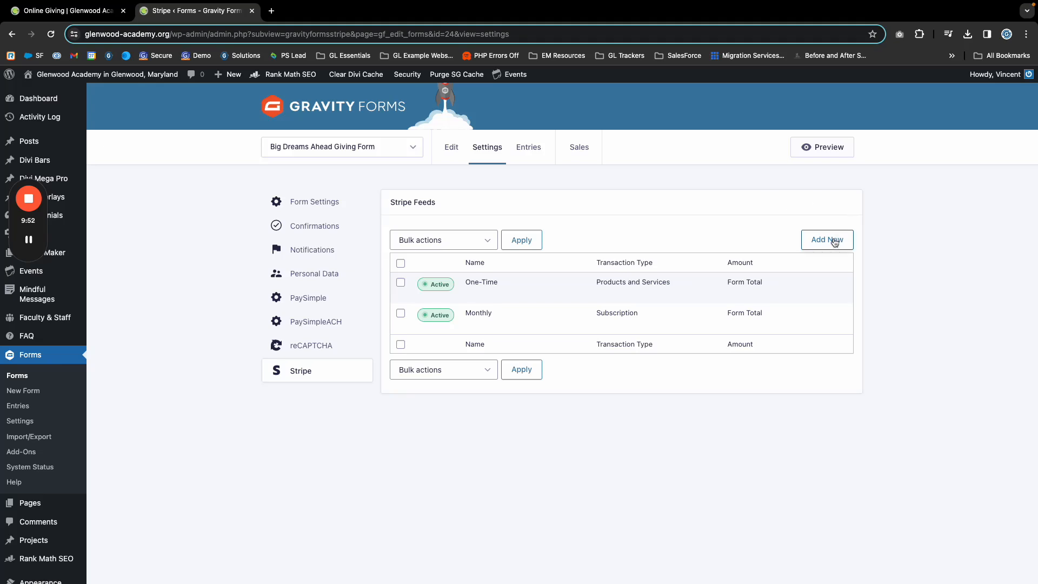
- Add a new Stripe feed named Quarterly with the Subscription transaction type
left_click(827, 239)
triple_click(431, 227)
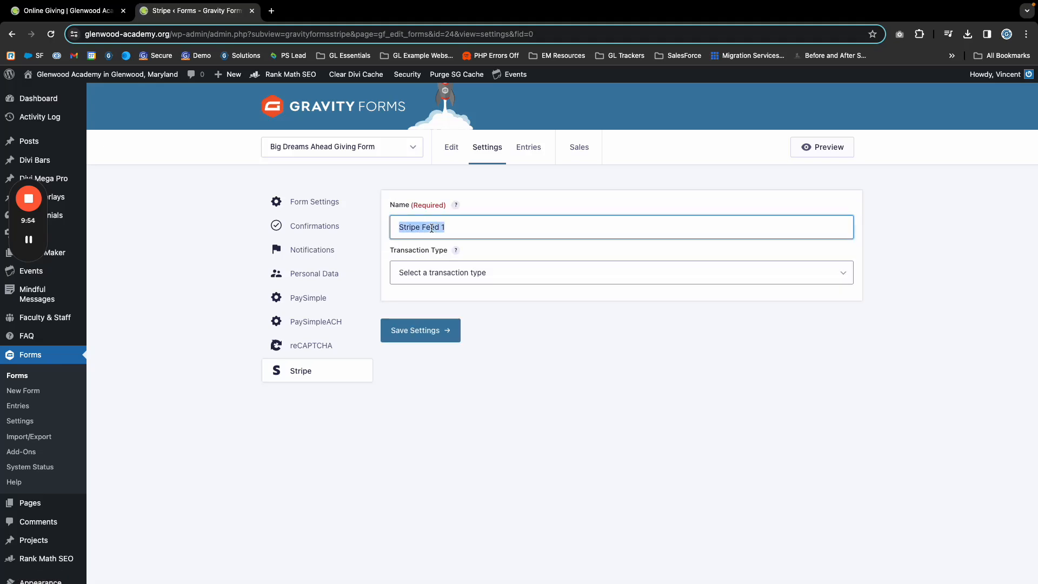
type("Quarterly")
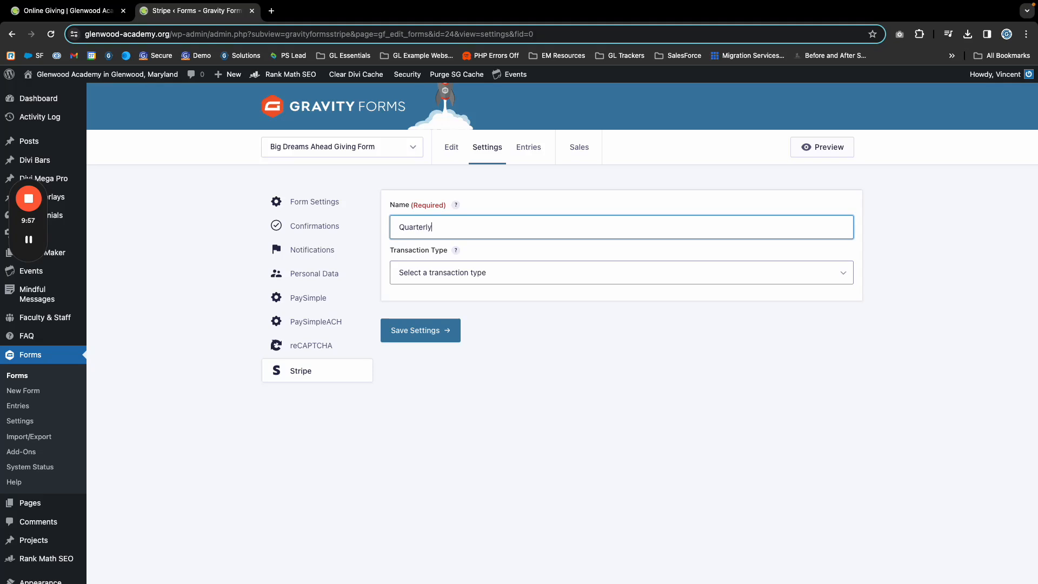
left_click(444, 267)
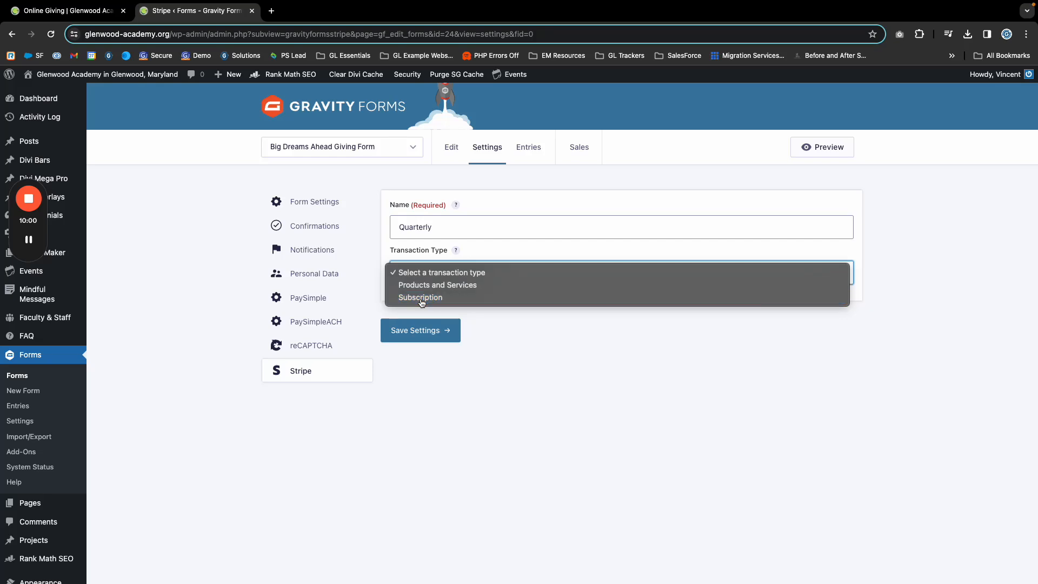
left_click(422, 297)
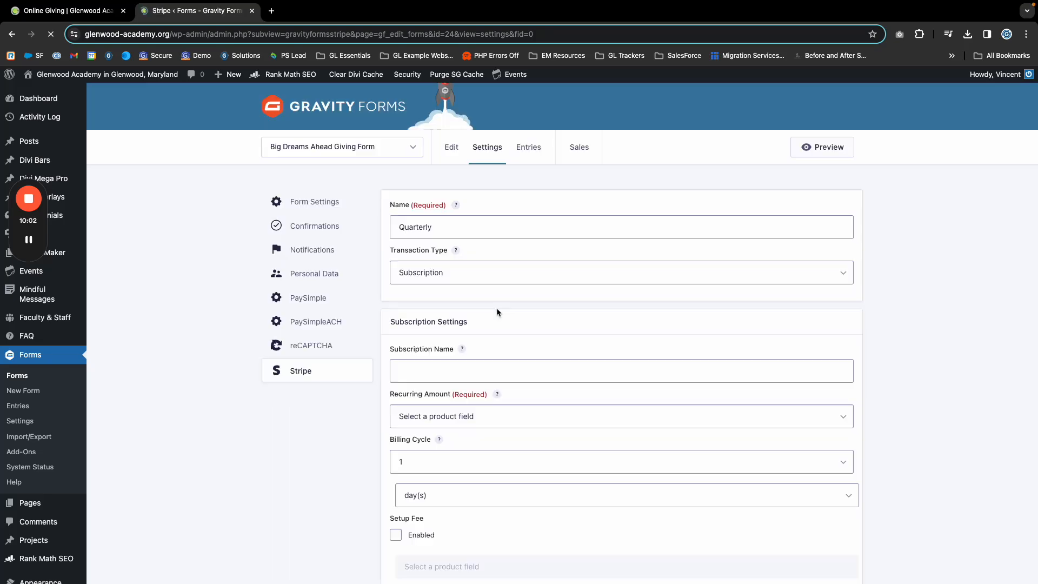
- Set the Quarterly feed's subscription name to Glenwood Capital Campaign Quarterly
scroll(473, 330, "down", 2)
left_click(443, 280)
type("Glenwood Capital Campaign Monthly")
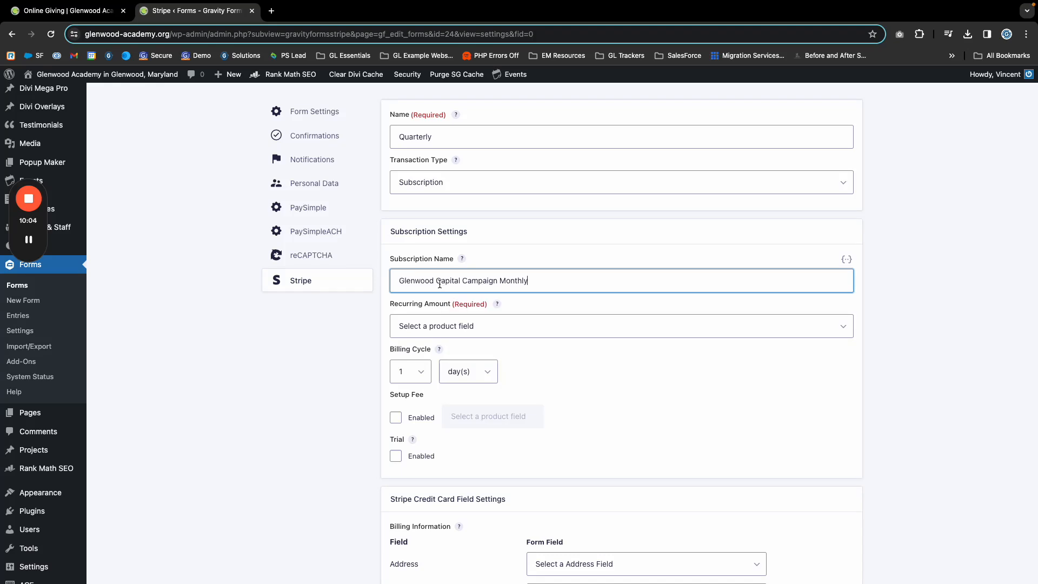
double_click(507, 281)
key("BackSpace")
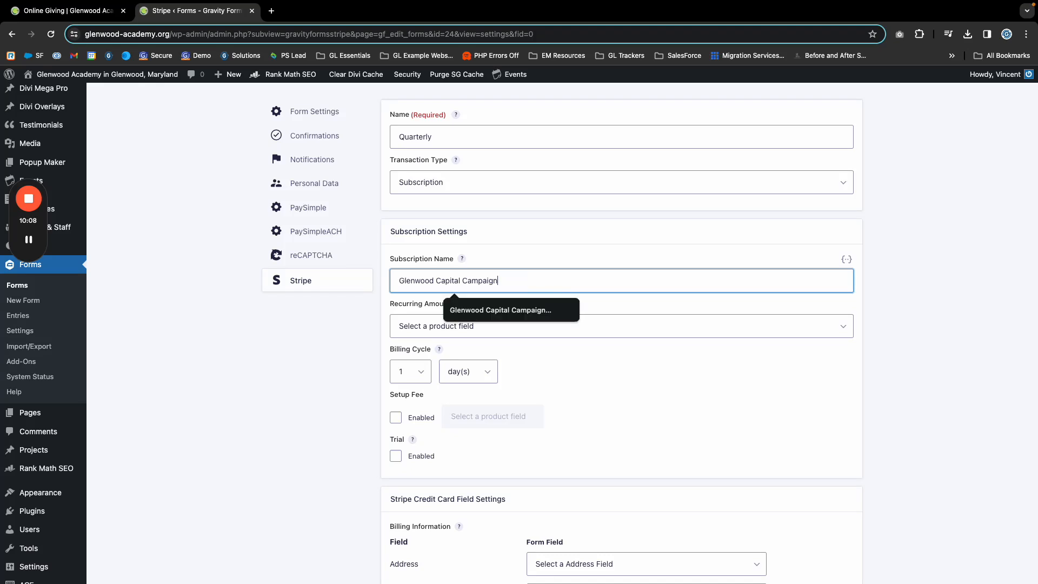
type("Quarterly")
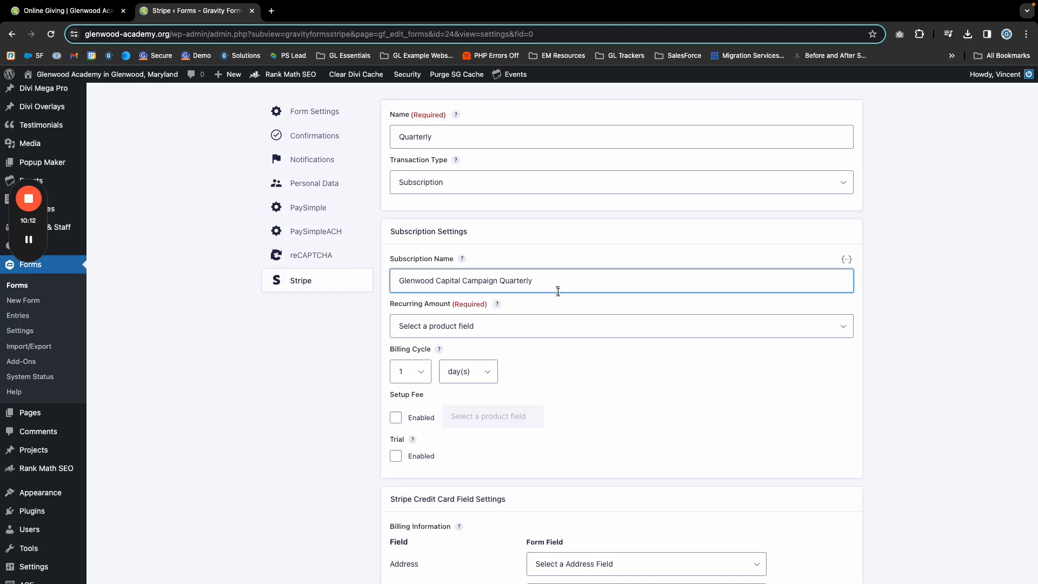
- Set the Quarterly subscription's recurring amount to Form Total and its billing cycle to 3 month(s)
left_click(524, 325)
left_click(446, 350)
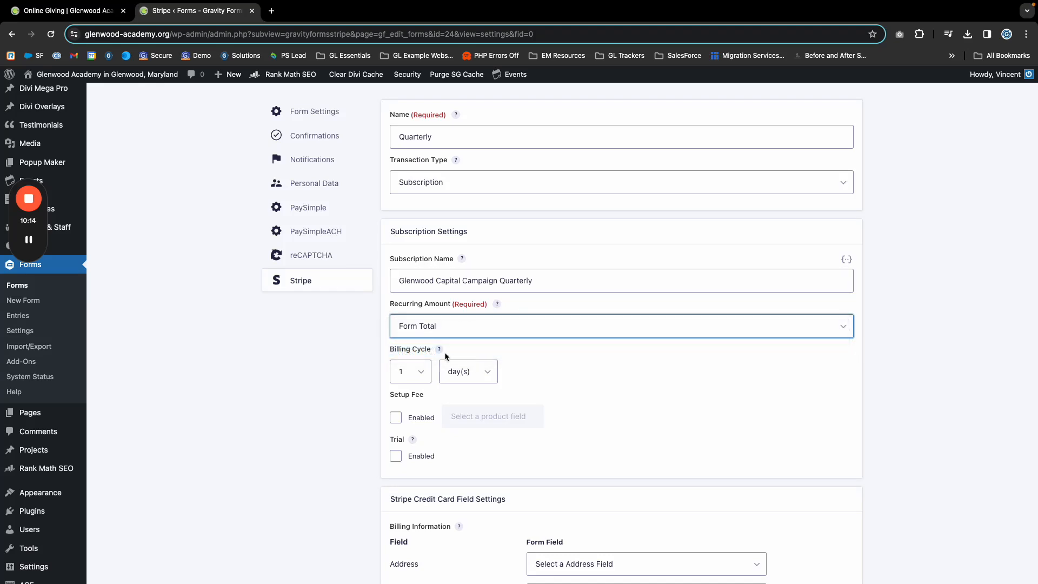
scroll(417, 319, "down", 4)
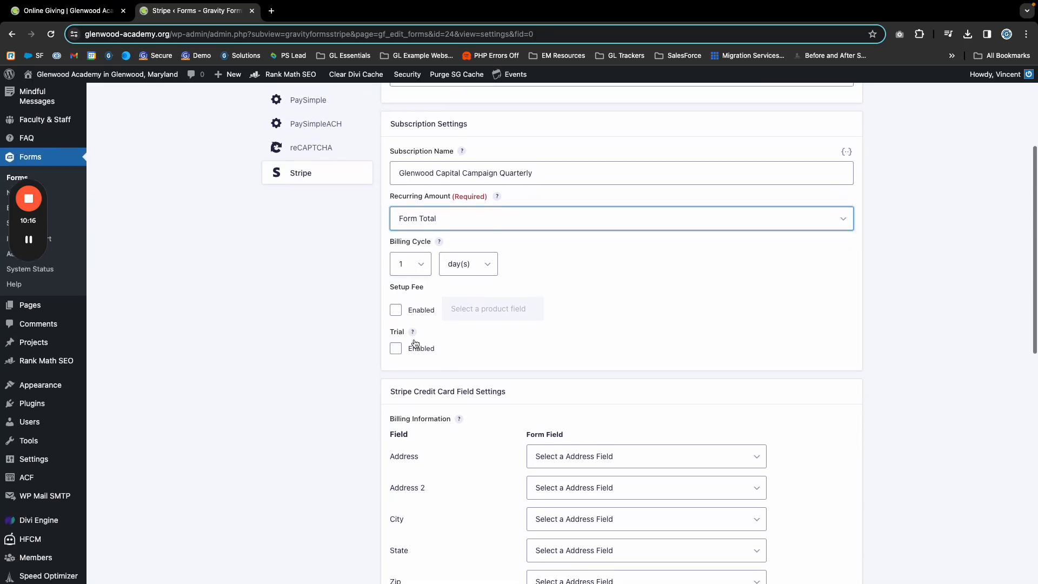
left_click(470, 257)
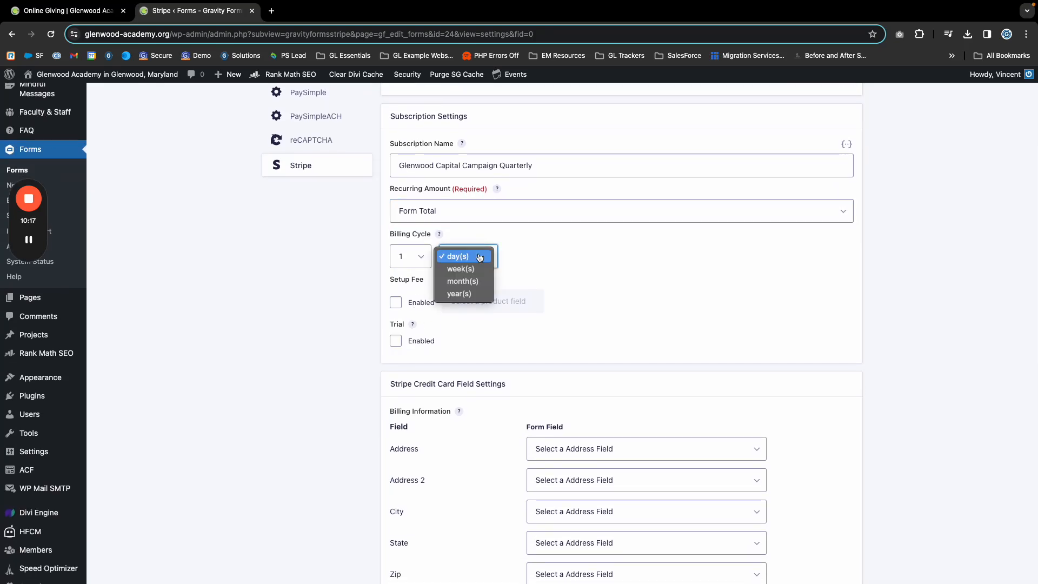
left_click(412, 260)
left_click(411, 262)
left_click(402, 281)
left_click(468, 256)
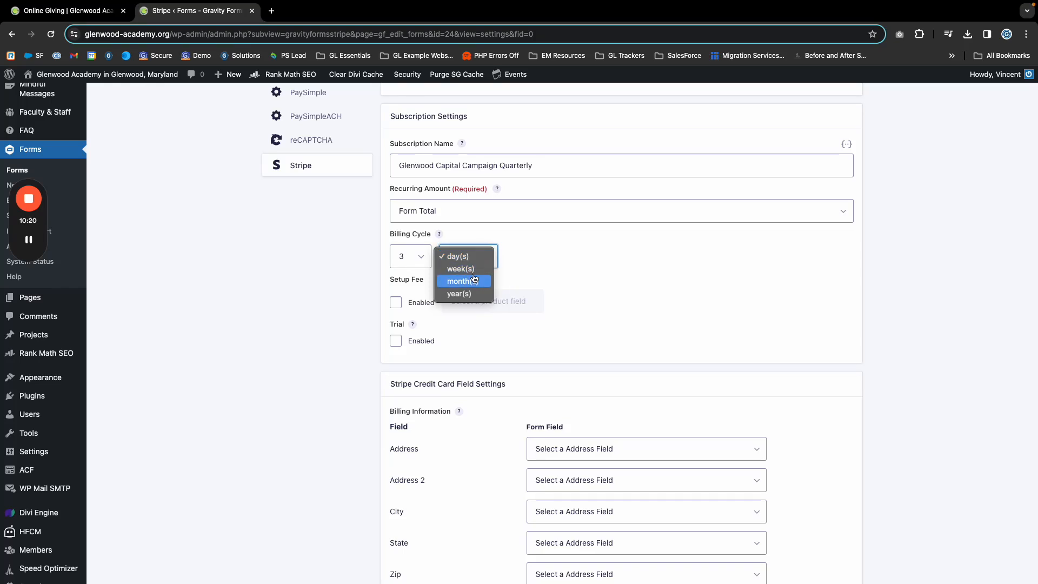
left_click(472, 281)
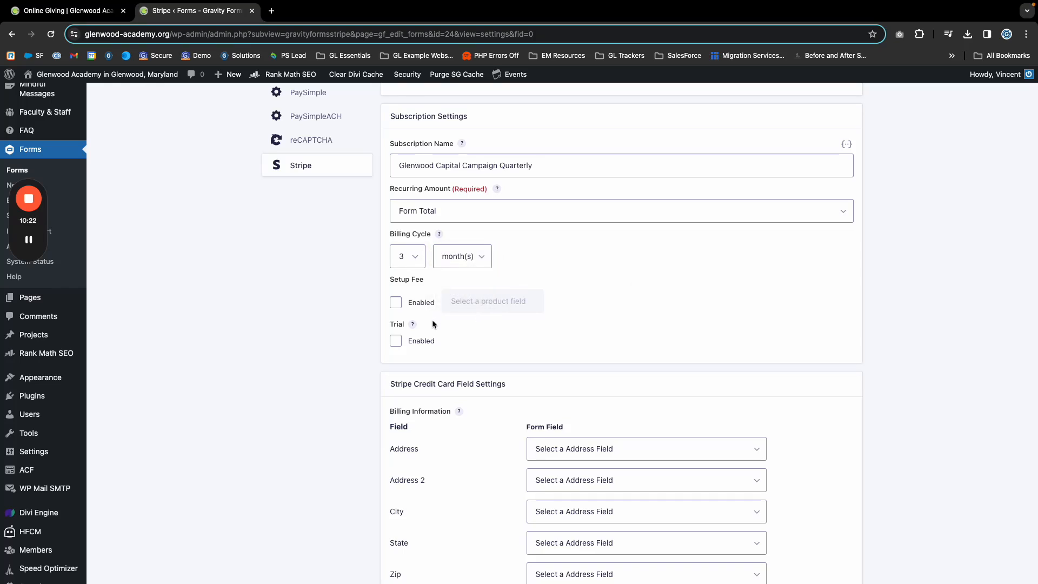
- Map the Quarterly feed's Address, Address 2 and City to Billing Address (Street Address), (Address Line 2) and (City)
scroll(433, 319, "down", 3)
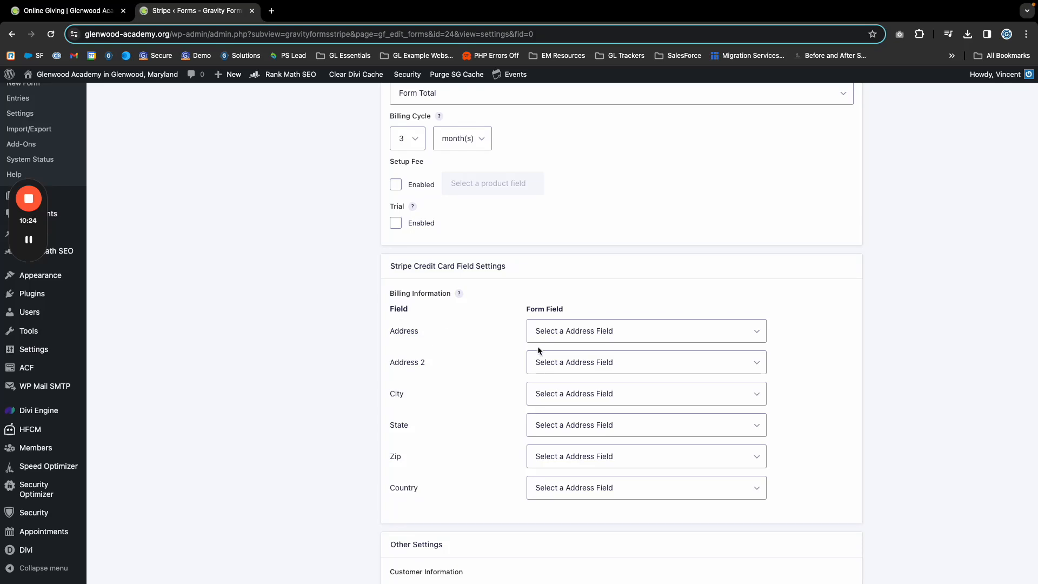
left_click(603, 335)
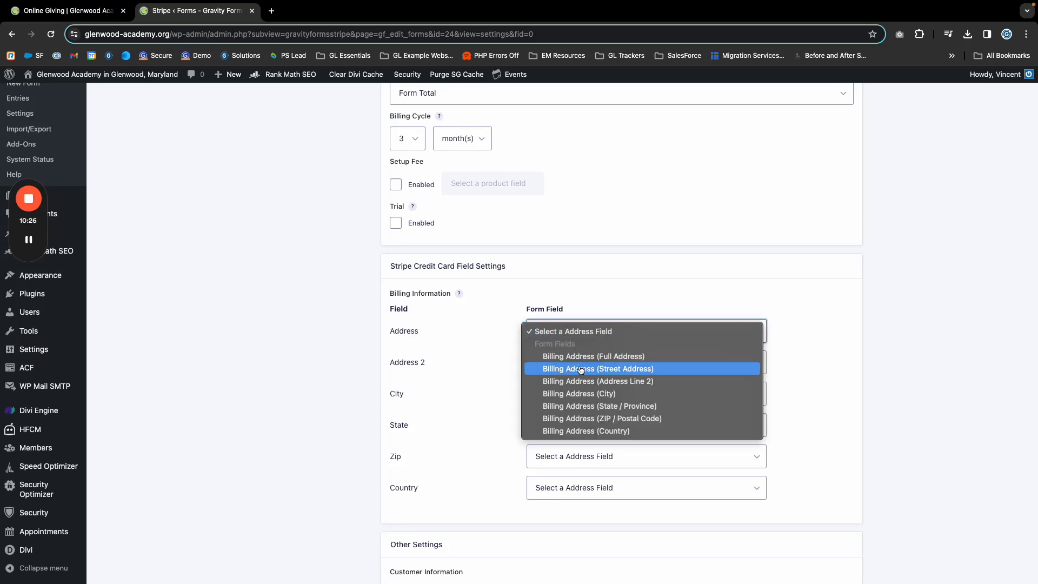
key("Escape")
left_click(554, 373)
left_click(560, 400)
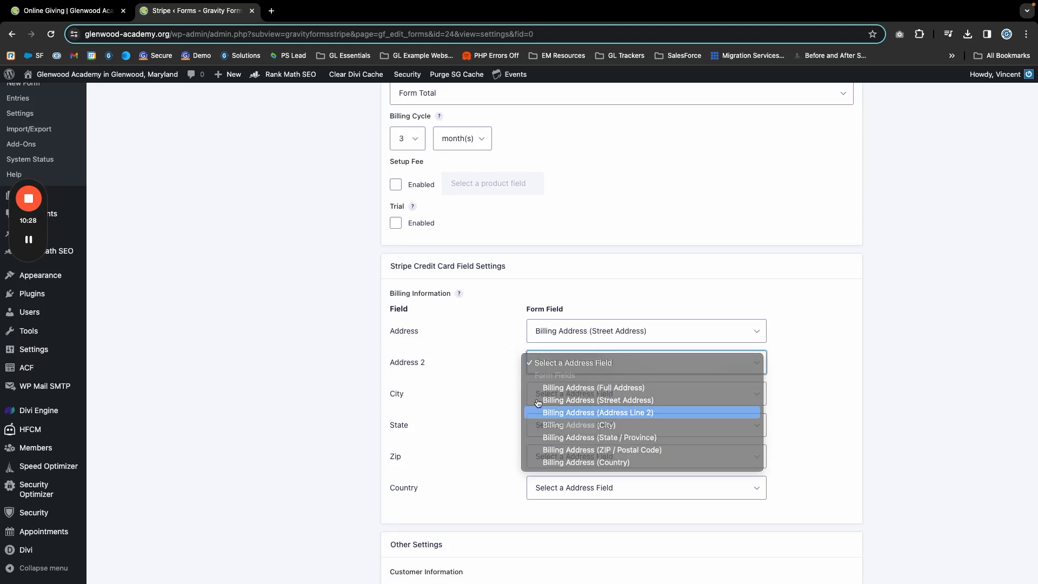
left_click(561, 396)
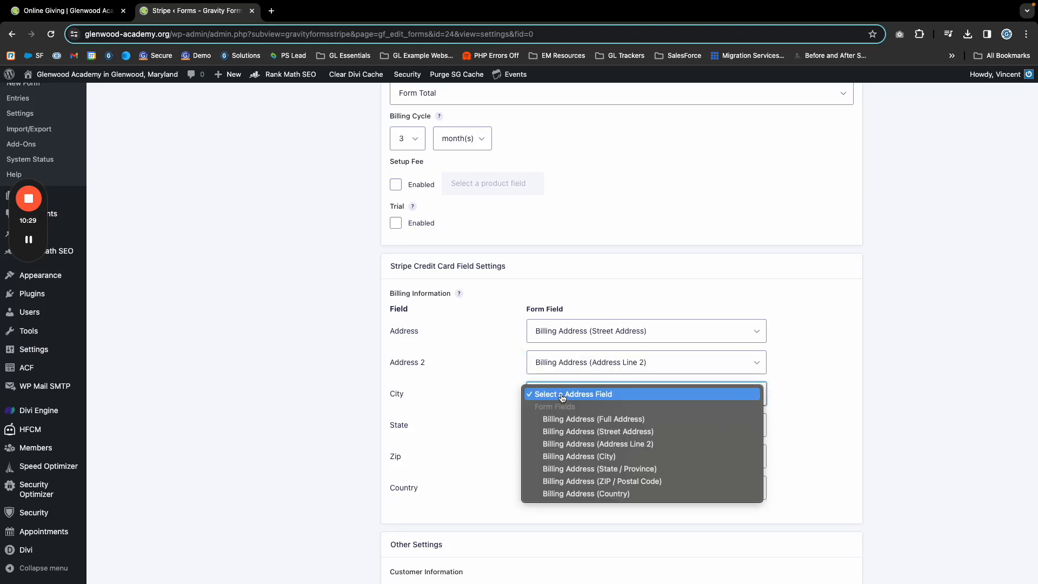
left_click(581, 456)
- Map the Quarterly feed's State, Zip and Country to Billing Address (State / Province), (ZIP / Postal Code) and (Country)
left_click(562, 430)
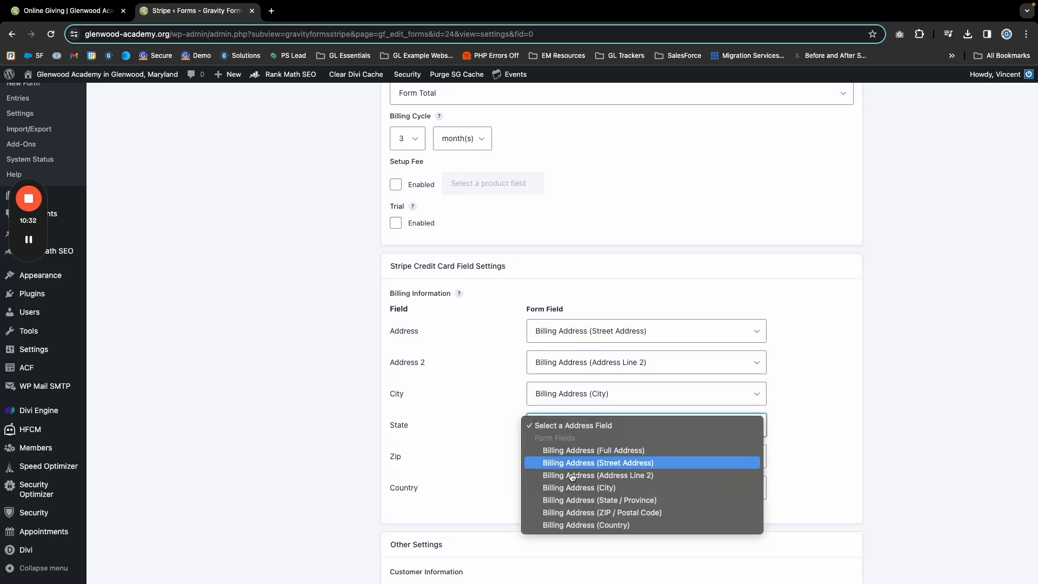
left_click(583, 500)
left_click(544, 463)
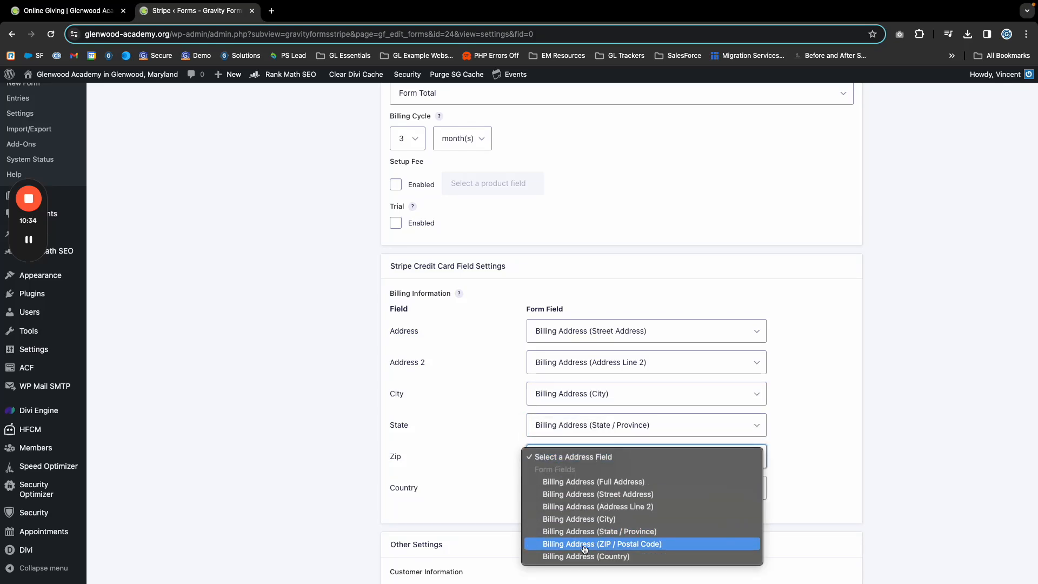
left_click(562, 540)
left_click(561, 492)
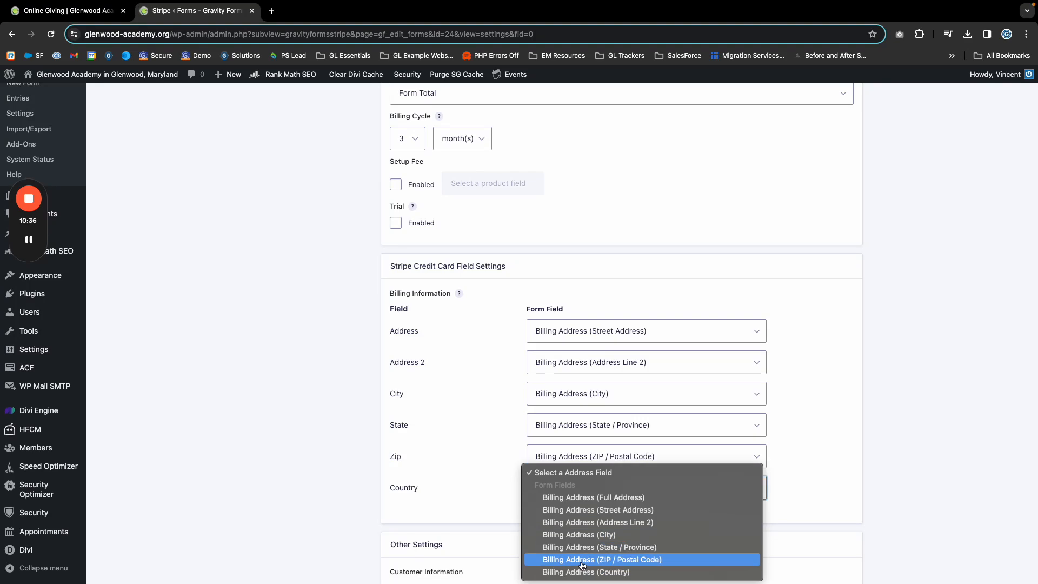
left_click(583, 574)
- Map the customer Description to Donation Type and Name to Your Name (Full Name) in the Quarterly feed
scroll(481, 469, "down", 8)
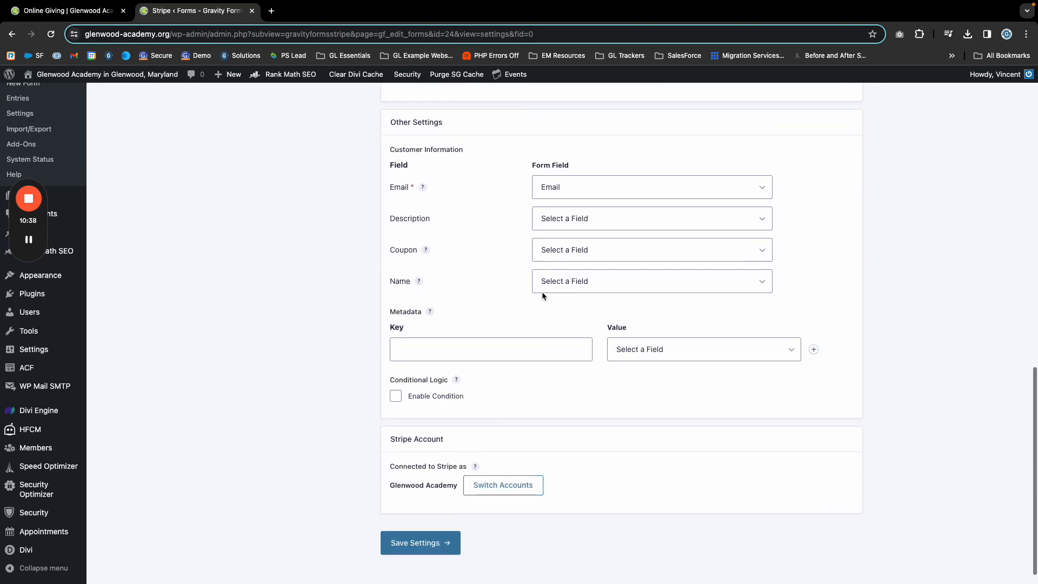
left_click(562, 229)
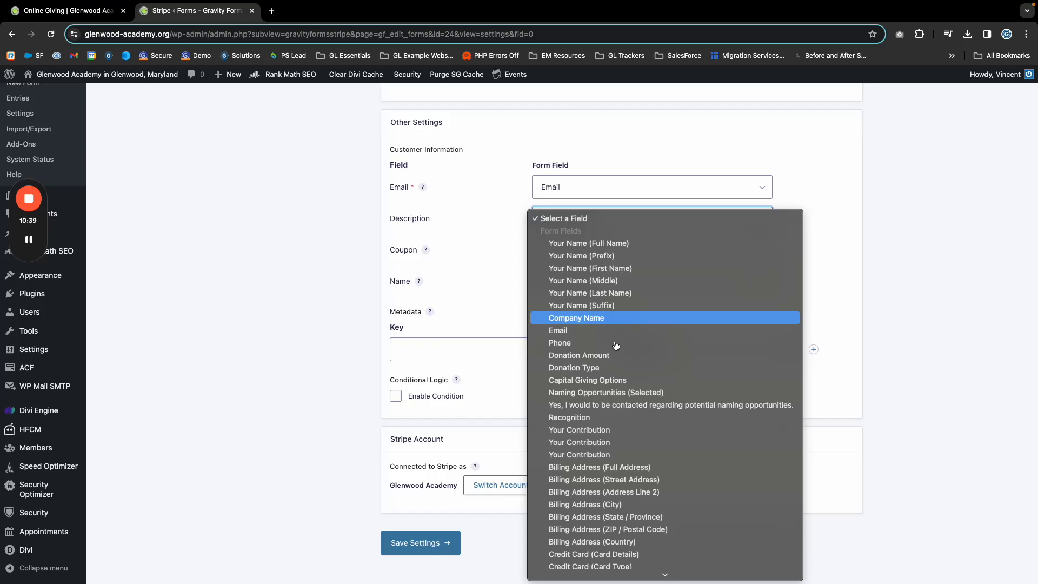
left_click(591, 371)
left_click(559, 281)
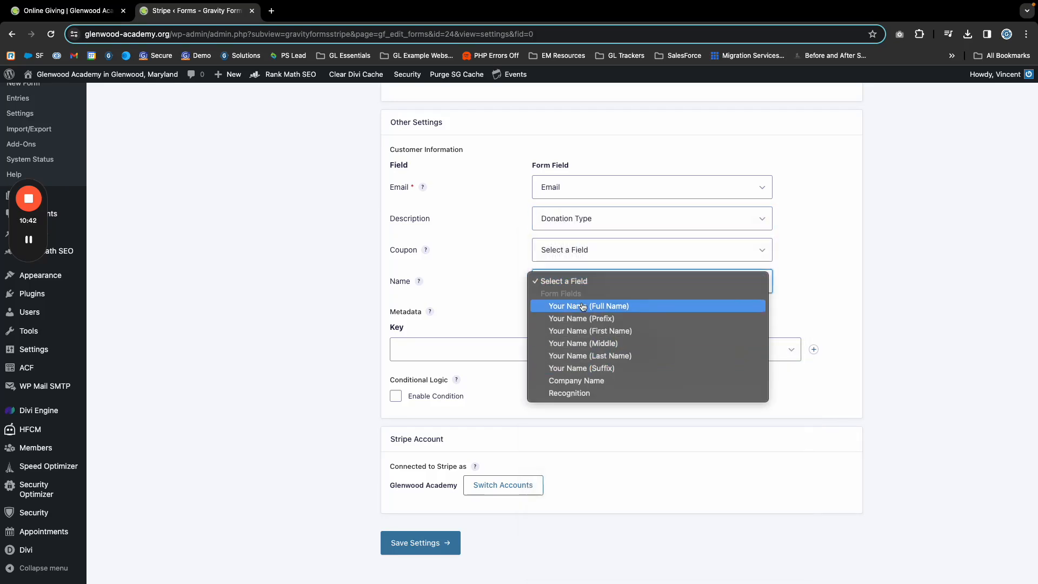
left_click(500, 327)
- Enable conditional logic for the Quarterly feed with the condition Donation Type is quarterly, and save the feed's settings
scroll(449, 354, "down", 1)
left_click(400, 376)
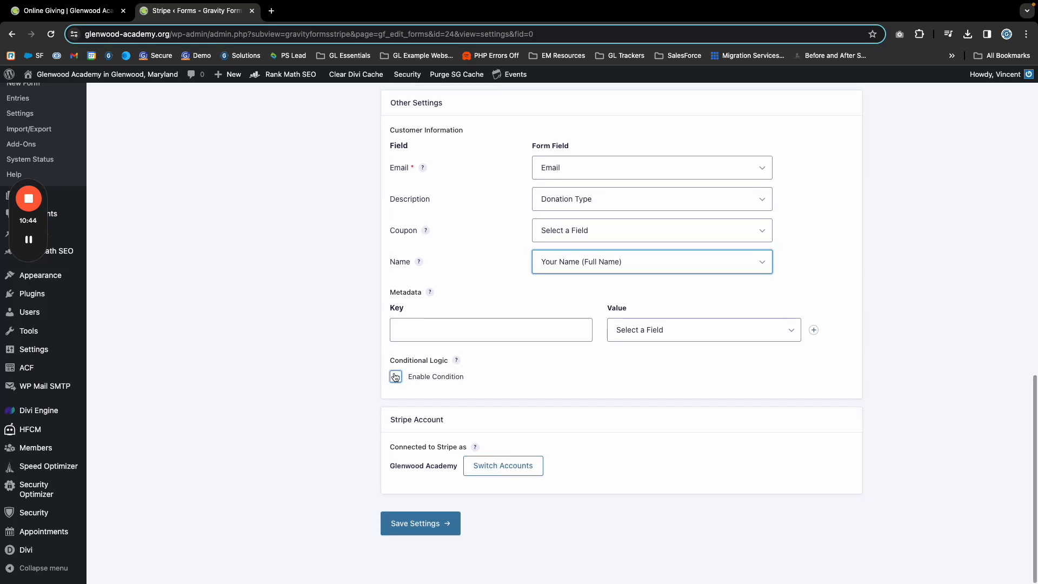
scroll(404, 377, "down", 3)
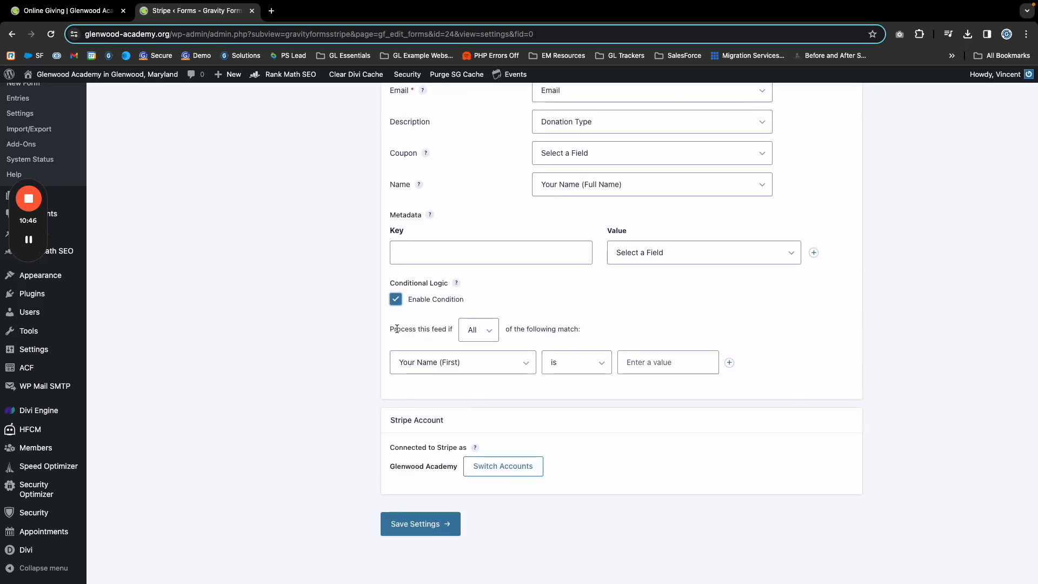
left_click(476, 366)
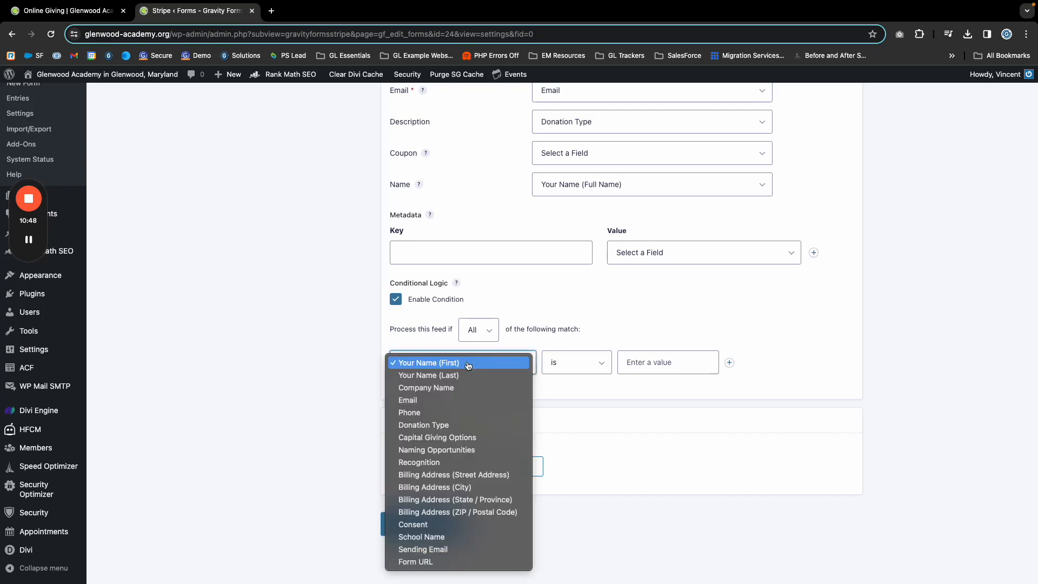
left_click(432, 426)
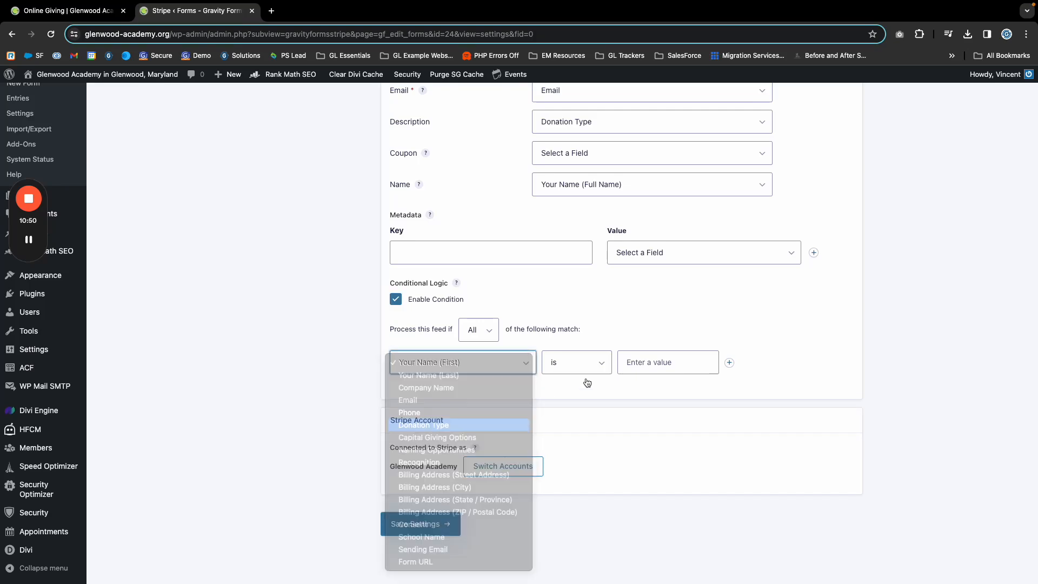
left_click(651, 362)
left_click(651, 377)
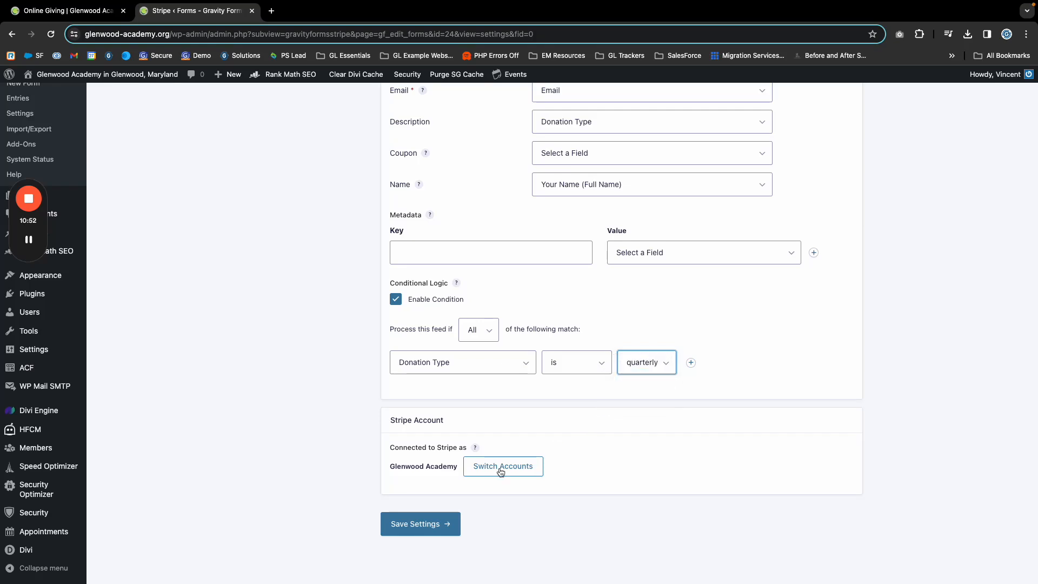
left_click(417, 524)
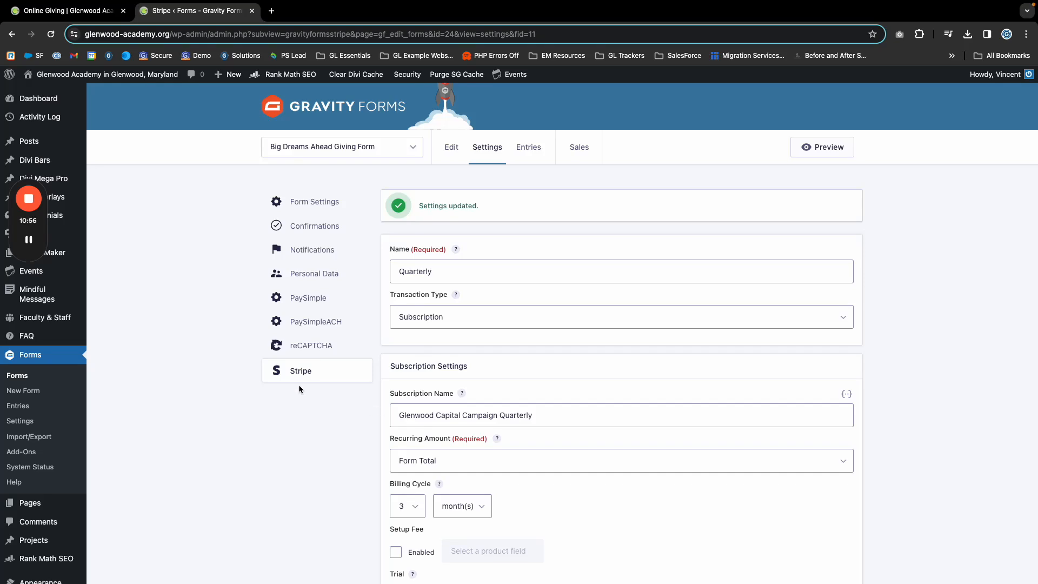
- Add another Stripe feed named Annual with the Subscription transaction type
left_click(337, 371)
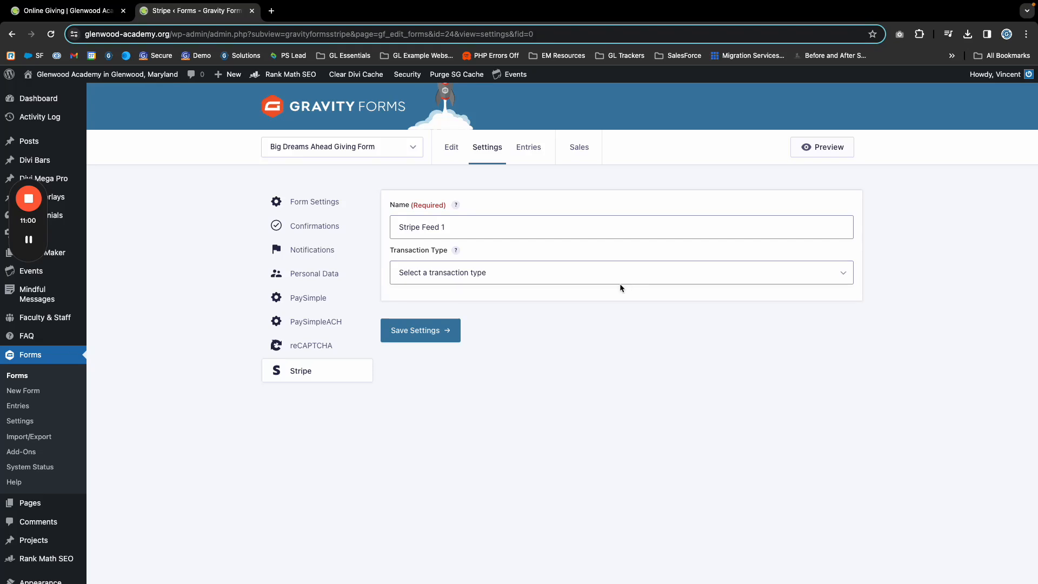
triple_click(429, 229)
type("Annual")
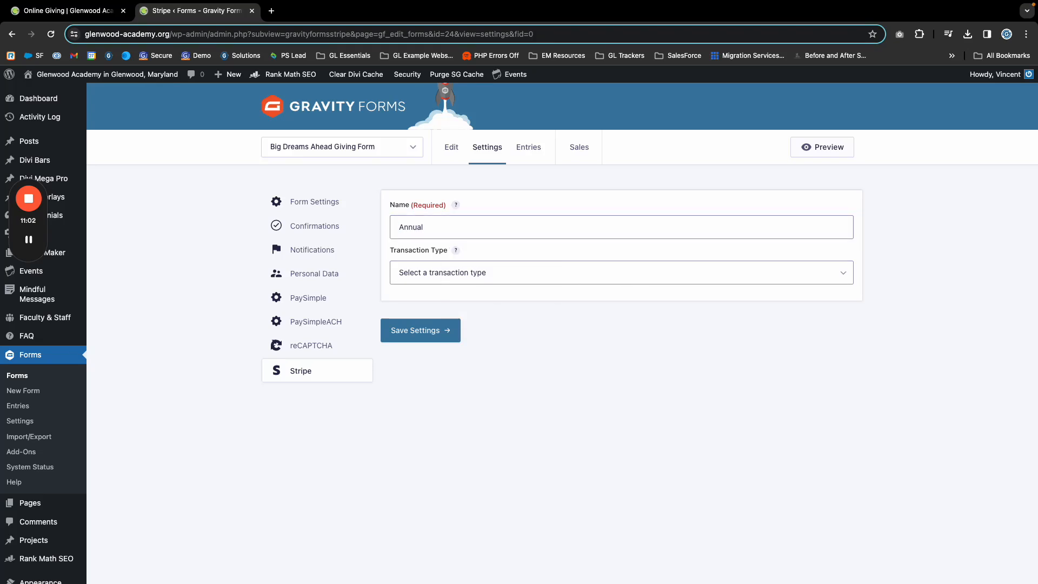
left_click(427, 272)
left_click(427, 295)
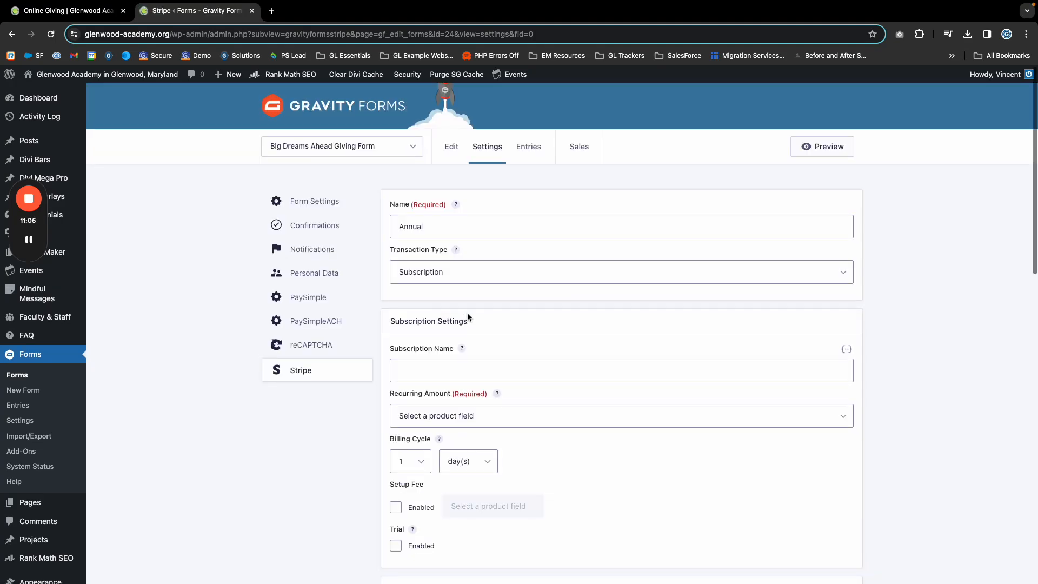
- Set the Annual feed's subscription name to Glenwood Capital Campaign Annual
scroll(467, 313, "down", 2)
left_click(433, 288)
left_click(480, 357)
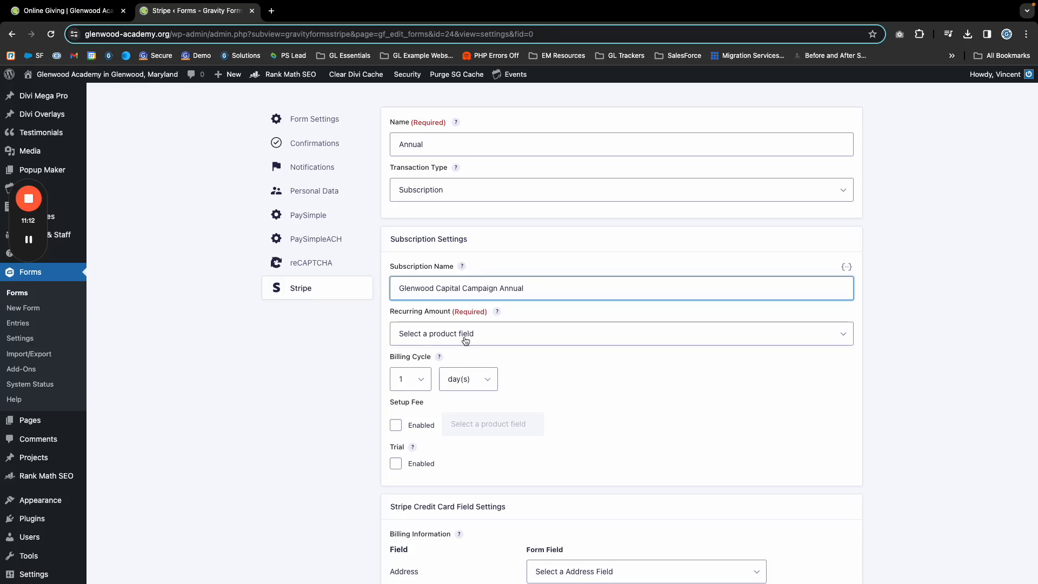
- Set the Annual subscription's recurring amount to Form Total and its billing cycle to 1 year(s)
scroll(465, 340, "down", 2)
left_click(439, 246)
left_click(429, 270)
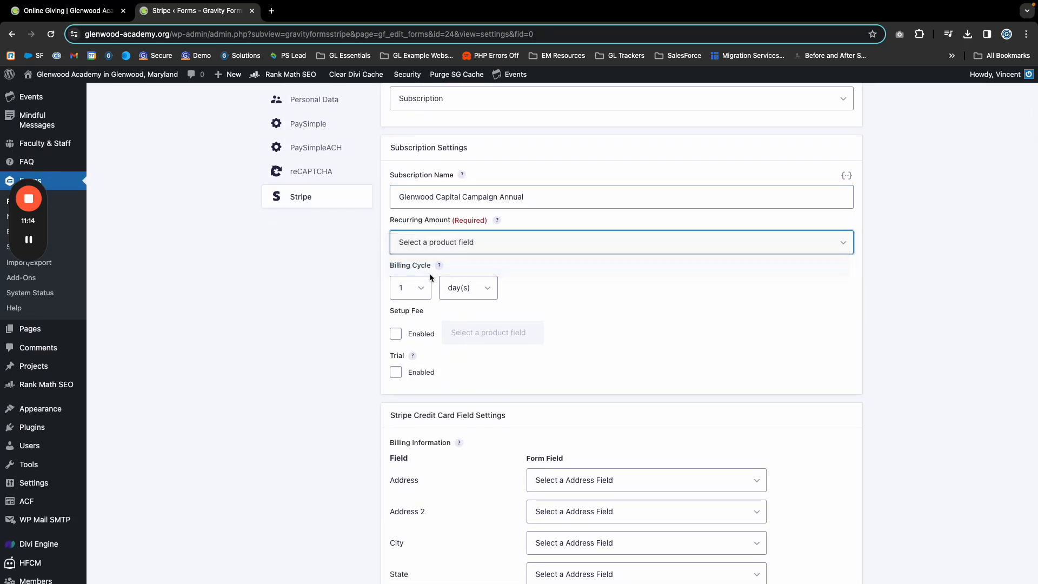
left_click(445, 293)
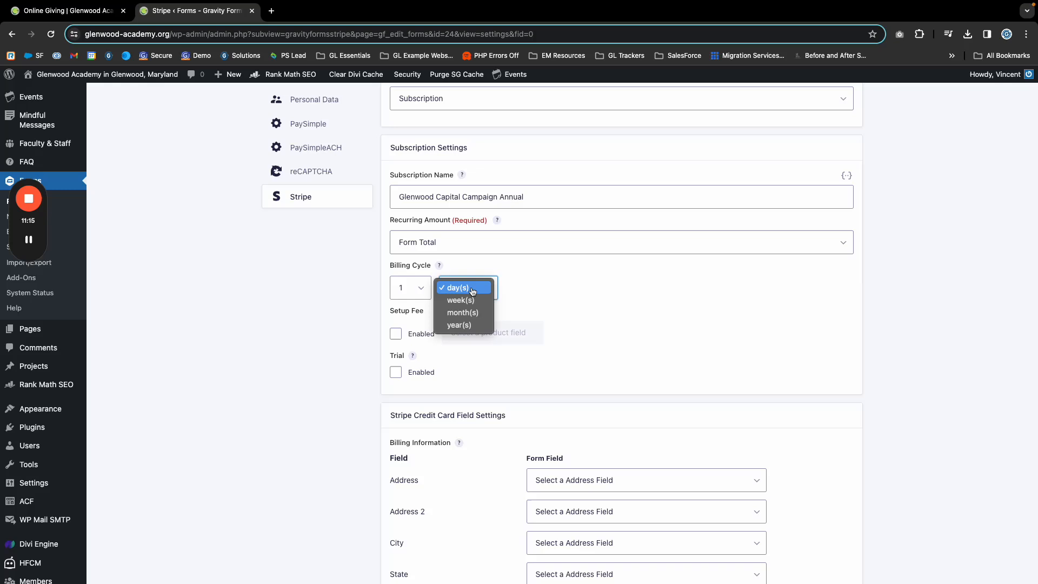
left_click(459, 331)
- Map the Annual feed's Address, Address 2 and City to Billing Address (Street Address), (Address Line 2) and (City)
scroll(456, 347, "down", 2)
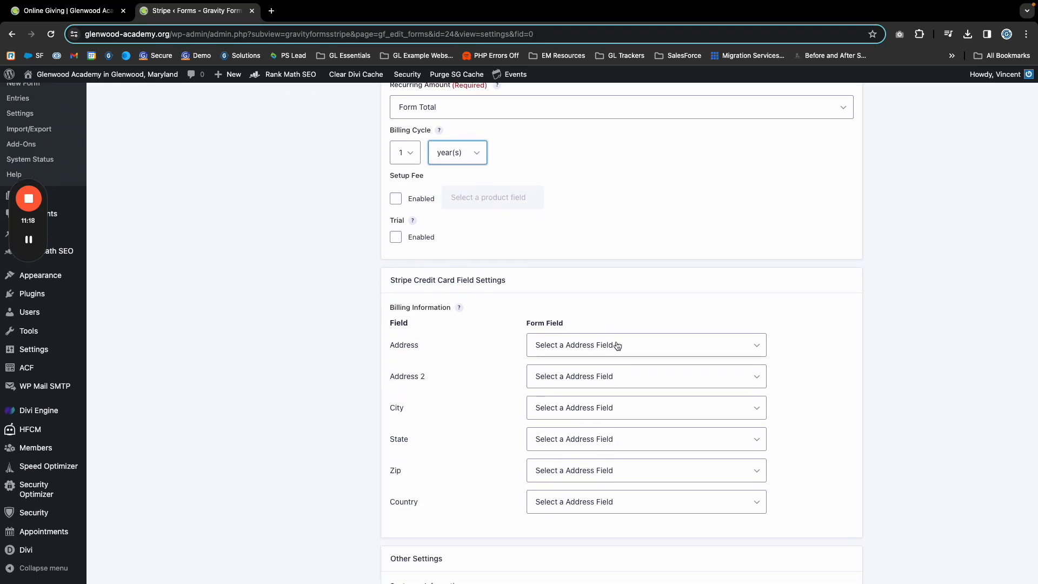
left_click(614, 345)
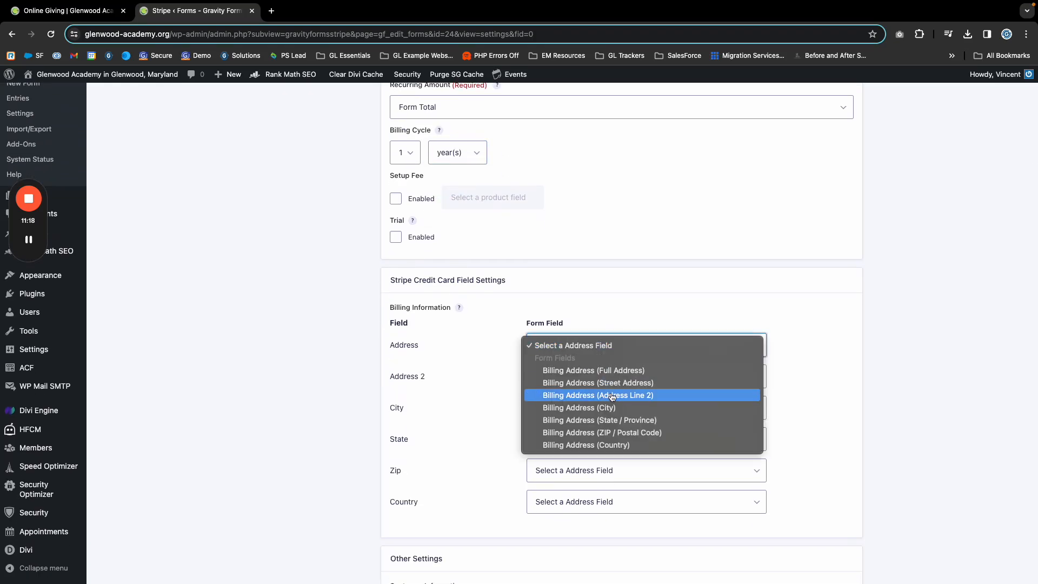
left_click(592, 383)
left_click(563, 378)
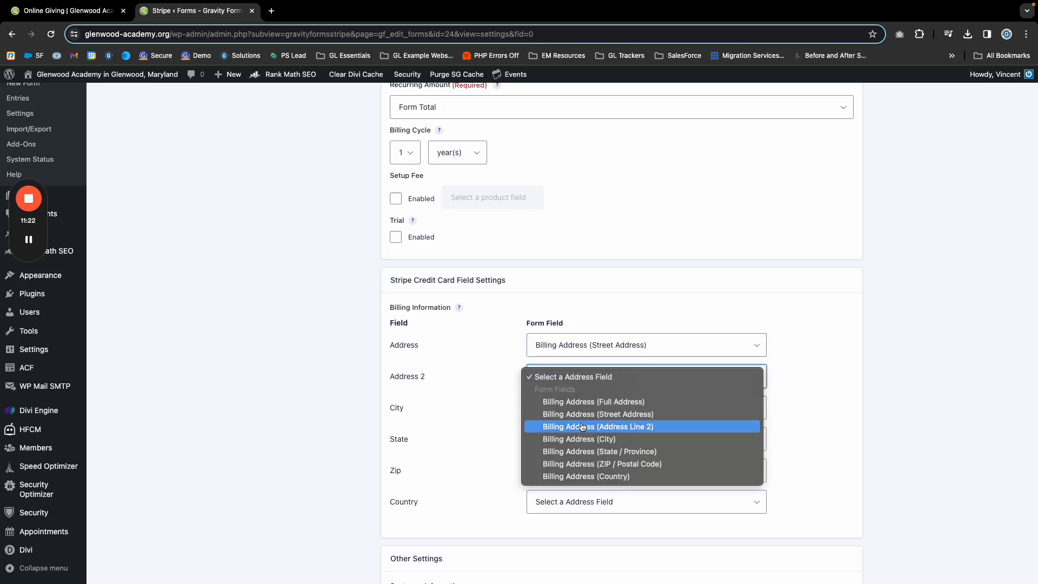
left_click(578, 427)
left_click(559, 406)
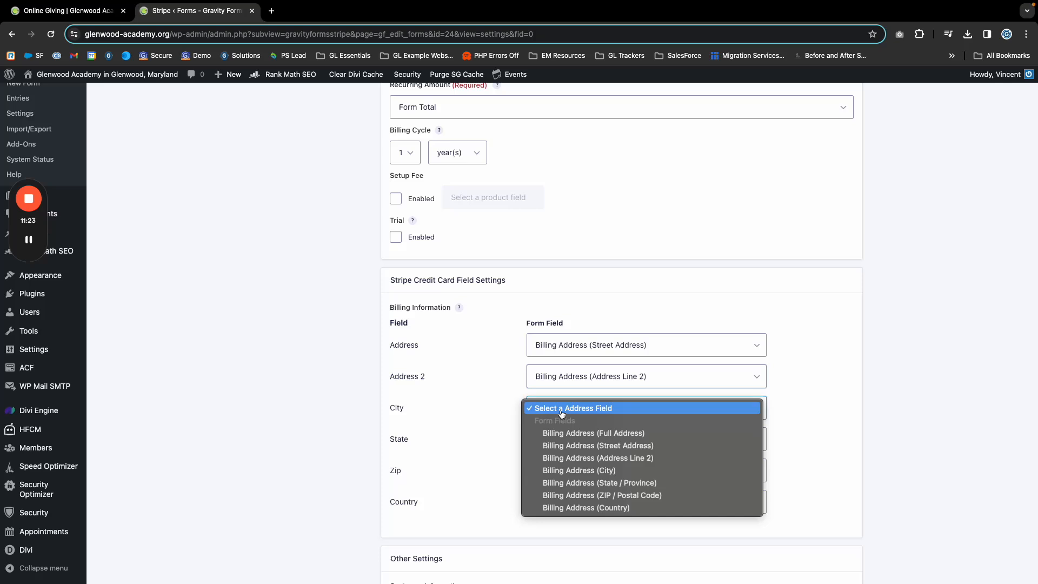
left_click(584, 470)
left_click(561, 419)
left_click(508, 445)
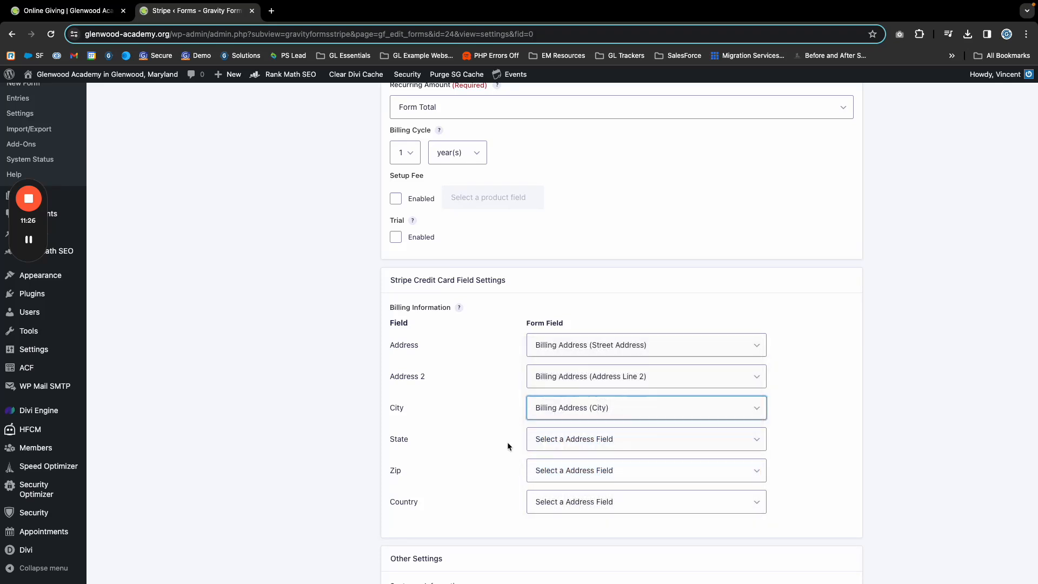
- Map the Annual feed's State, Zip and Country to Billing Address (State / Province), (ZIP / Postal Code) and (Country)
left_click(556, 442)
left_click(595, 514)
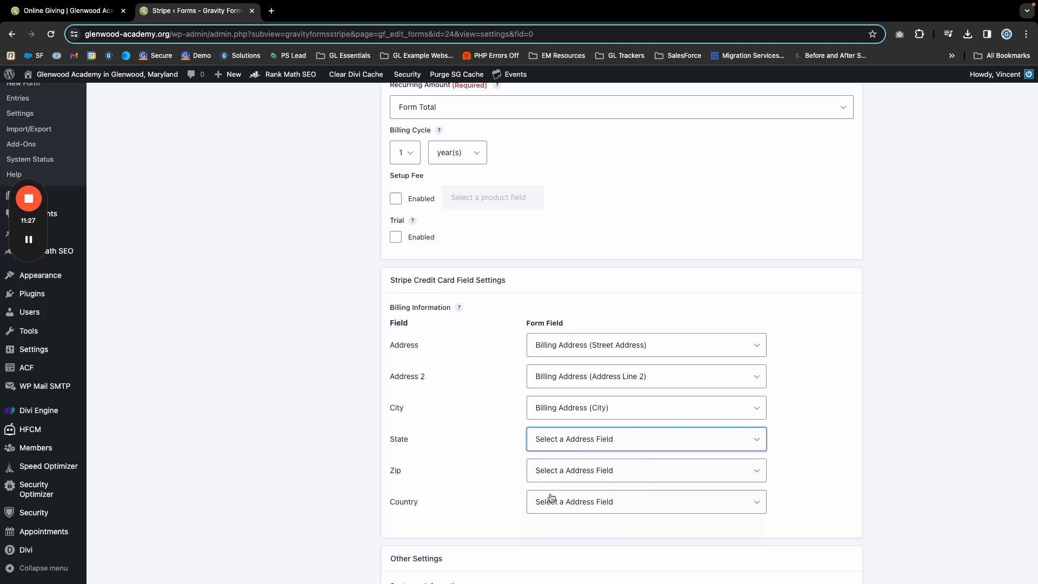
left_click(562, 470)
left_click(603, 557)
left_click(600, 502)
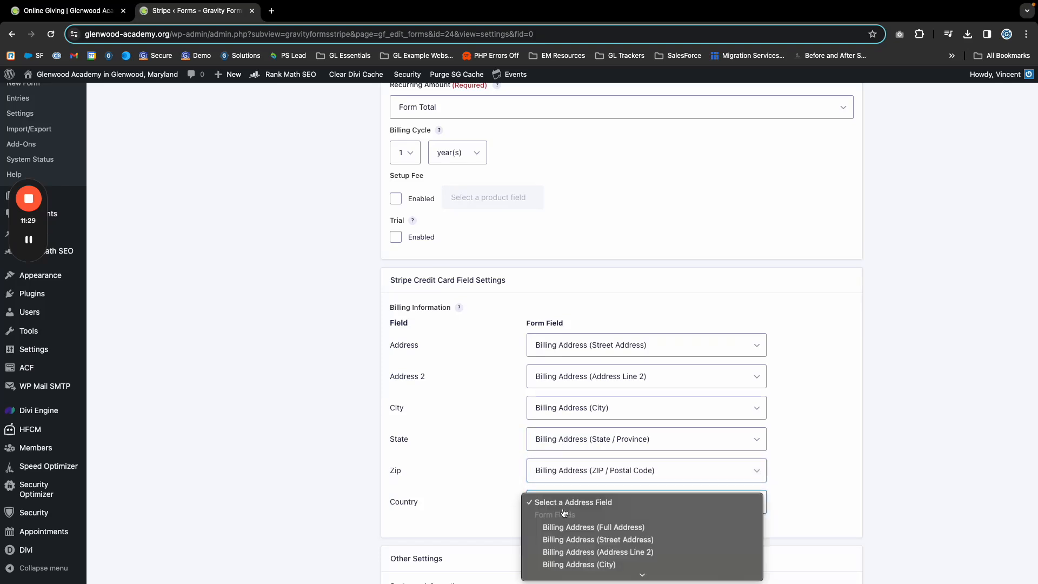
left_click(600, 573)
- Map the Annual feed's customer Description to Donation Type and its Name to Your Name (Full Name)
scroll(487, 482, "down", 7)
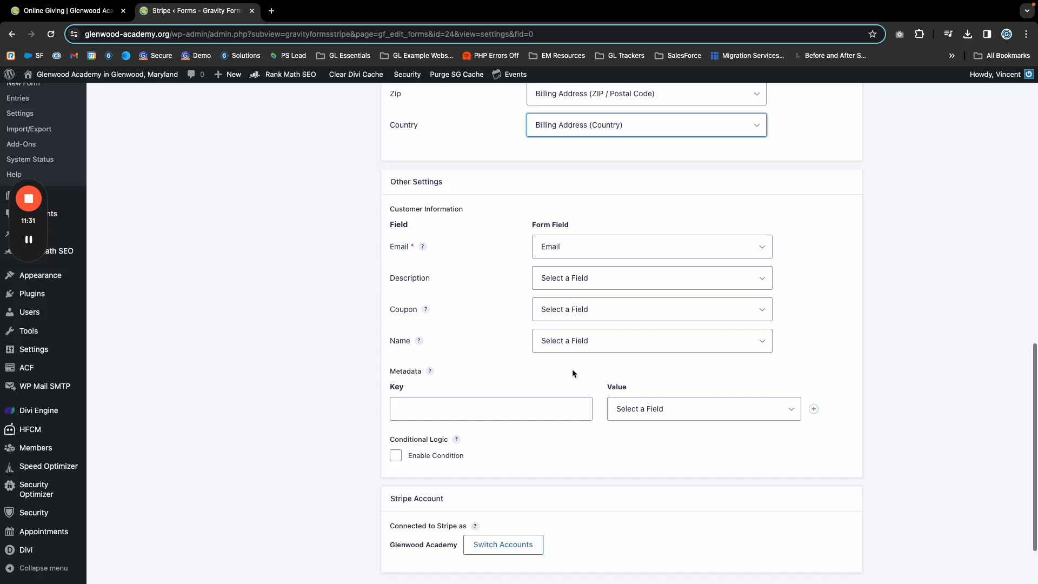
left_click(563, 277)
left_click(557, 426)
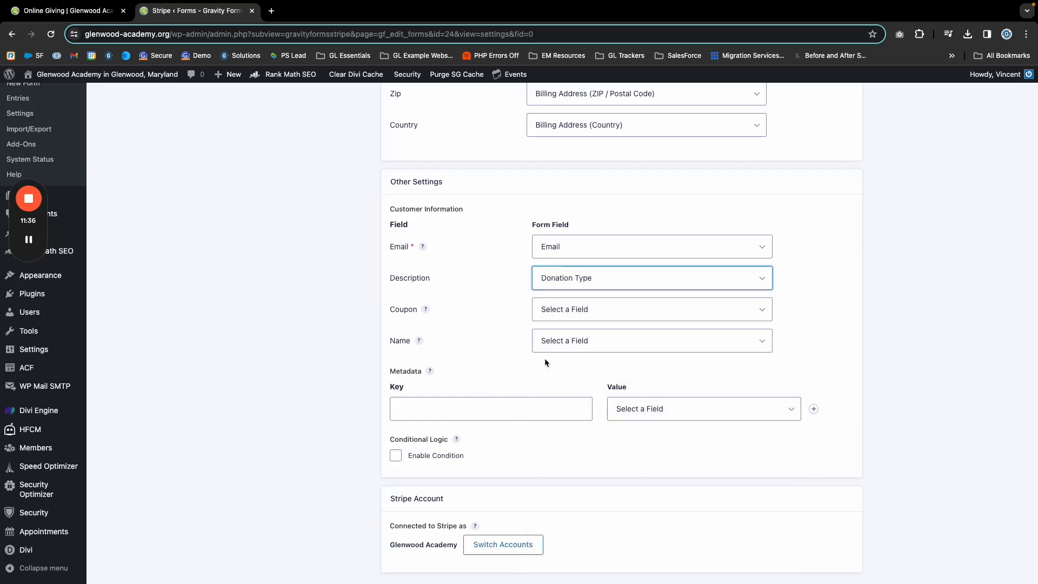
left_click(560, 343)
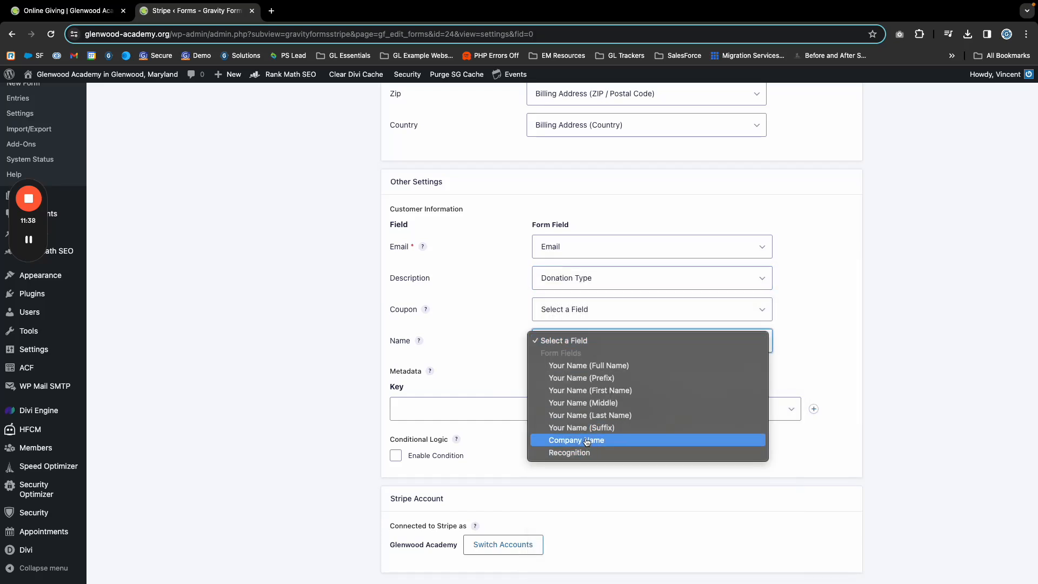
left_click(598, 365)
- Enable the Annual feed's conditional logic so it is processed if Donation Type is annually
scroll(474, 464, "down", 2)
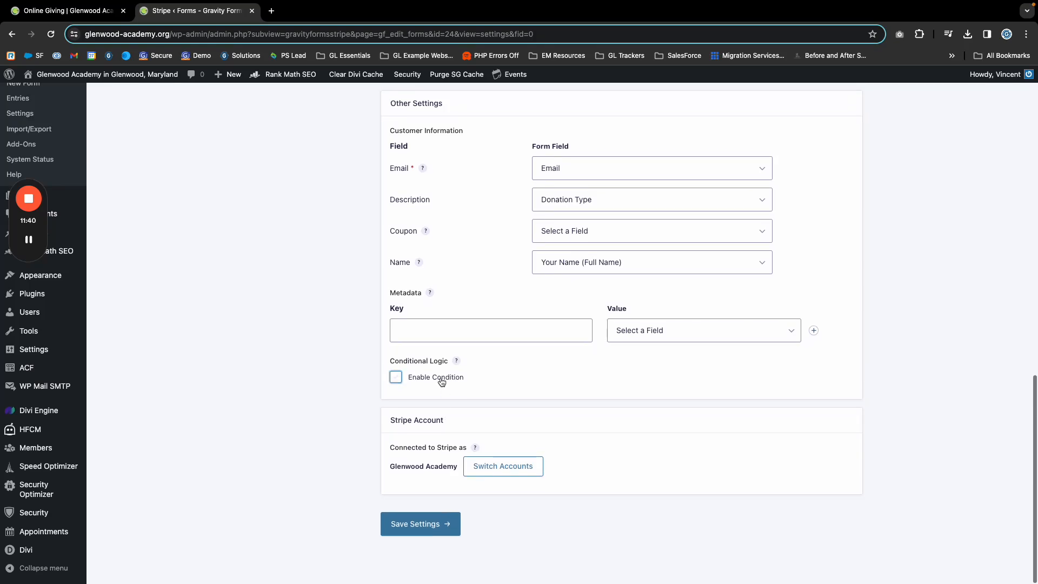
left_click(395, 377)
left_click(406, 440)
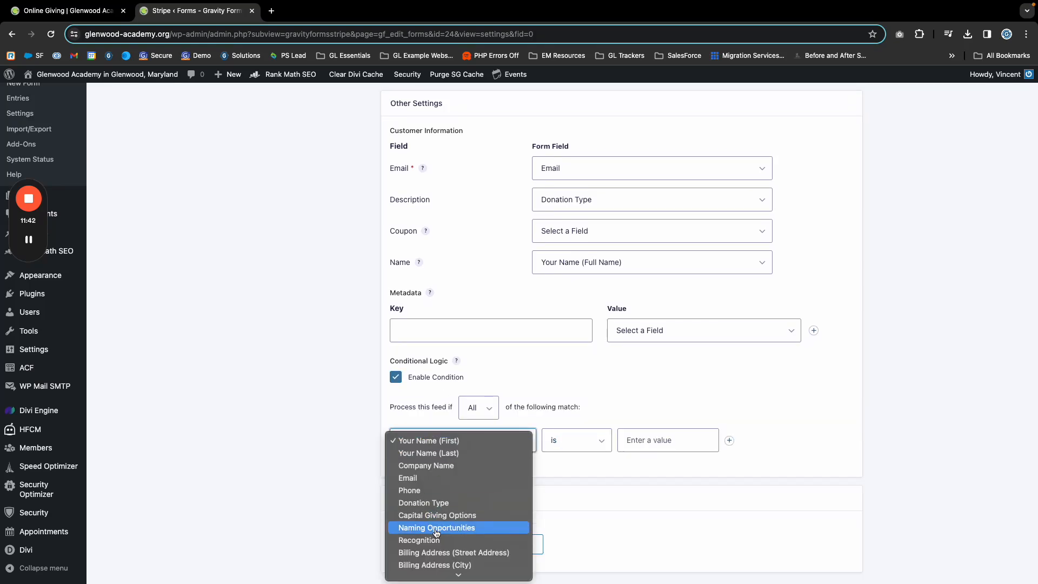
left_click(439, 502)
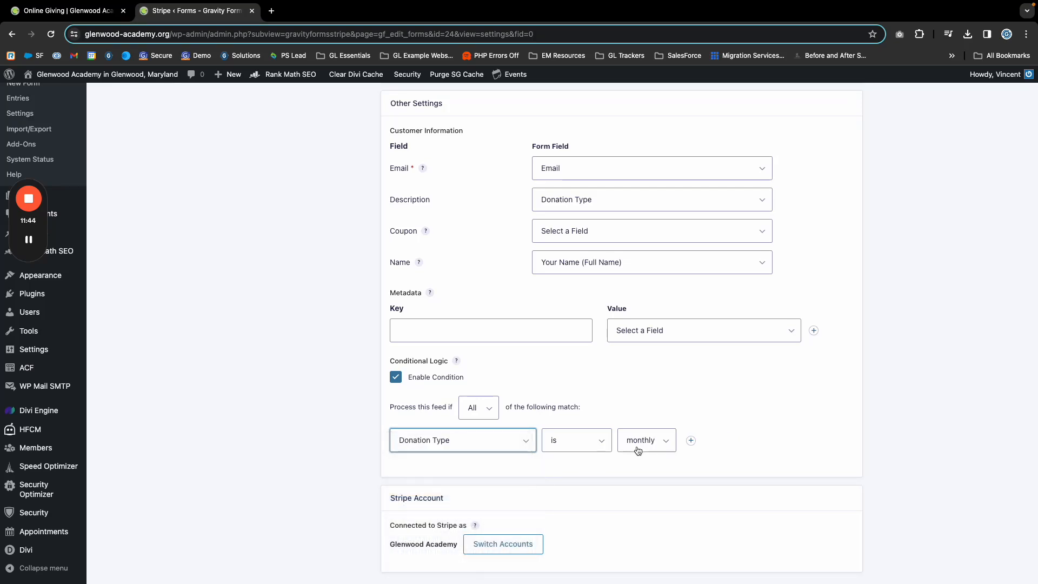
left_click(638, 444)
left_click(431, 485)
scroll(431, 484, "down", 3)
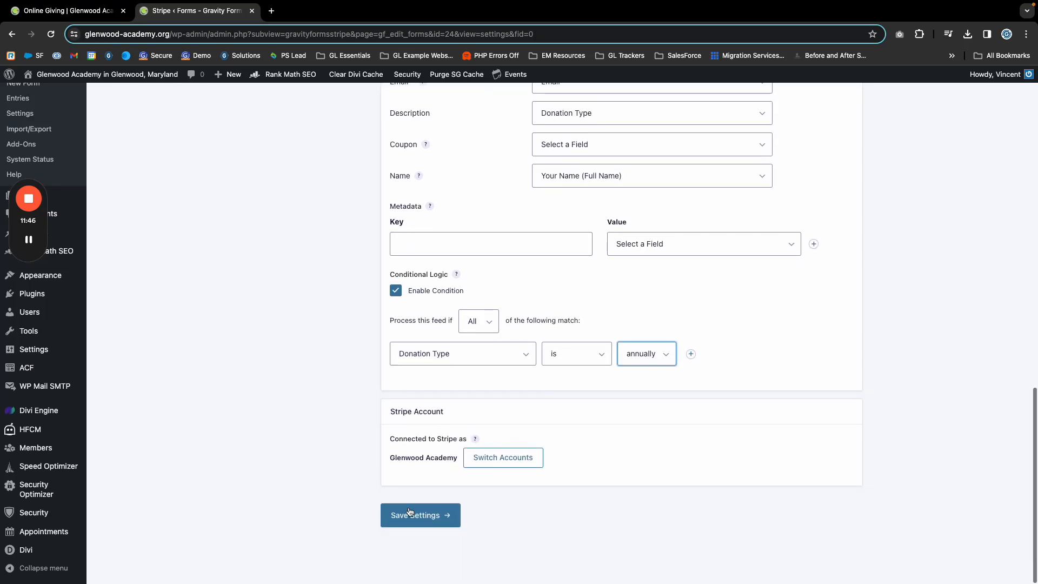
- Save the Annual feed's settings and return to the form's list of Stripe feeds
left_click(415, 522)
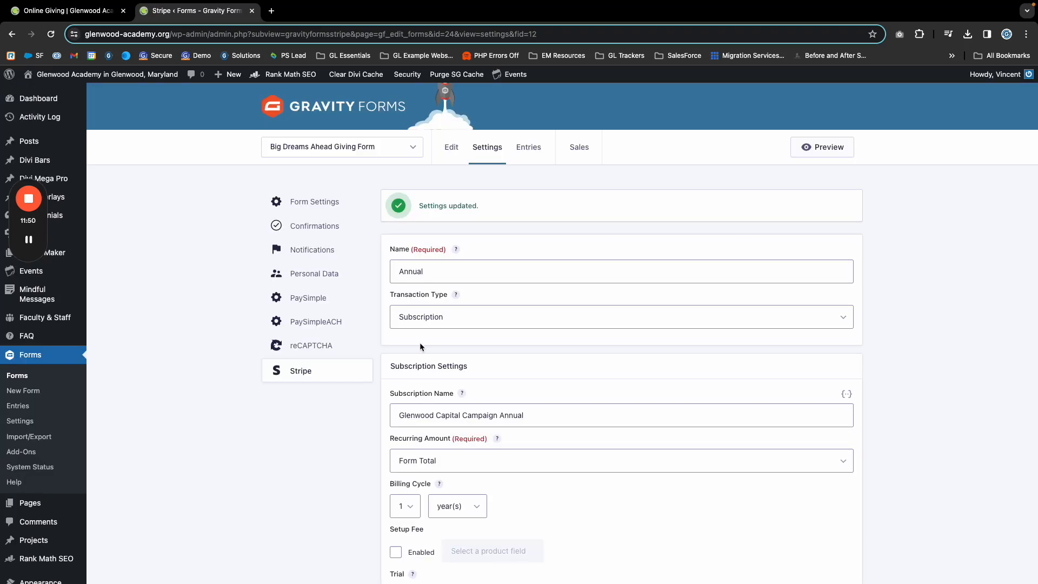
mouse_move(488, 148)
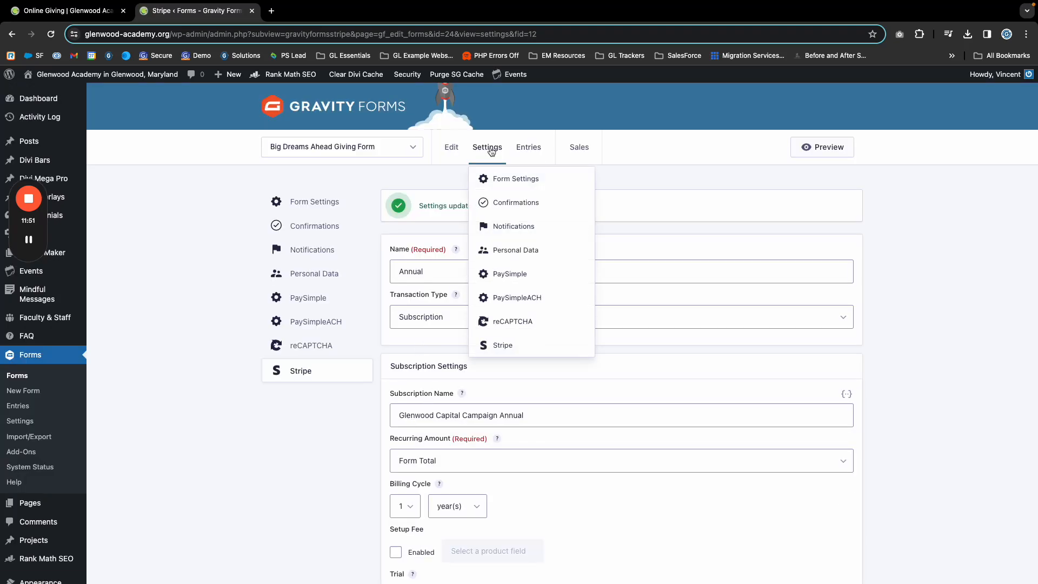
left_click(506, 346)
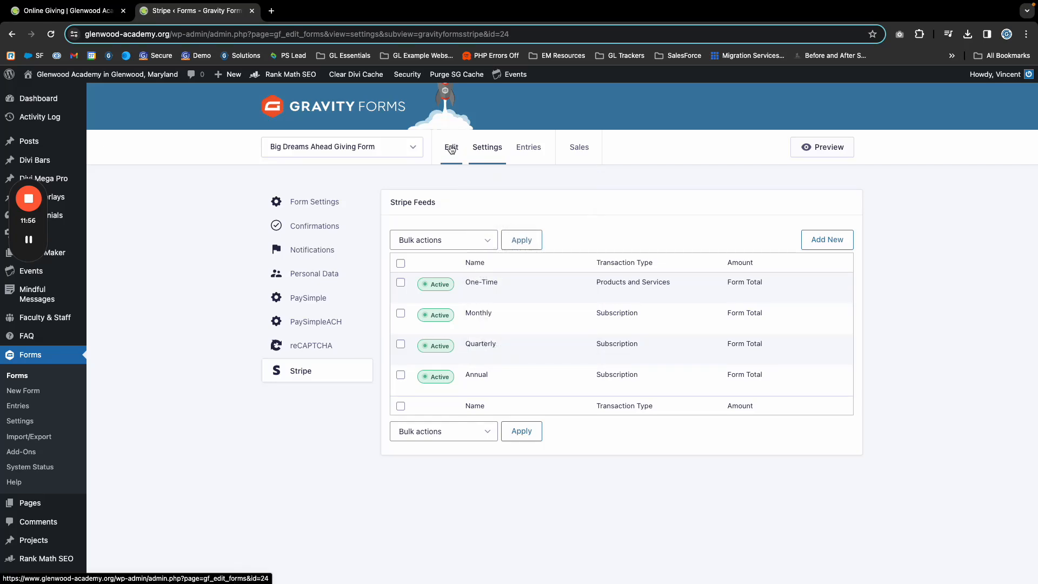
- Open the form for editing and make its Credit Card field required
scroll(385, 326, "down", 10)
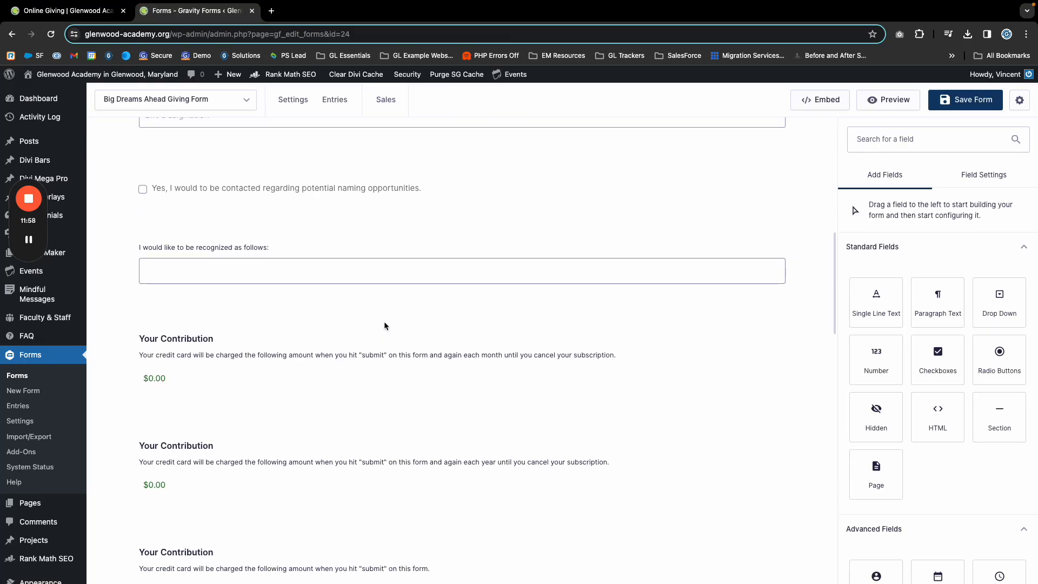
scroll(385, 326, "down", 3)
left_click(181, 300)
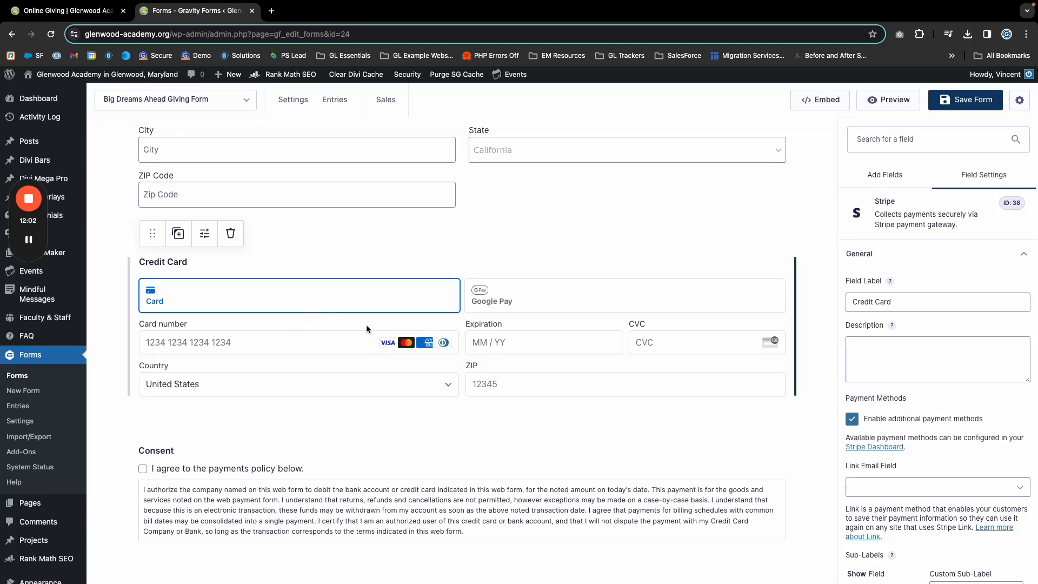
scroll(891, 461, "down", 4)
scroll(891, 461, "up", 1)
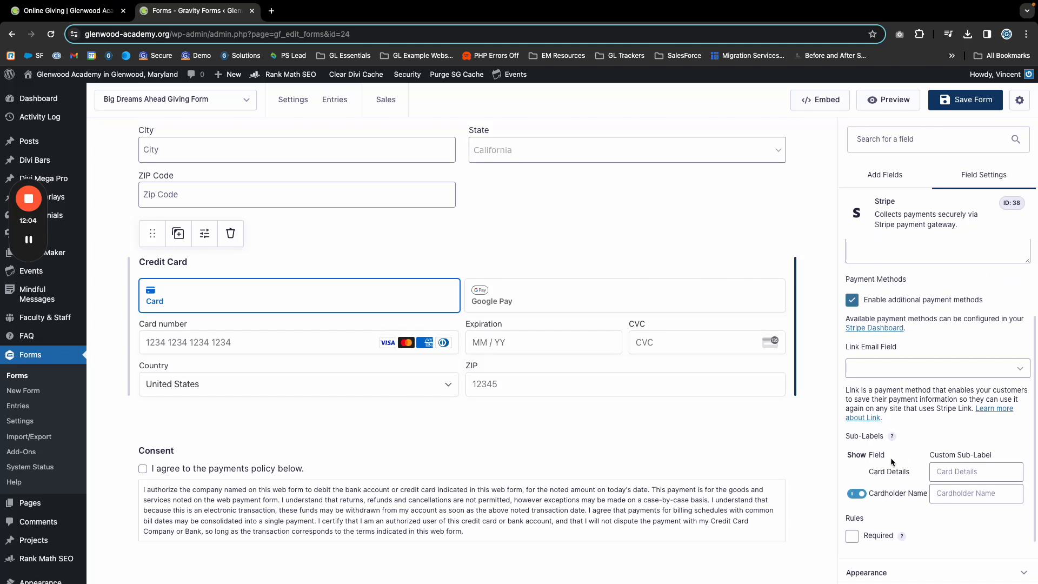
left_click(852, 537)
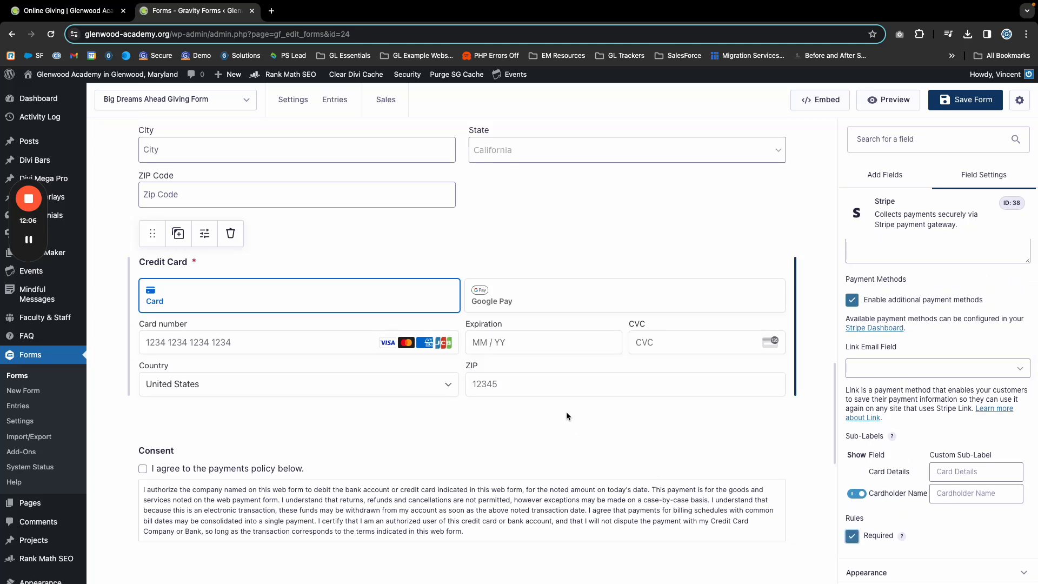
- Make the Consent field for the payments policy required
scroll(365, 337, "up", 2)
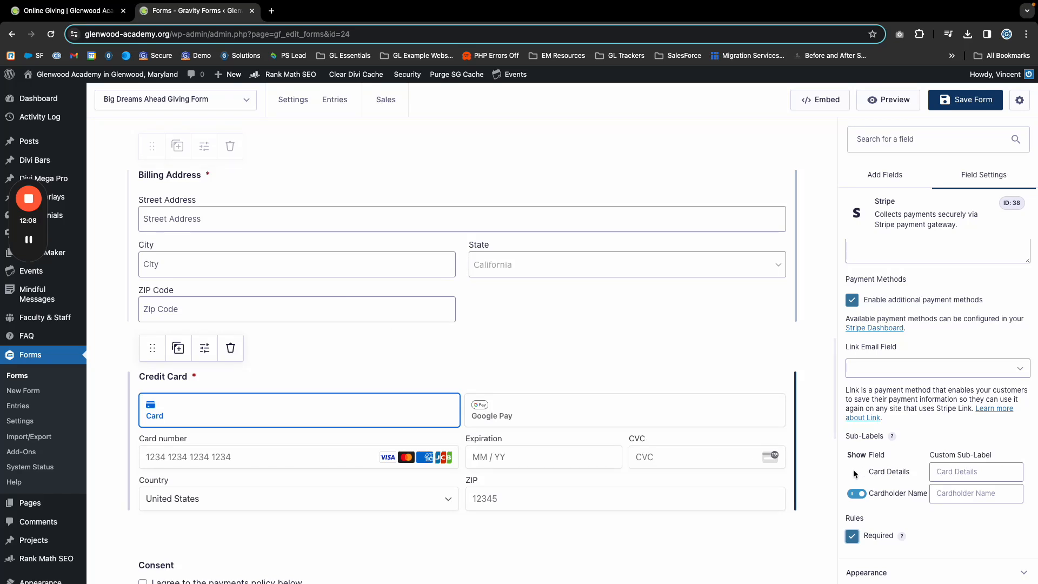
scroll(560, 442, "down", 4)
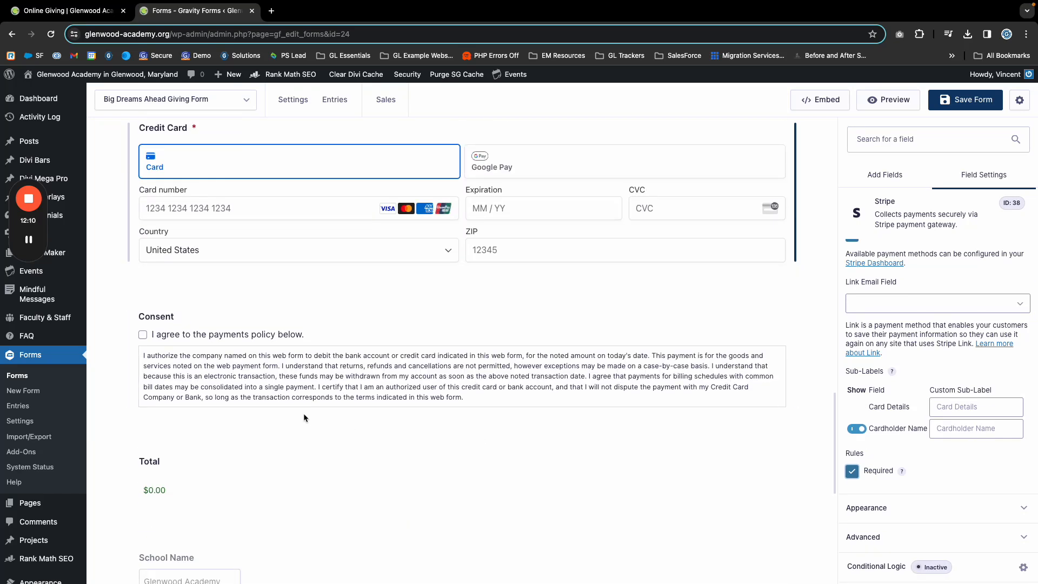
left_click(285, 386)
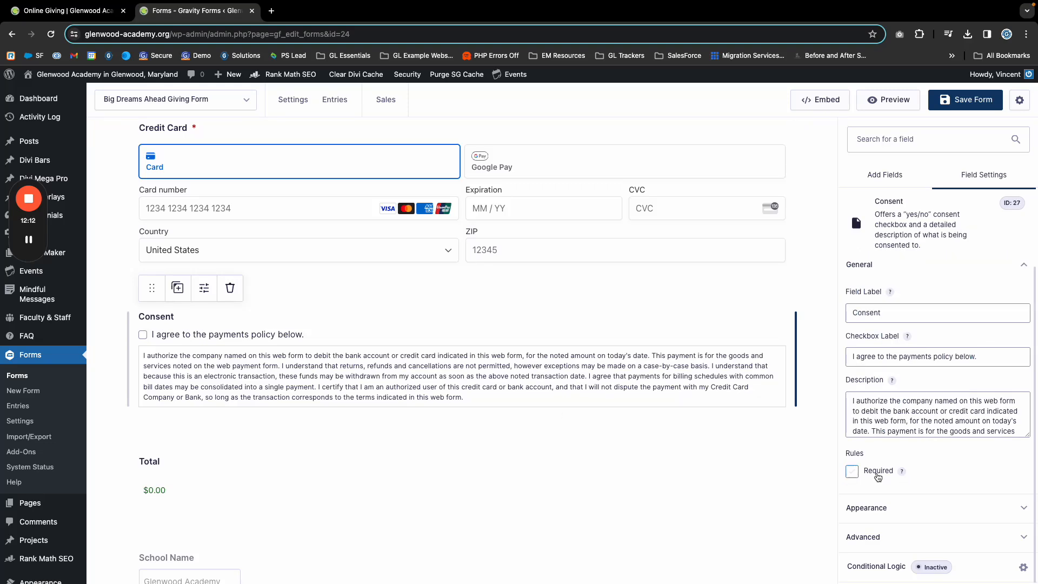
scroll(529, 461, "down", 5)
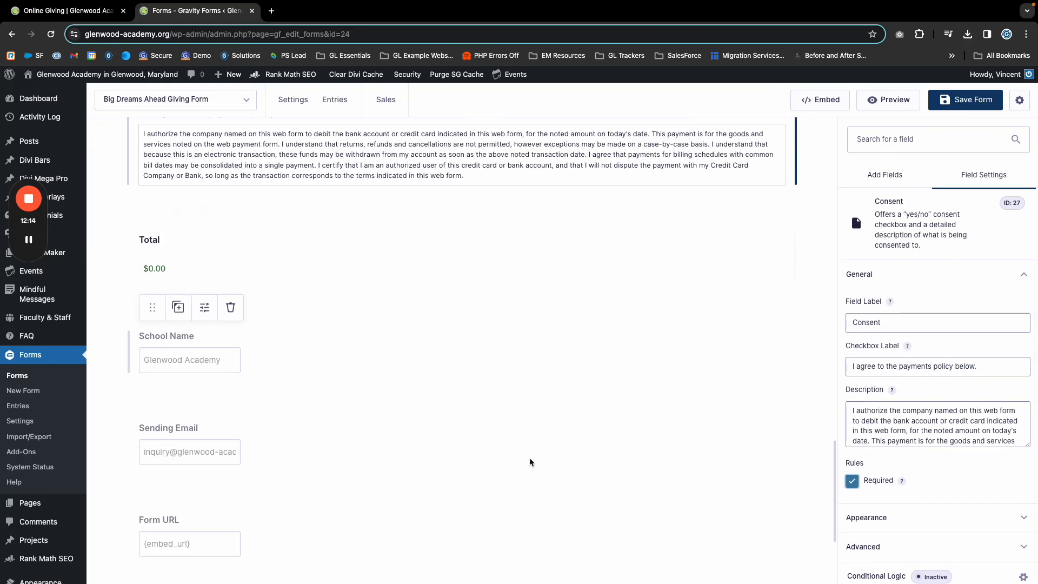
- Save the changes to the Big Dreams Ahead Giving Form
scroll(530, 463, "up", 2)
scroll(529, 462, "up", 12)
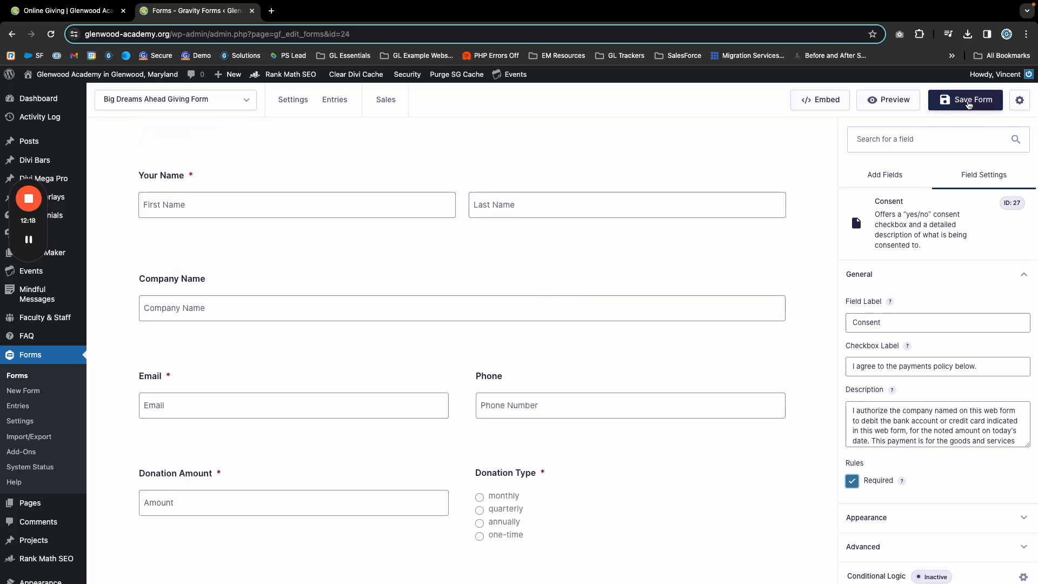
left_click(961, 103)
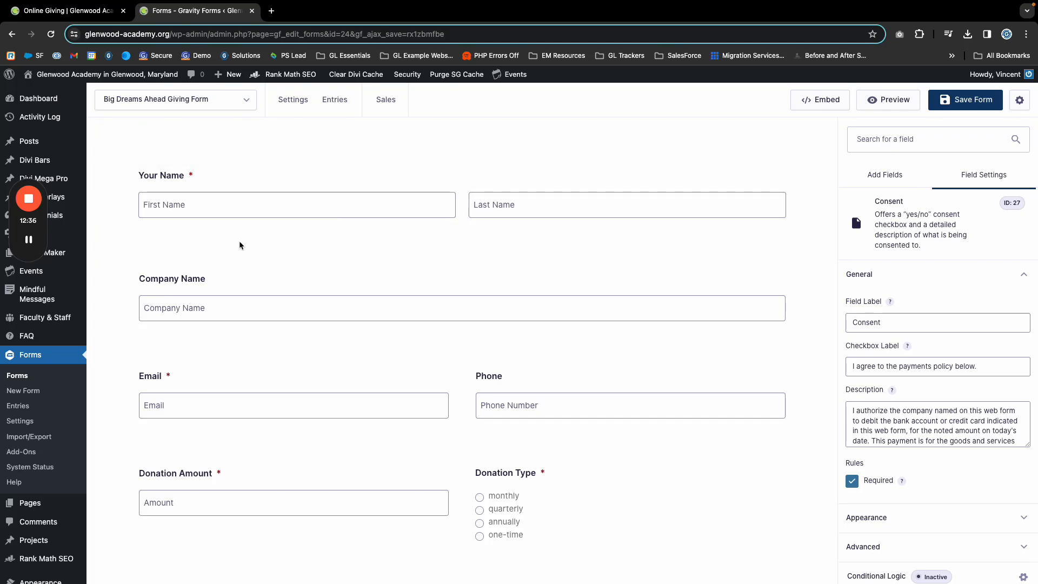
left_click(745, 146)
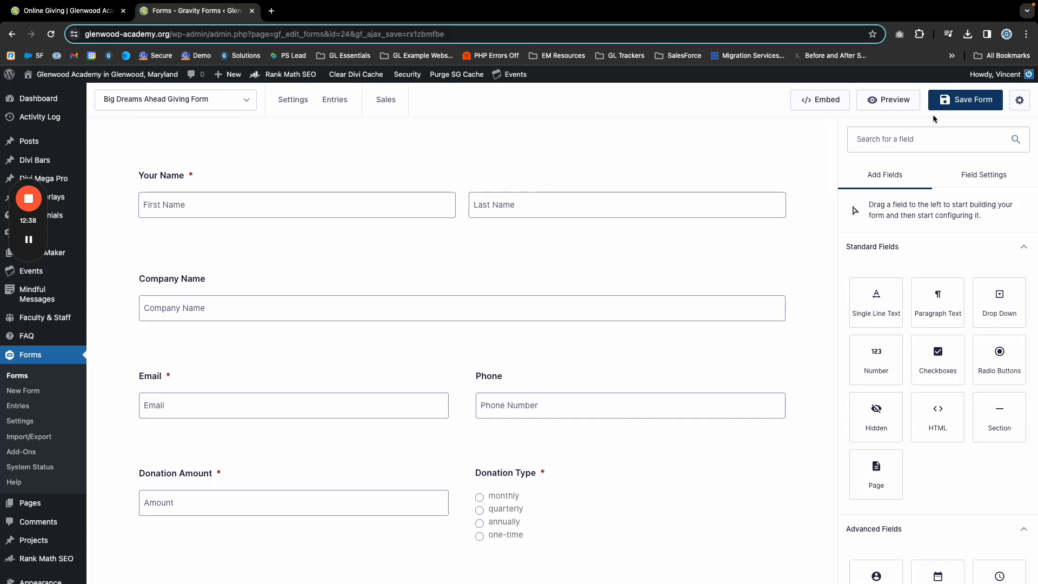
mouse_move(47, 212)
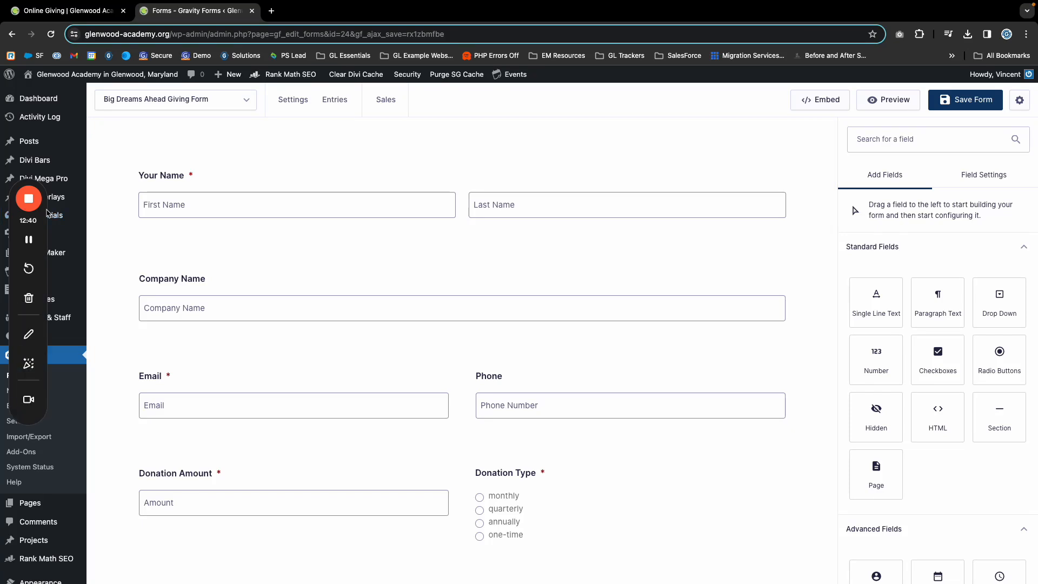